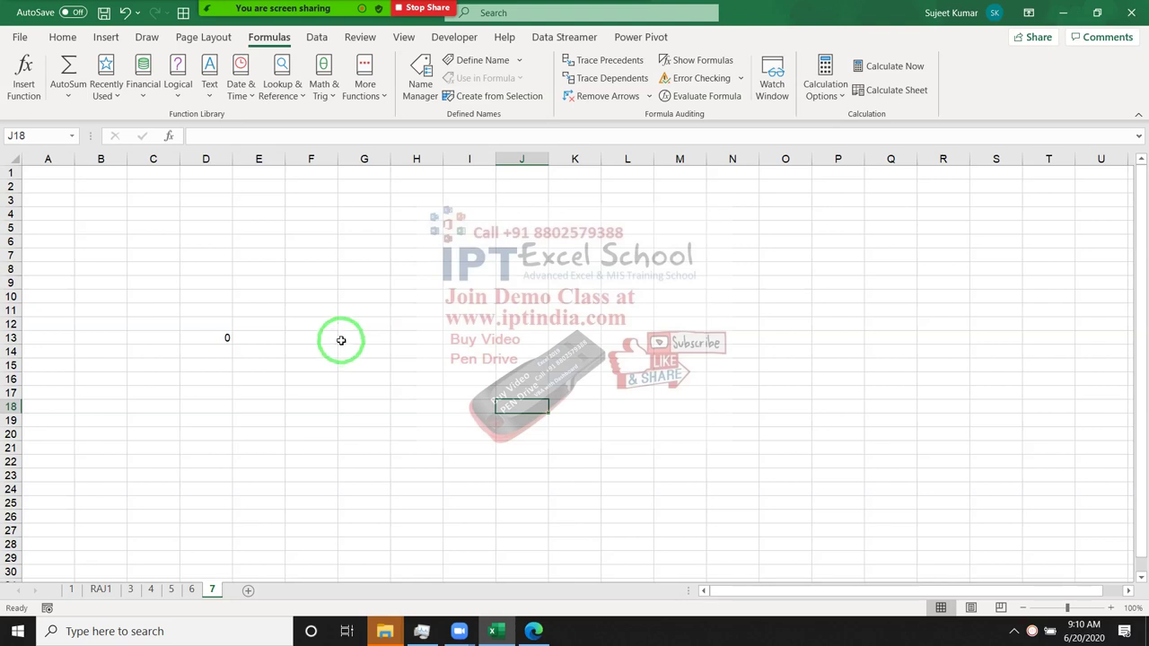
# - Clear D10:D15 of the stray 0, then start a B5 formula pointing at A2 and cancel it
pyautogui.moveTo(206, 297); pyautogui.dragTo(215, 363)
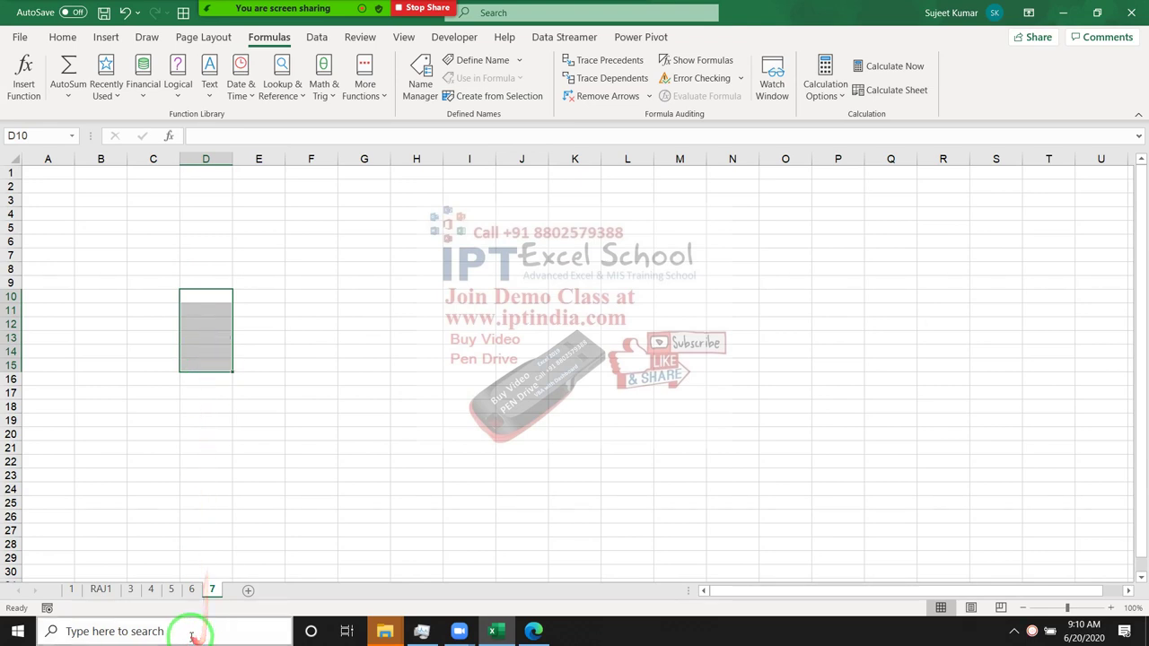
pyautogui.click(94, 173)
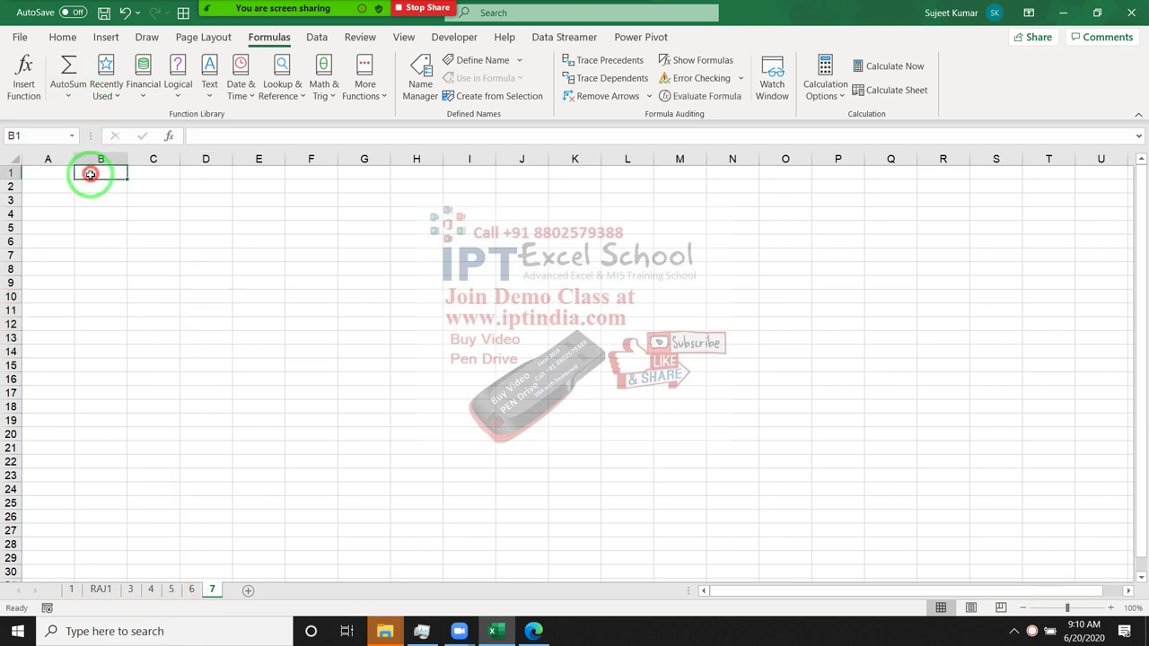
pyautogui.click(116, 226)
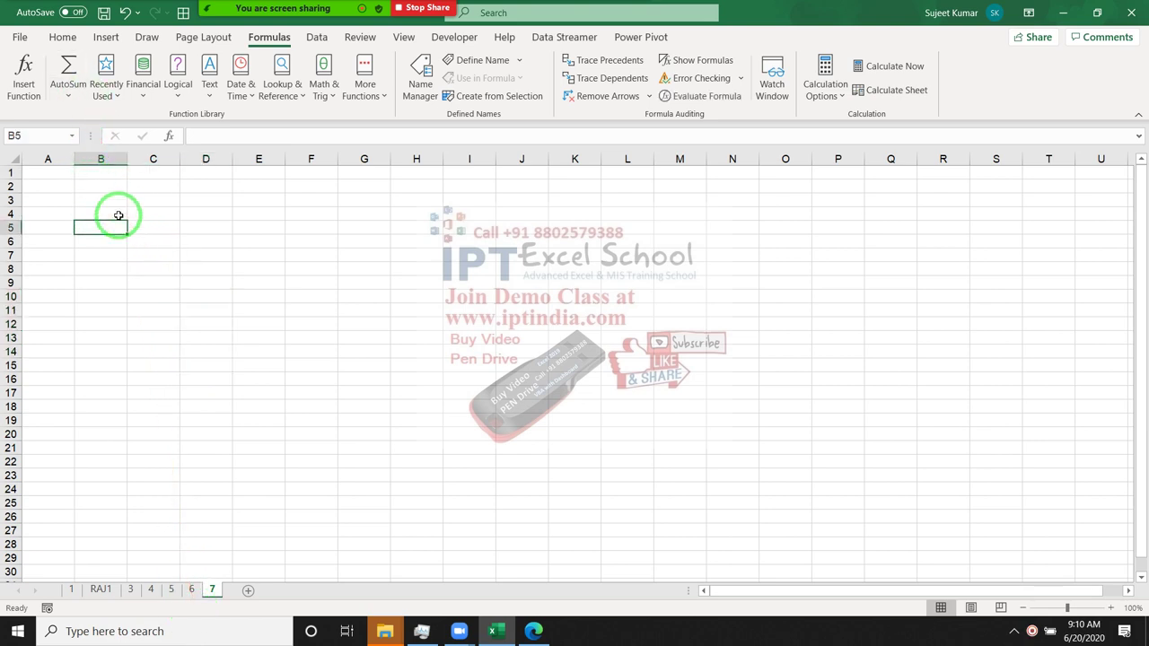
pyautogui.write('=')
pyautogui.click(118, 215)
pyautogui.press('Up')
pyautogui.press('Up')
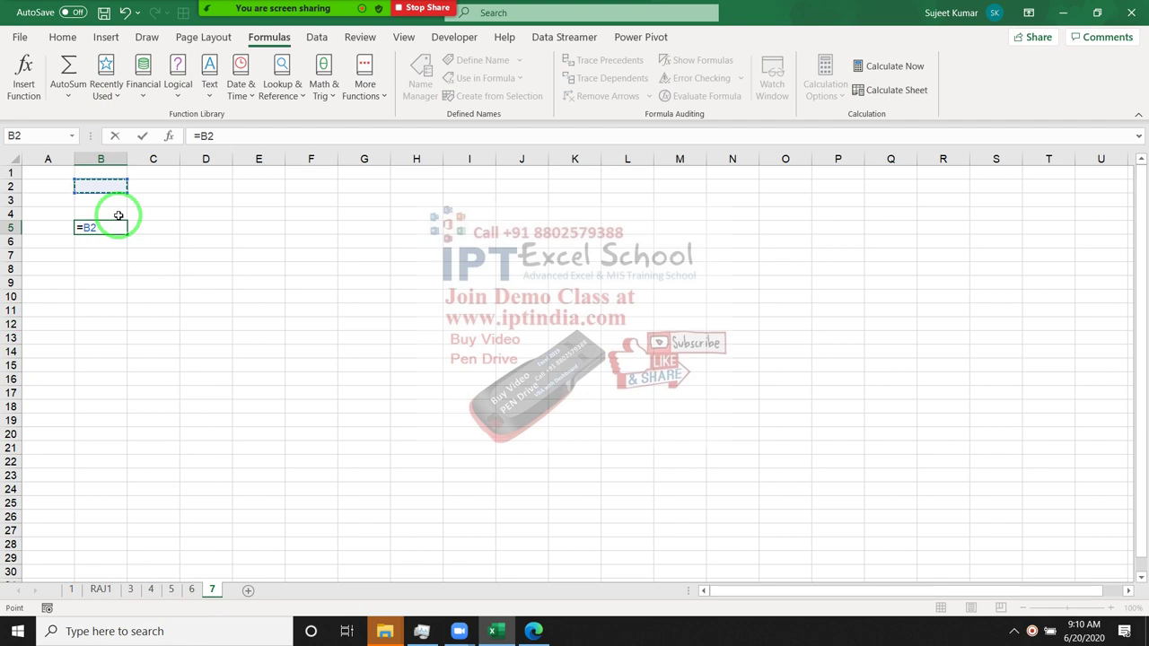
pyautogui.press('Left')
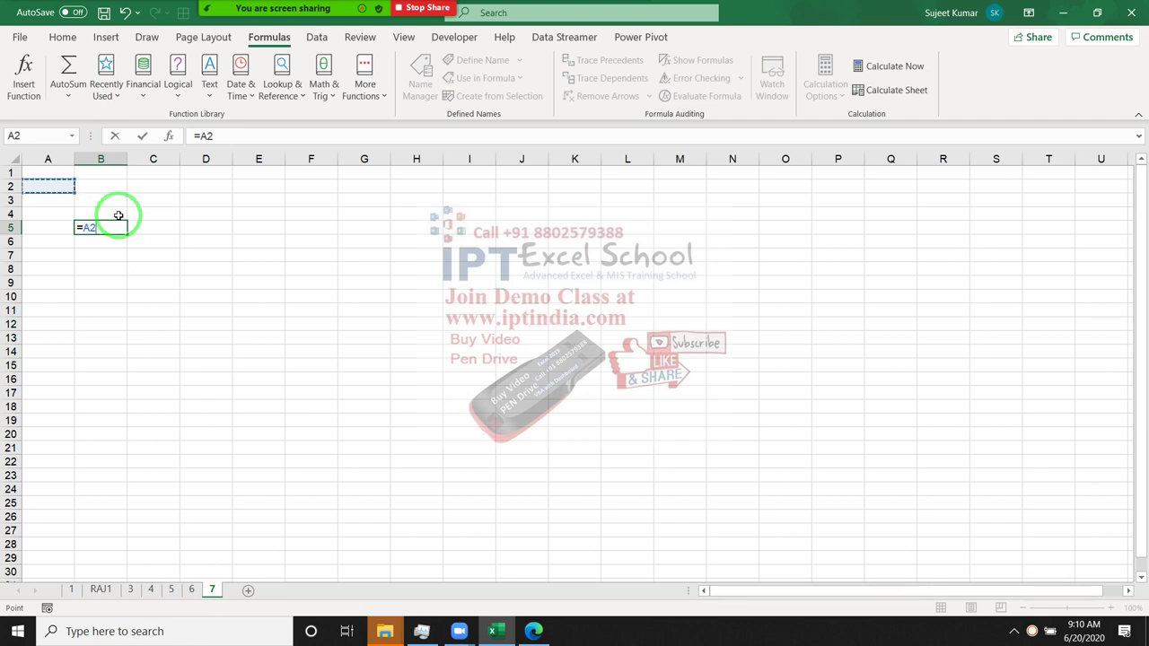
pyautogui.press('Escape')
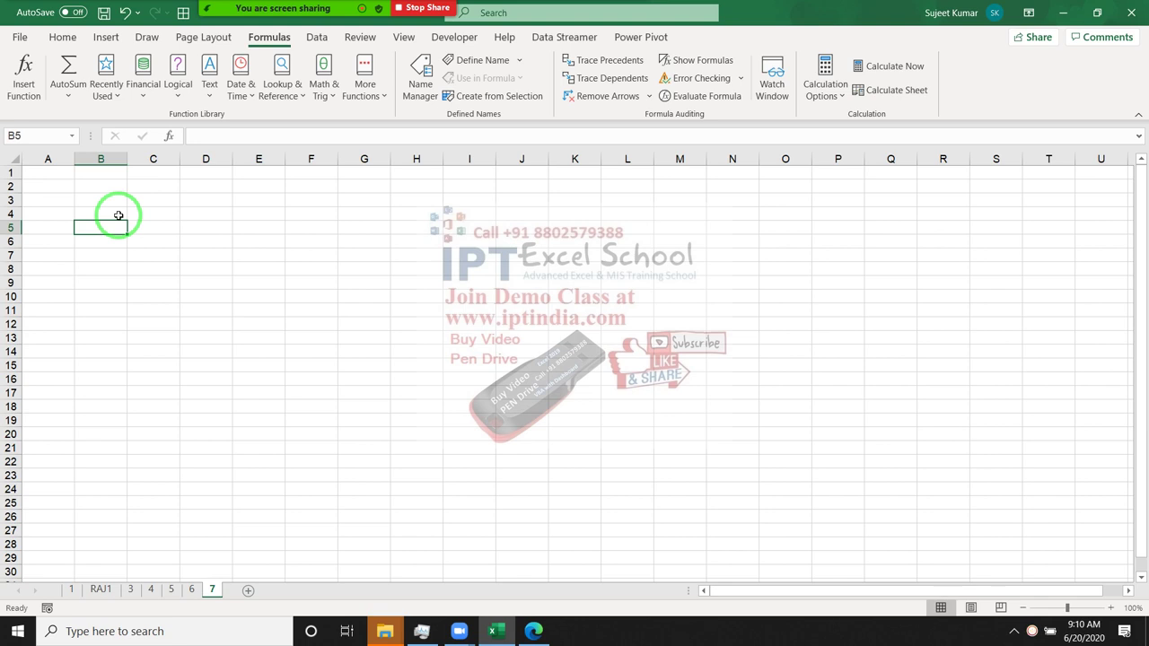
# - Enter =RANDBETWEEN(10,90) in cell A1
pyautogui.moveTo(66, 183); pyautogui.dragTo(66, 176)
pyautogui.click(65, 176)
pyautogui.write('=ra')
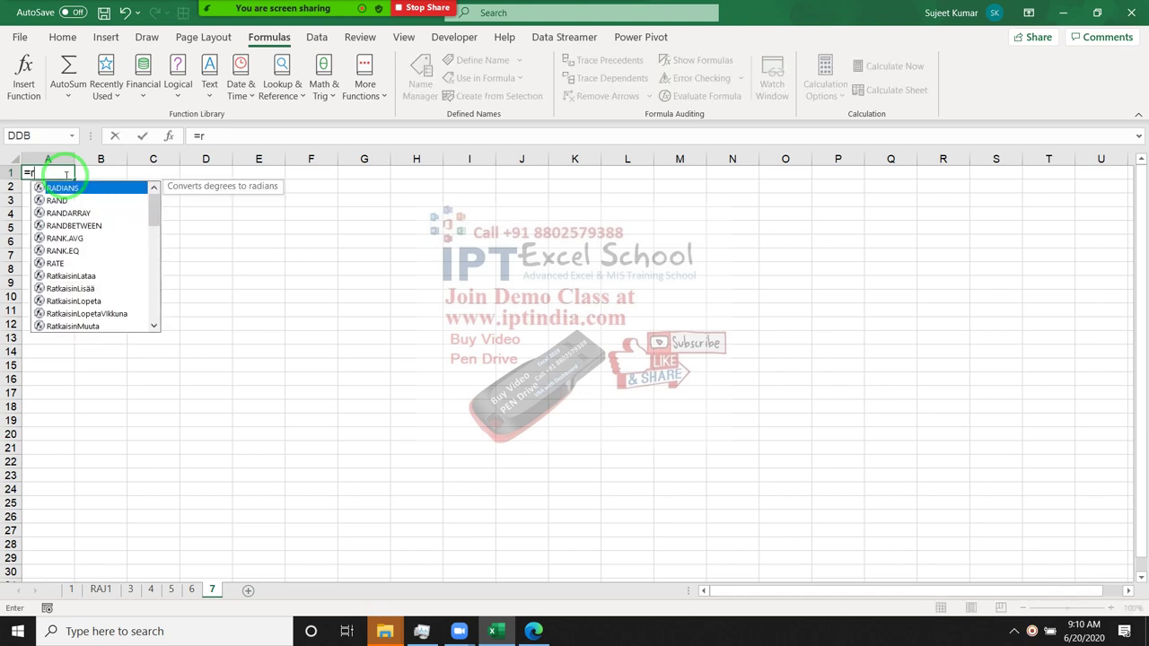
pyautogui.press('Down')
pyautogui.press('Down')
pyautogui.press('Down')
pyautogui.write('1')
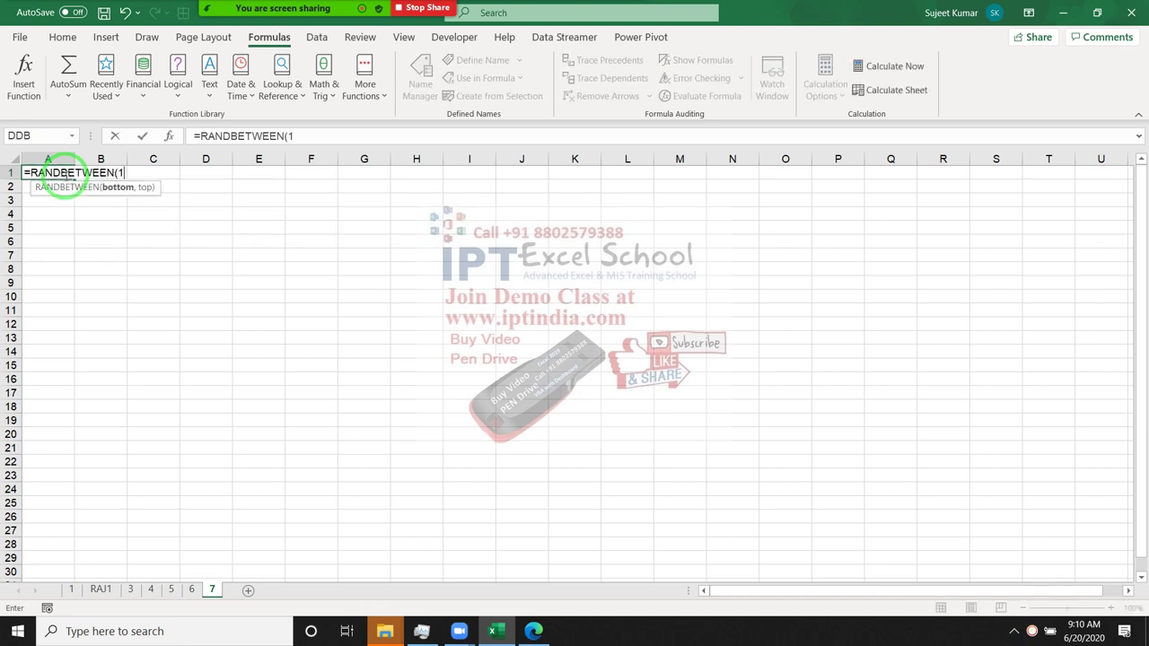
pyautogui.write('0,9')
pyautogui.press('Return')
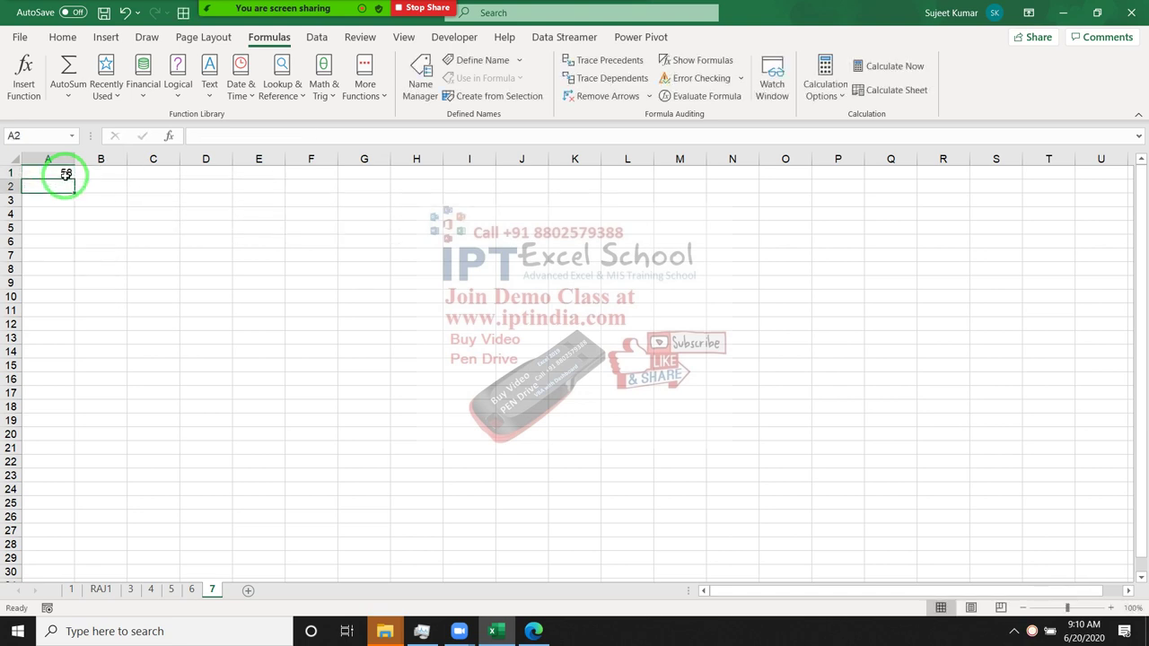
# - Fill the RANDBETWEEN formula across and down through A1:F15
pyautogui.click(66, 175)
pyautogui.hotkey('shift', 'Right')
pyautogui.hotkey('shift', 'Right')
pyautogui.hotkey('shift', 'Right')
pyautogui.hotkey('shift', 'Right')
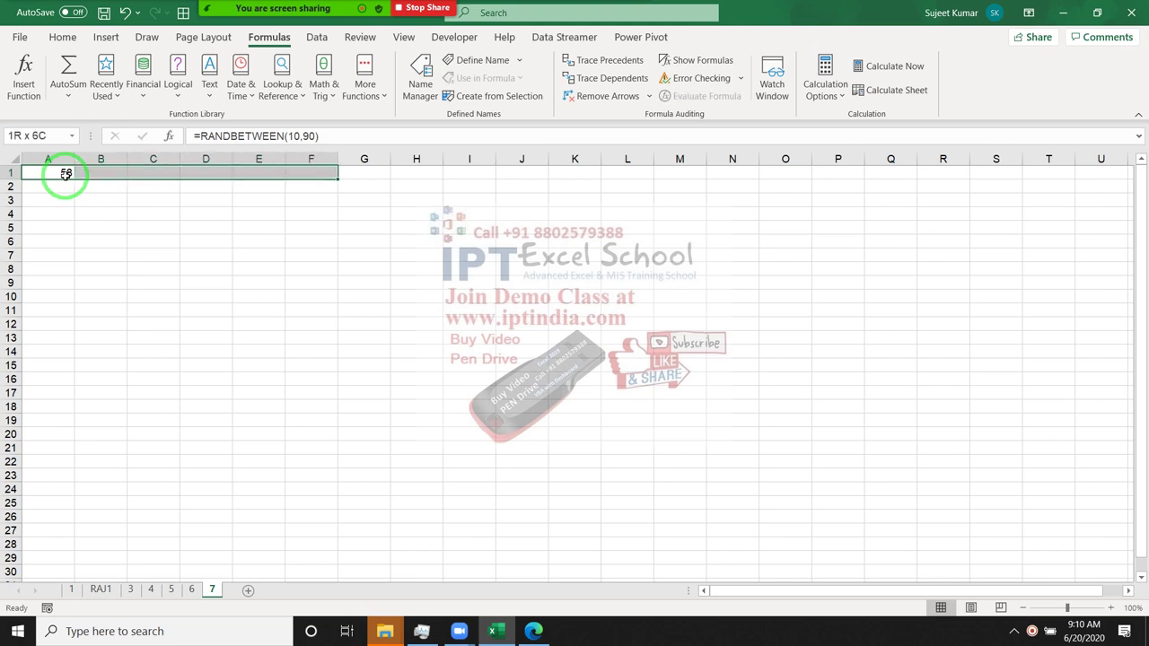
pyautogui.hotkey('shift', 'Down')
pyautogui.hotkey('shift', 'Down')
pyautogui.hotkey('shift', 'Down')
pyautogui.hotkey('shift', 'Down')
pyautogui.hotkey('shift', 'Down')
pyautogui.hotkey('shift', 'Down')
pyautogui.hotkey('shift', 'Down')
pyautogui.hotkey('ctrl', 'r')
pyautogui.hotkey('ctrl', 'd')
# - Copy A1:F15 and paste it back as fixed values
pyautogui.hotkey('ctrl', 'c')
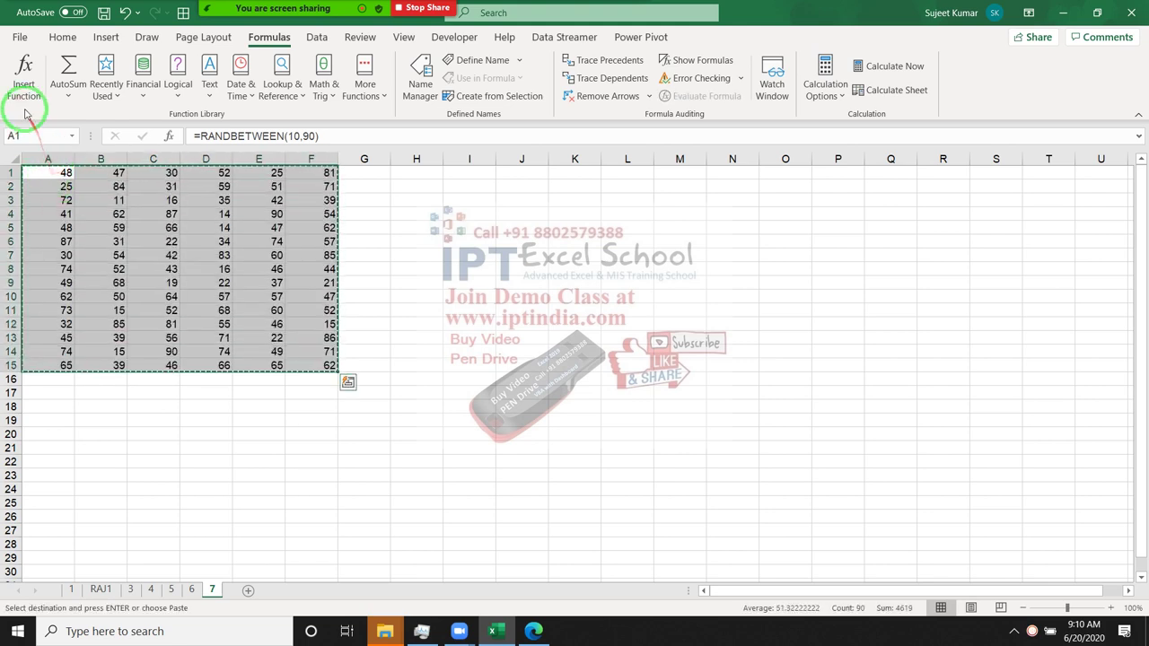
pyautogui.click(63, 37)
pyautogui.click(22, 94)
pyautogui.click(19, 211)
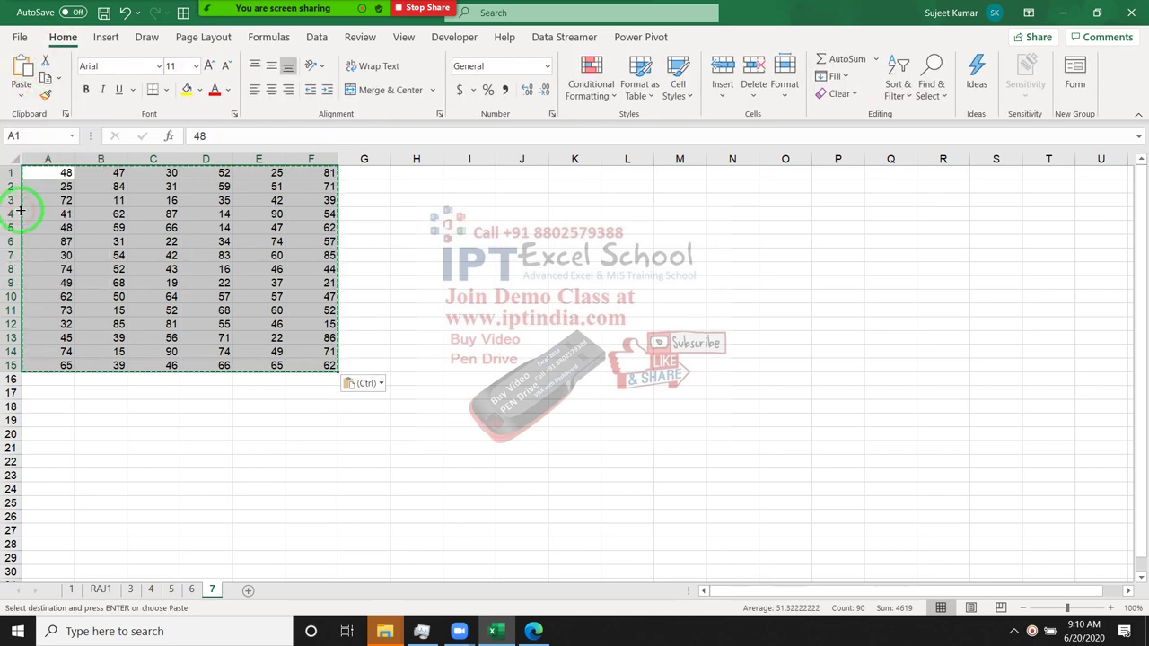
# - Enter =SUM(A1:F15) in I8 so it shows 4619
pyautogui.click(471, 268)
pyautogui.write('=')
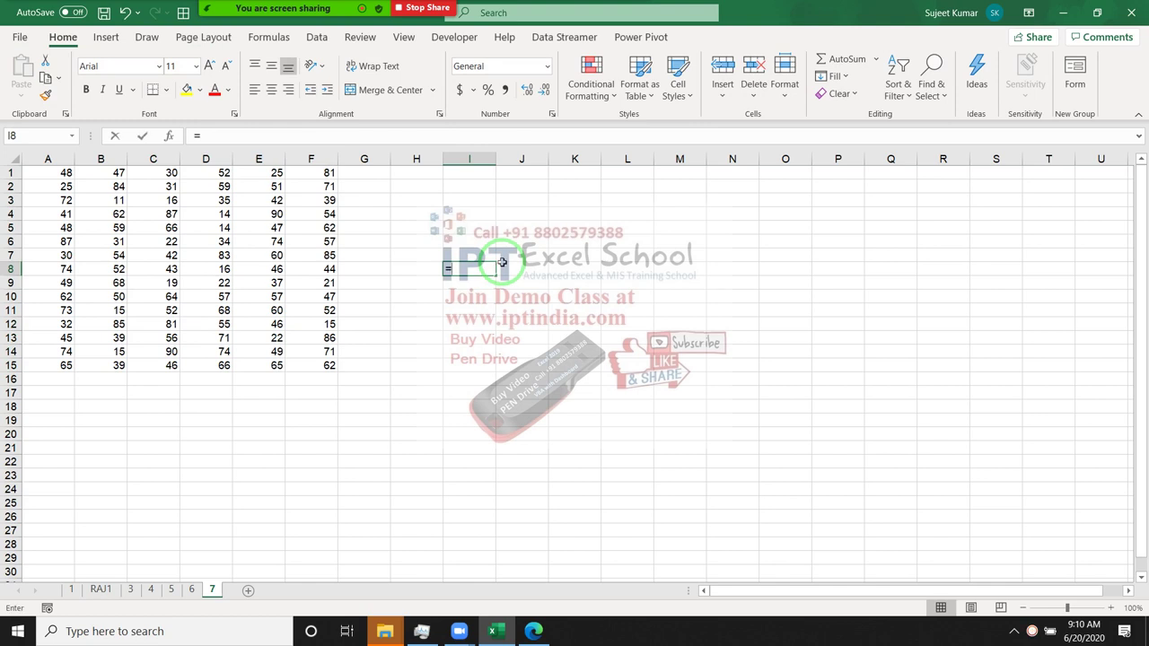
pyautogui.write('sum')
pyautogui.press('Tab')
pyautogui.moveTo(64, 171); pyautogui.dragTo(306, 370)
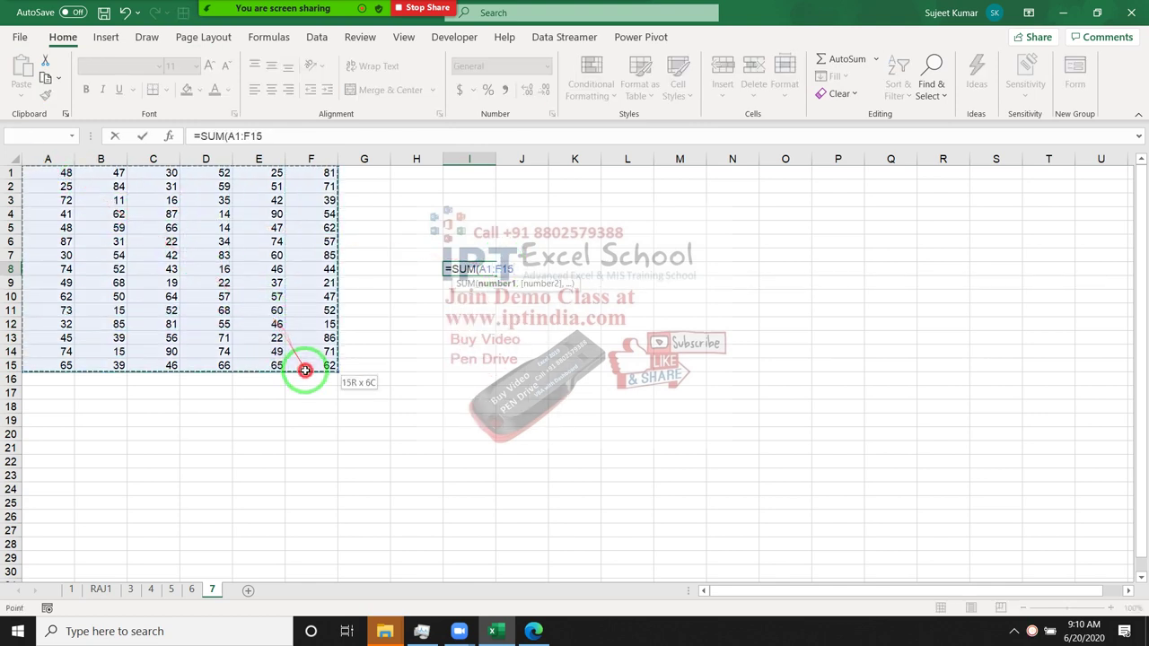
pyautogui.moveTo(306, 370); pyautogui.dragTo(305, 371)
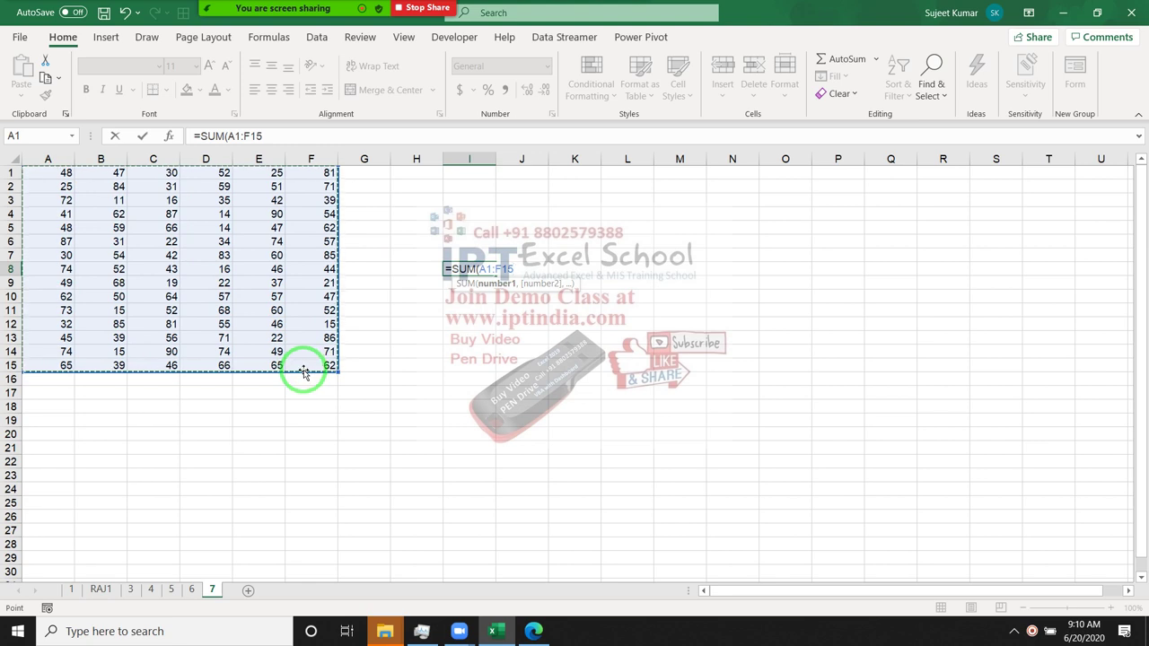
pyautogui.hotkey('ctrl', 'Return')
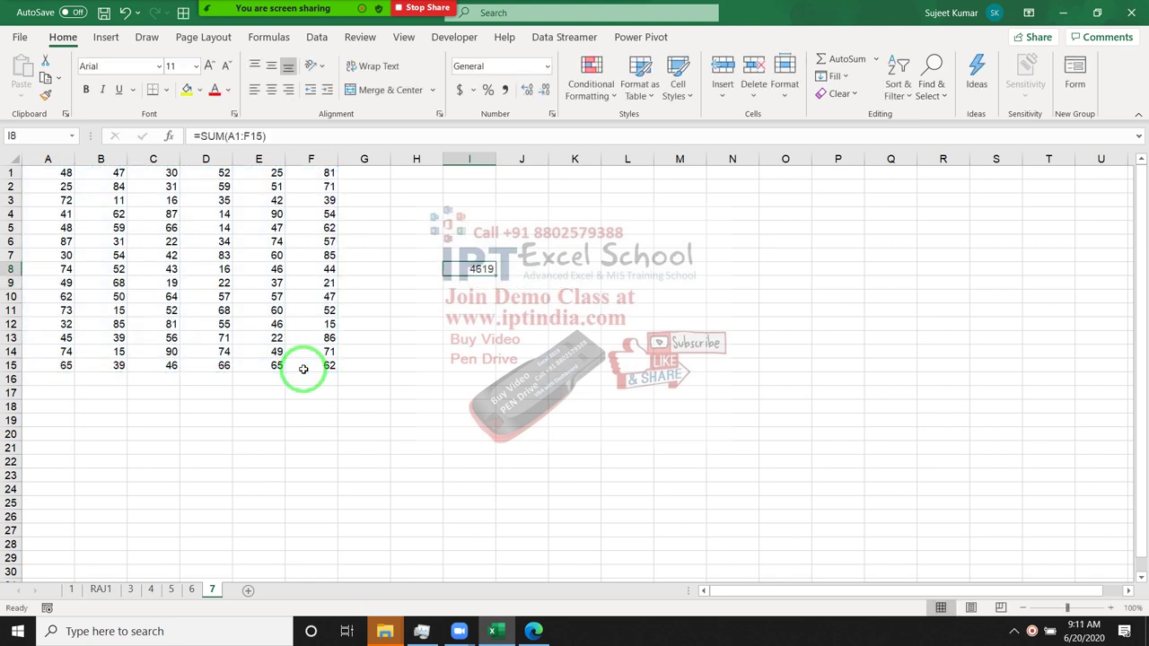
pyautogui.click(192, 590)
# - Enter =SUM('7'!A1:F15) in sheet 6's E9, returning 4619
pyautogui.click(267, 280)
pyautogui.write('=sum')
pyautogui.press('Tab')
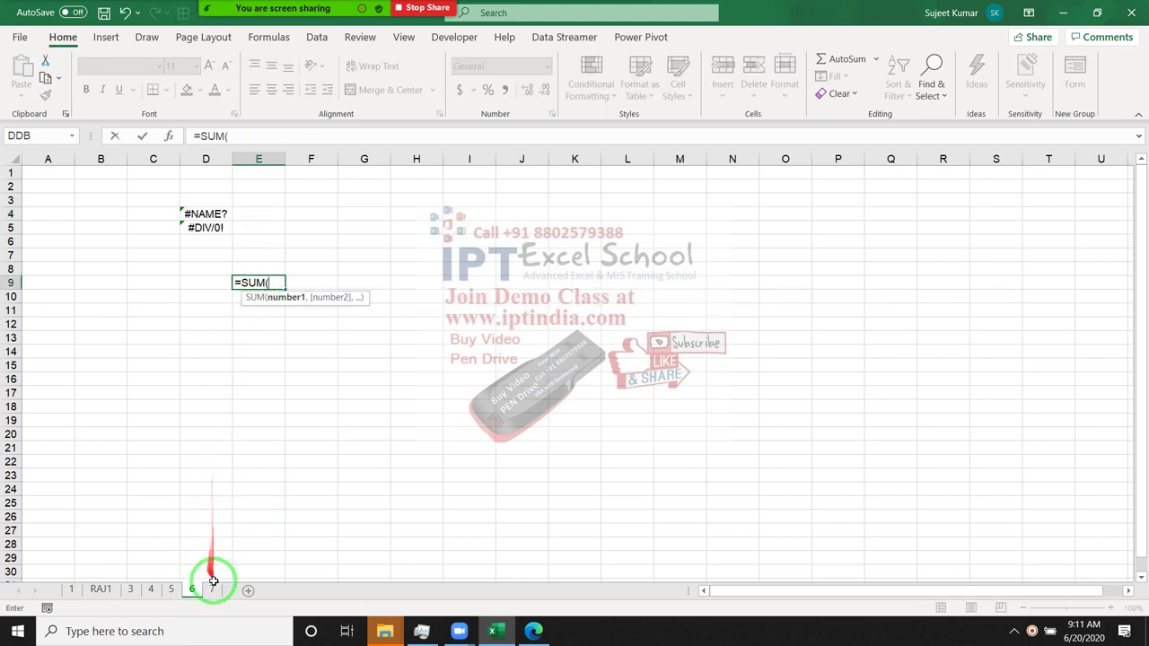
pyautogui.click(212, 589)
pyautogui.moveTo(64, 171); pyautogui.dragTo(315, 363)
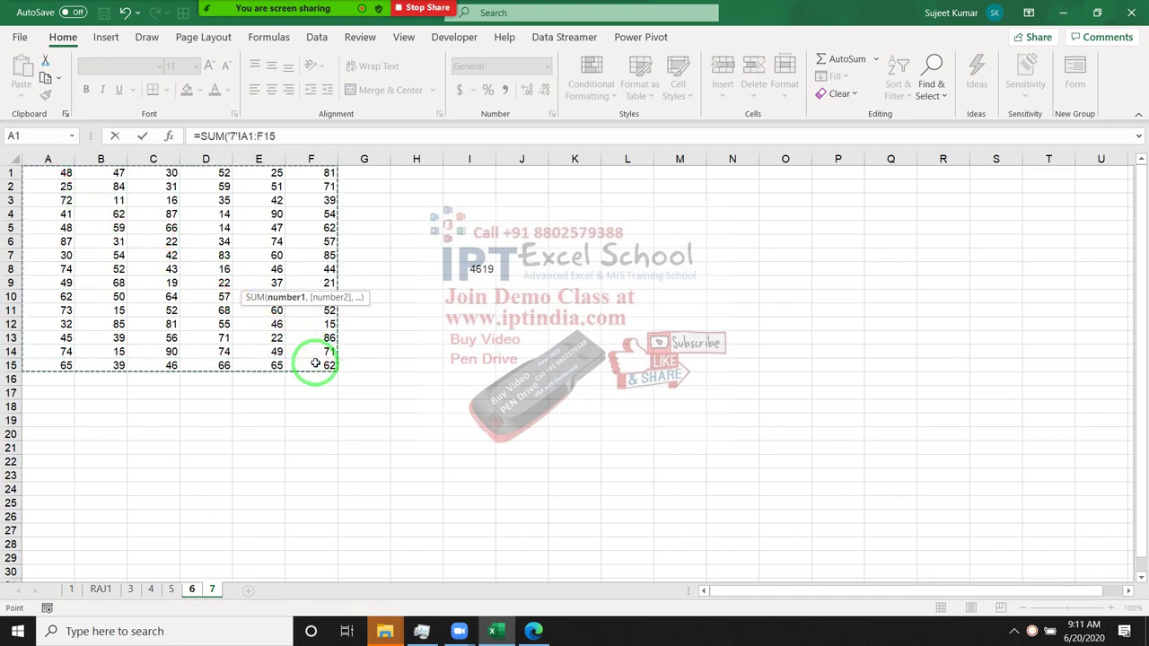
pyautogui.press('Return')
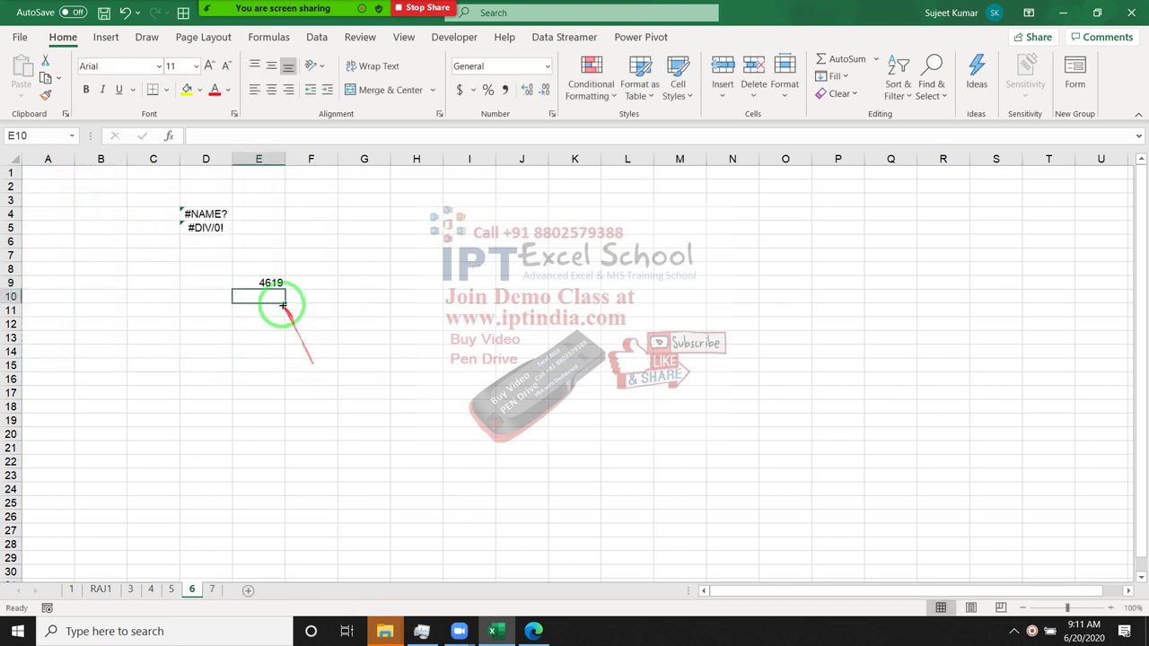
pyautogui.click(266, 284)
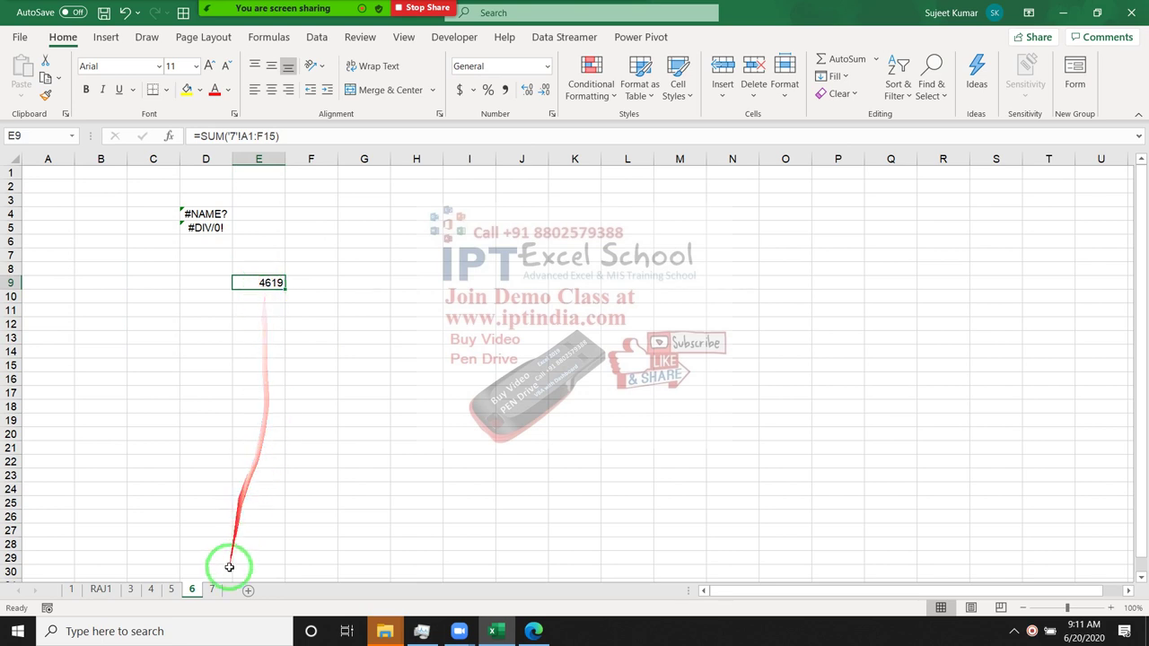
# - Return to sheet 7 and select A1:F15
pyautogui.click(211, 589)
pyautogui.moveTo(49, 174); pyautogui.dragTo(314, 365)
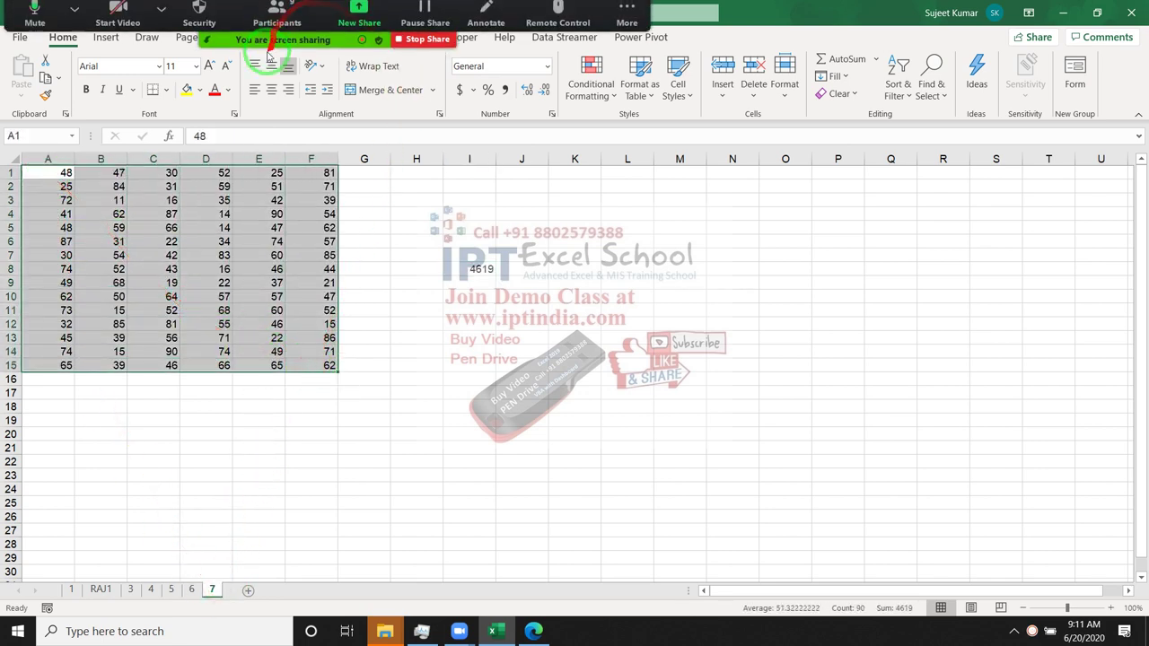
pyautogui.moveTo(185, 170); pyautogui.dragTo(226, 231)
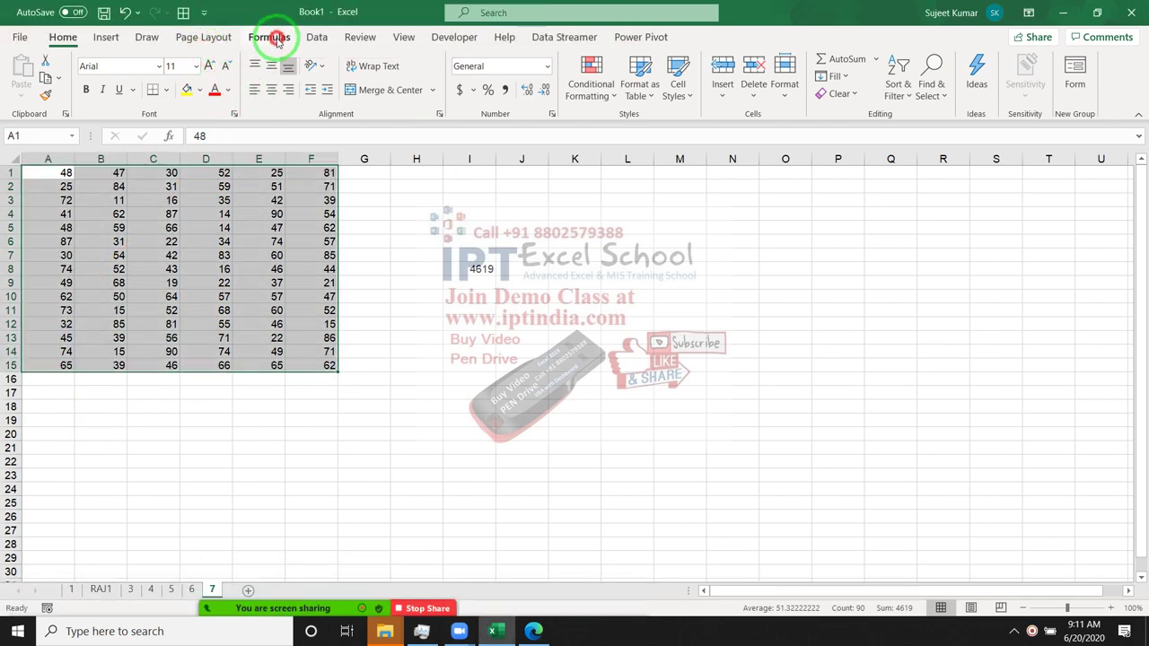
# - Define the name 'Data' for A1:F15, then type =SUM(Data) into I11
pyautogui.click(268, 40)
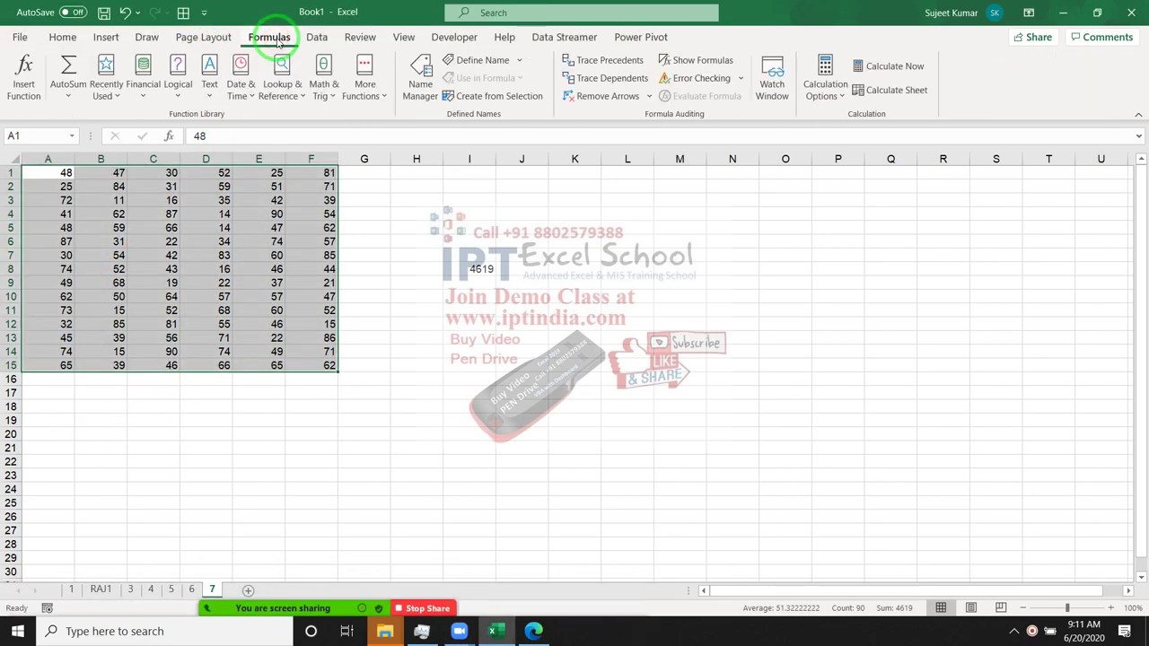
pyautogui.click(471, 60)
pyautogui.write('Data')
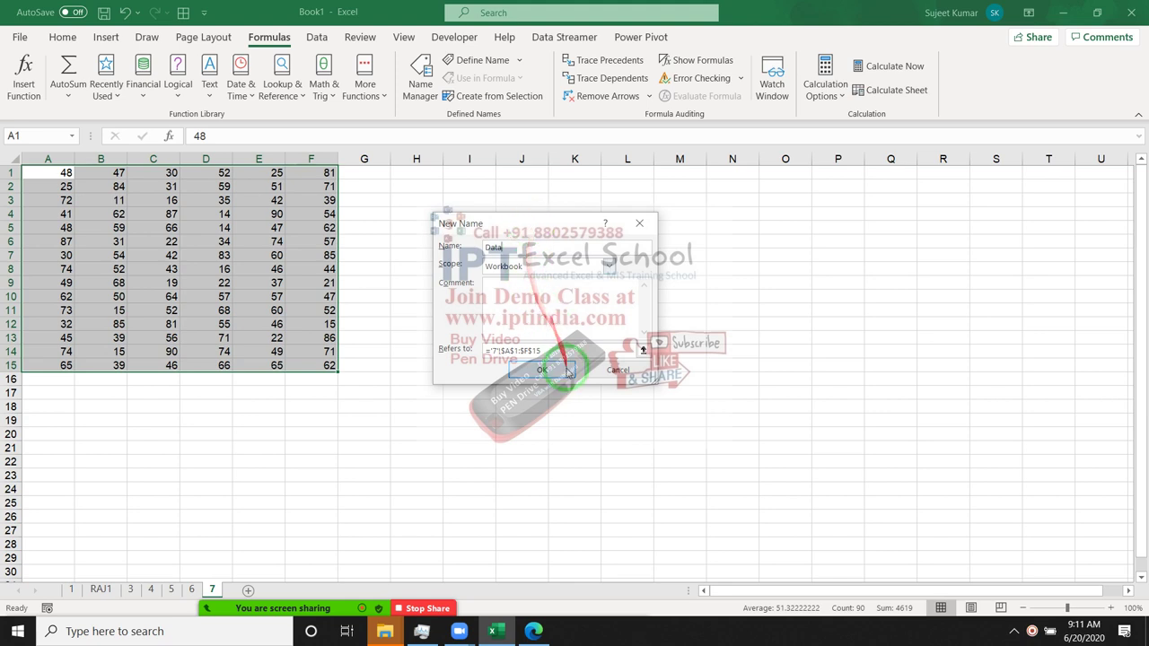
pyautogui.click(542, 369)
pyautogui.click(477, 313)
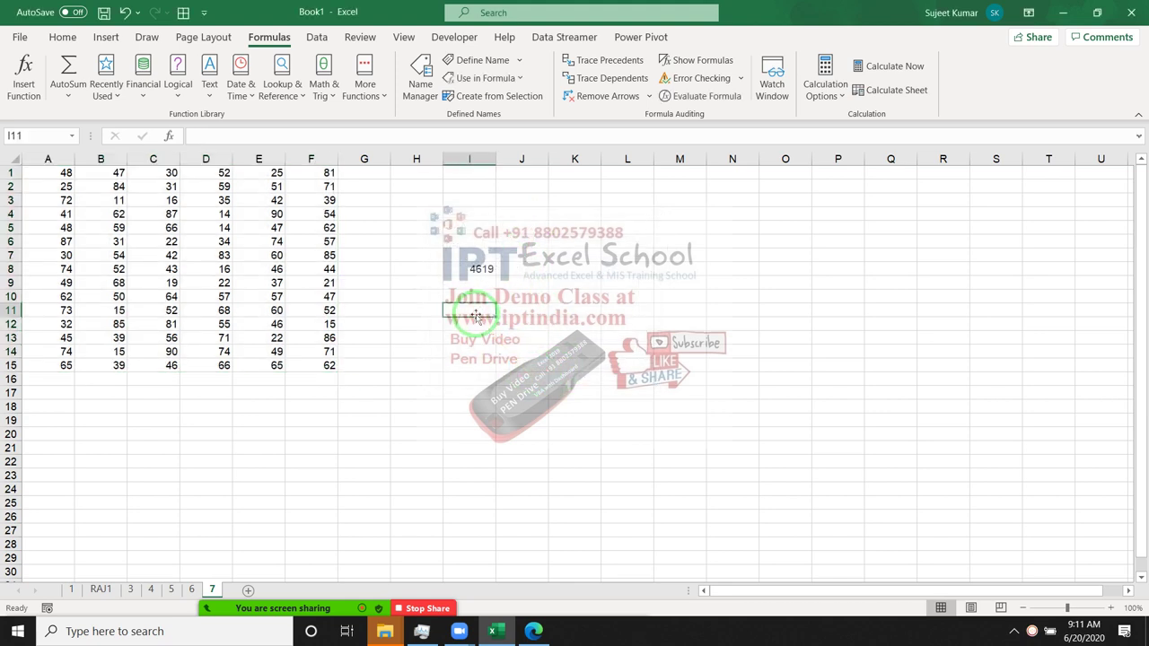
pyautogui.write('=SUM(')
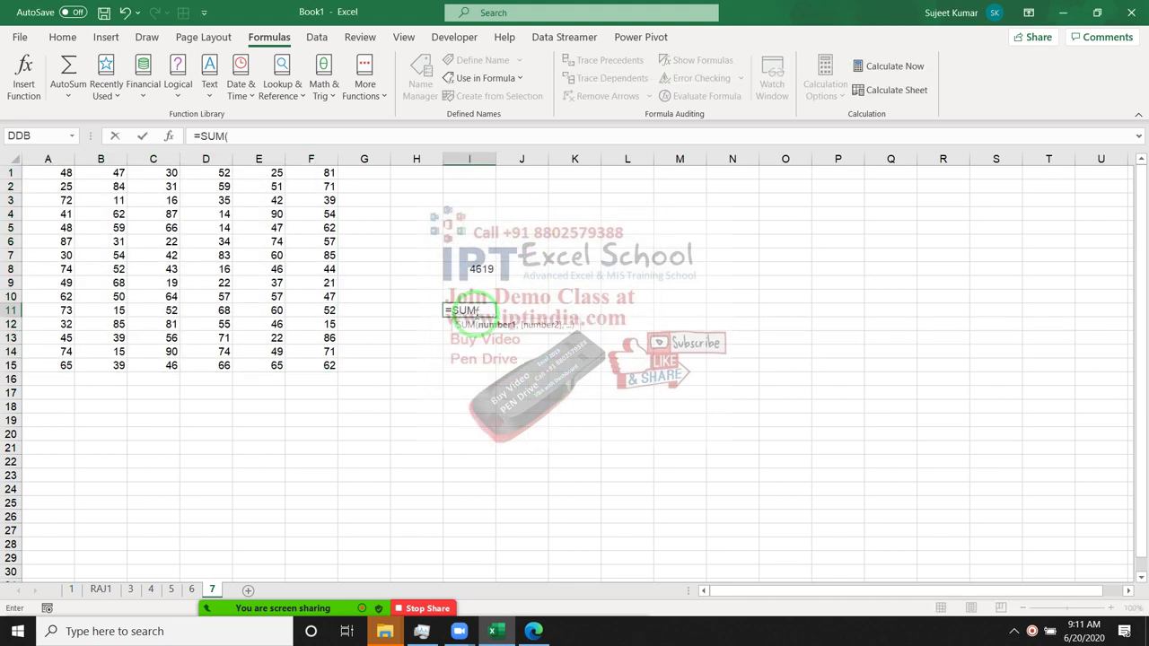
pyautogui.write('Data)')
# - Commit =SUM(Data) in I11 and copy I8's total to I9, giving =SUM(A2:F16) = 4336
pyautogui.press('Return')
pyautogui.click(492, 274)
pyautogui.moveTo(496, 274); pyautogui.dragTo(494, 287)
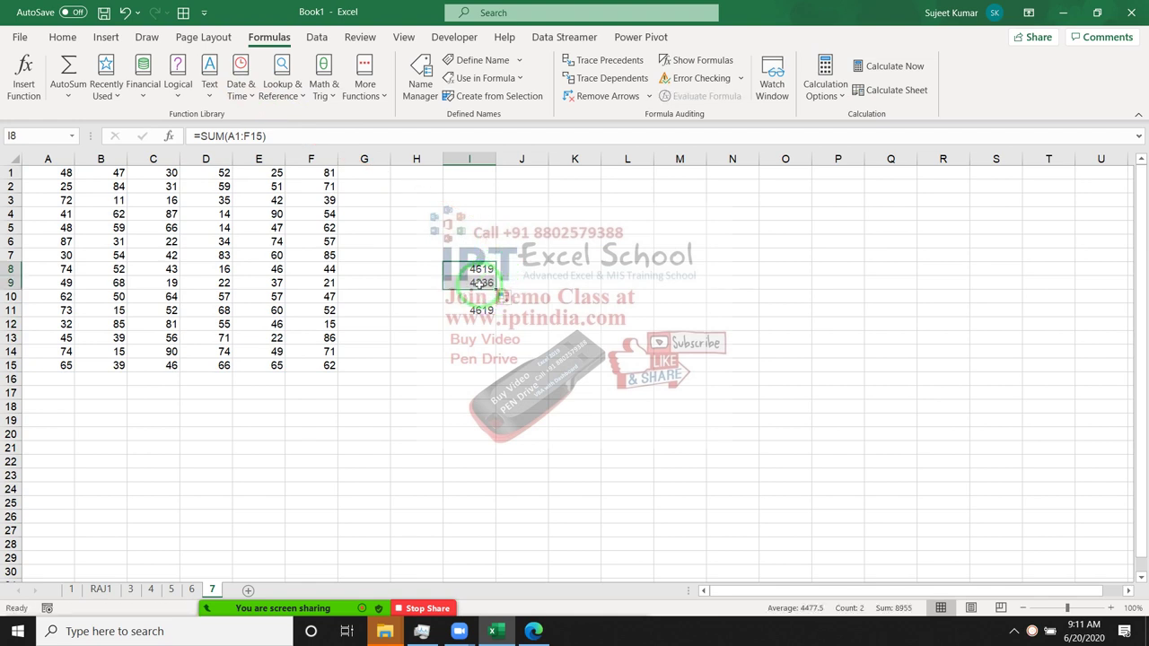
pyautogui.doubleClick(480, 283)
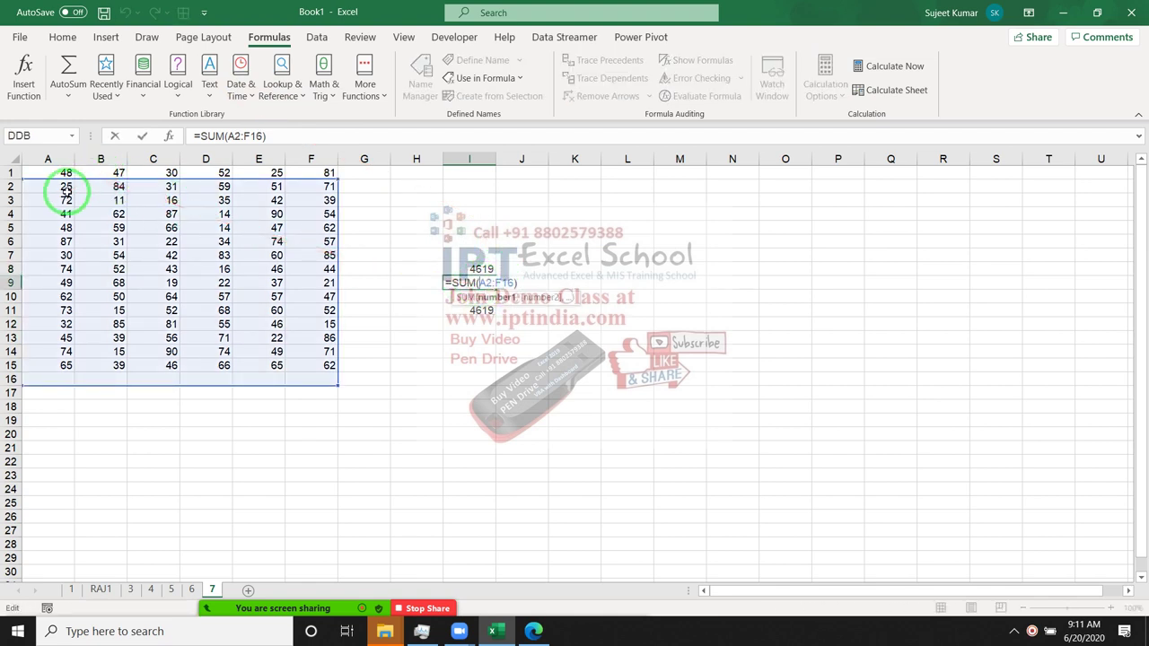
pyautogui.press('Escape')
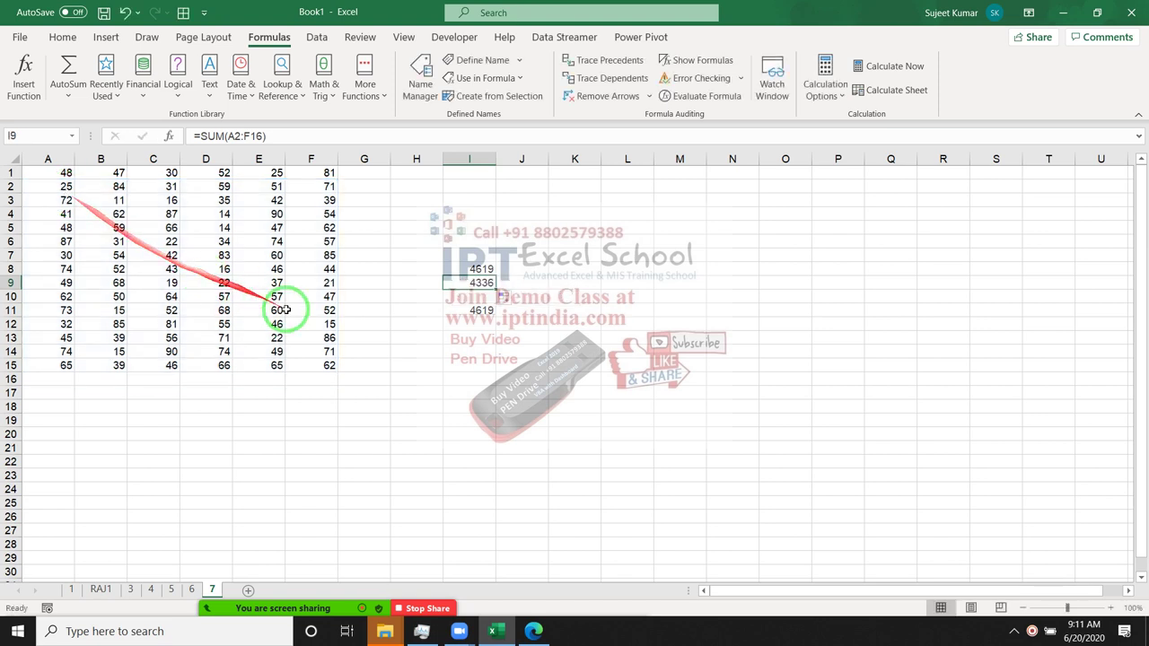
# - Copy the =SUM(Data) formula from I11 to I12, which also returns 4619
pyautogui.click(485, 310)
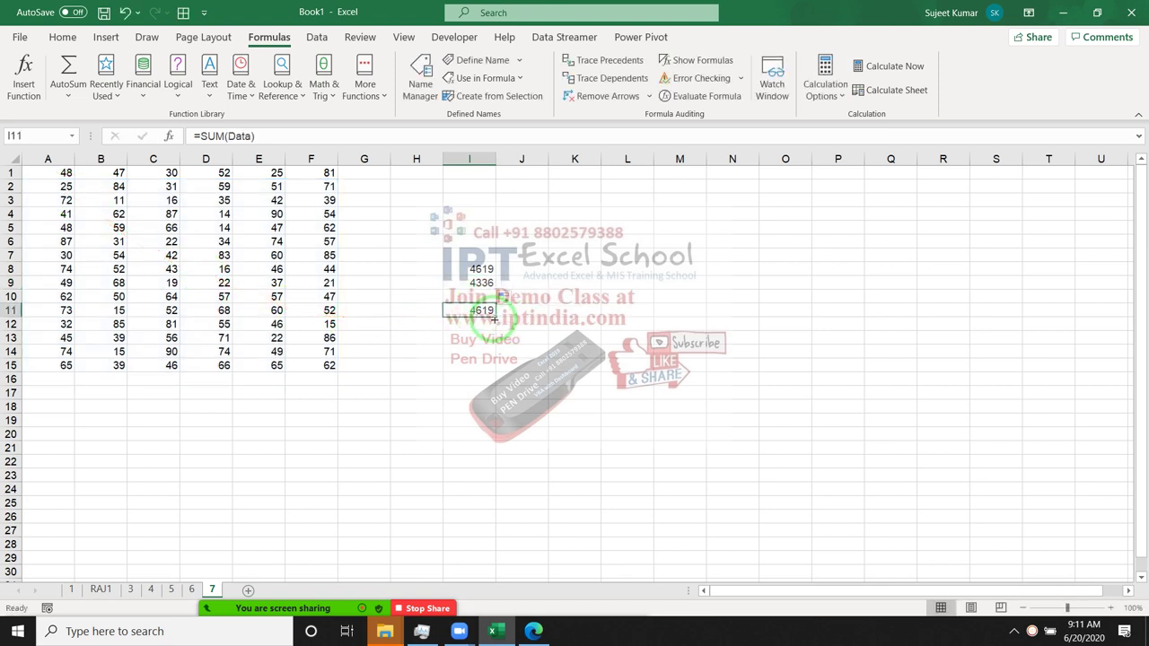
pyautogui.moveTo(493, 319); pyautogui.dragTo(493, 326)
pyautogui.doubleClick(474, 325)
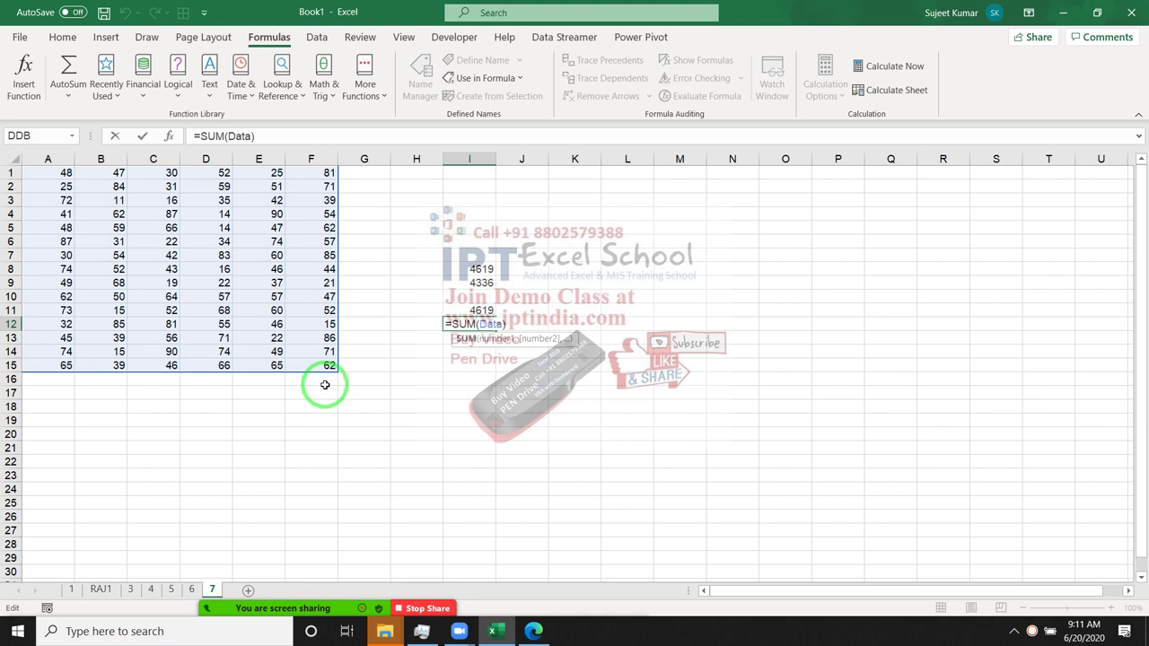
pyautogui.press('Escape')
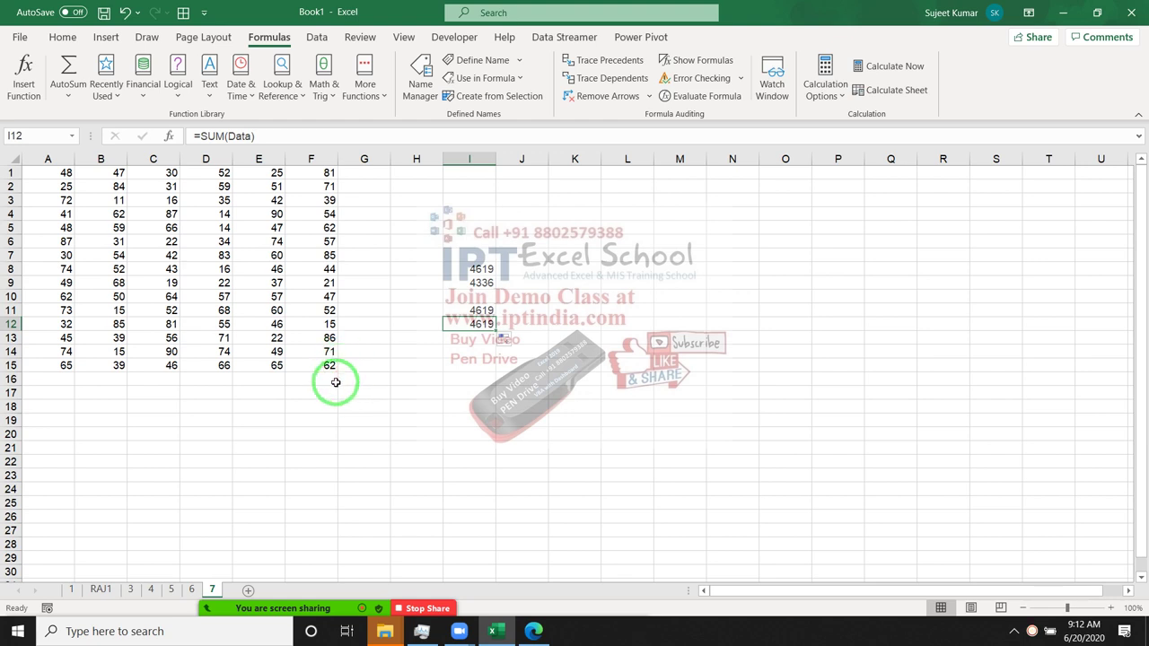
pyautogui.moveTo(238, 580)
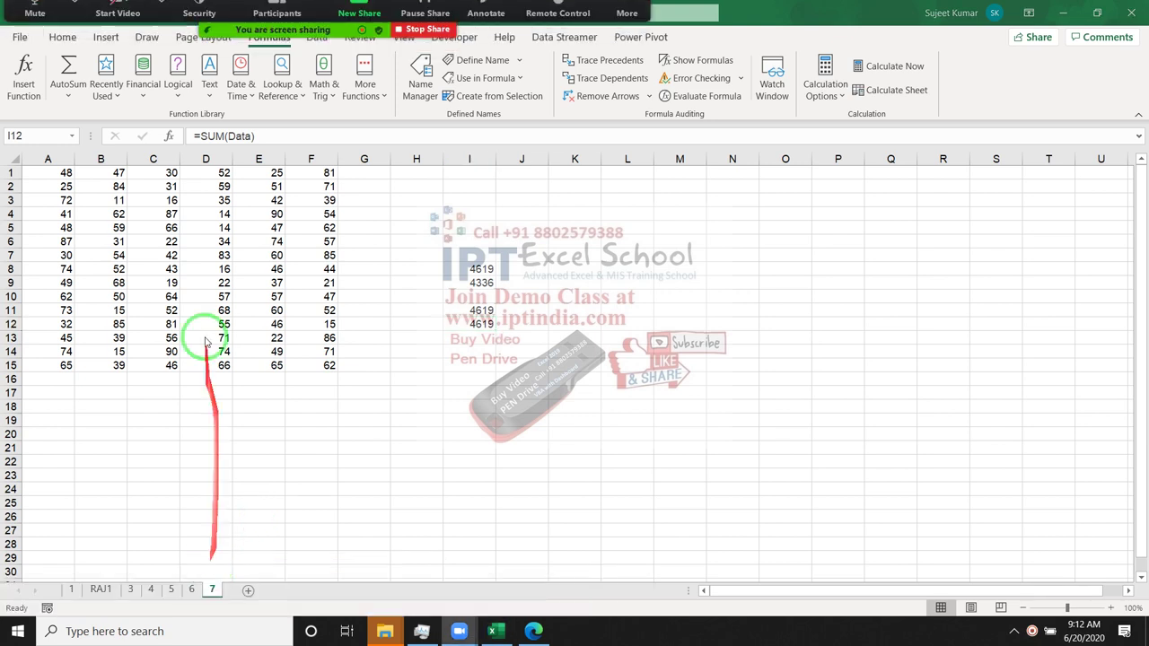
pyautogui.click(212, 591)
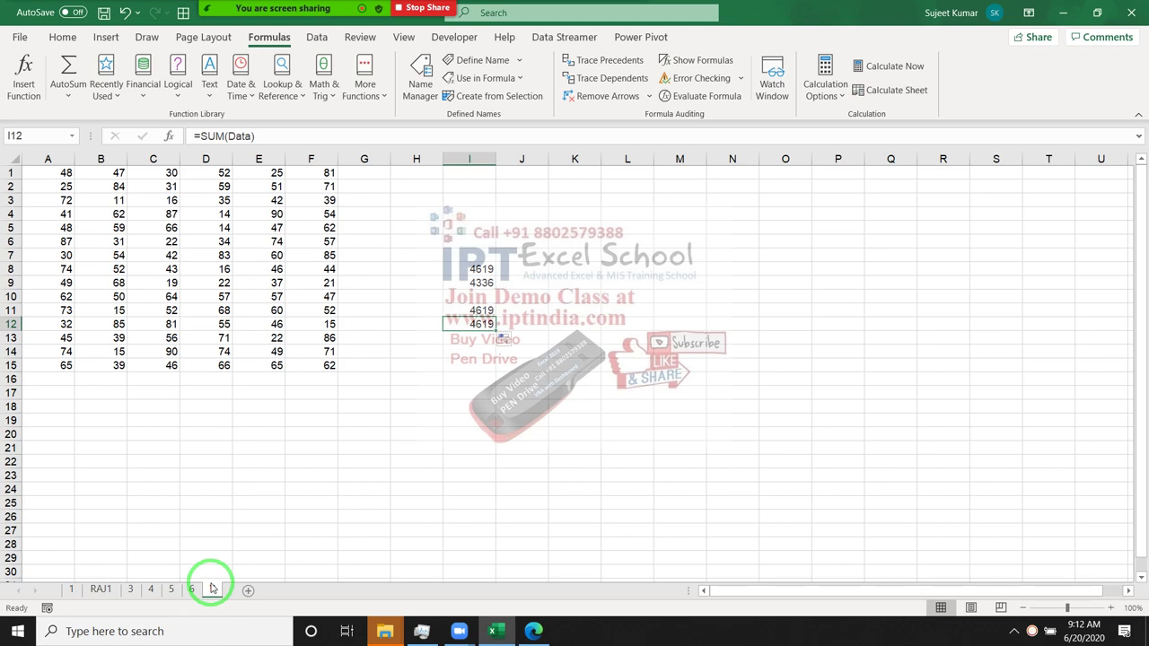
# - Insert a new sheet from the Spreadsheet Solutions Loan Amortization template
pyautogui.rightClick(212, 591)
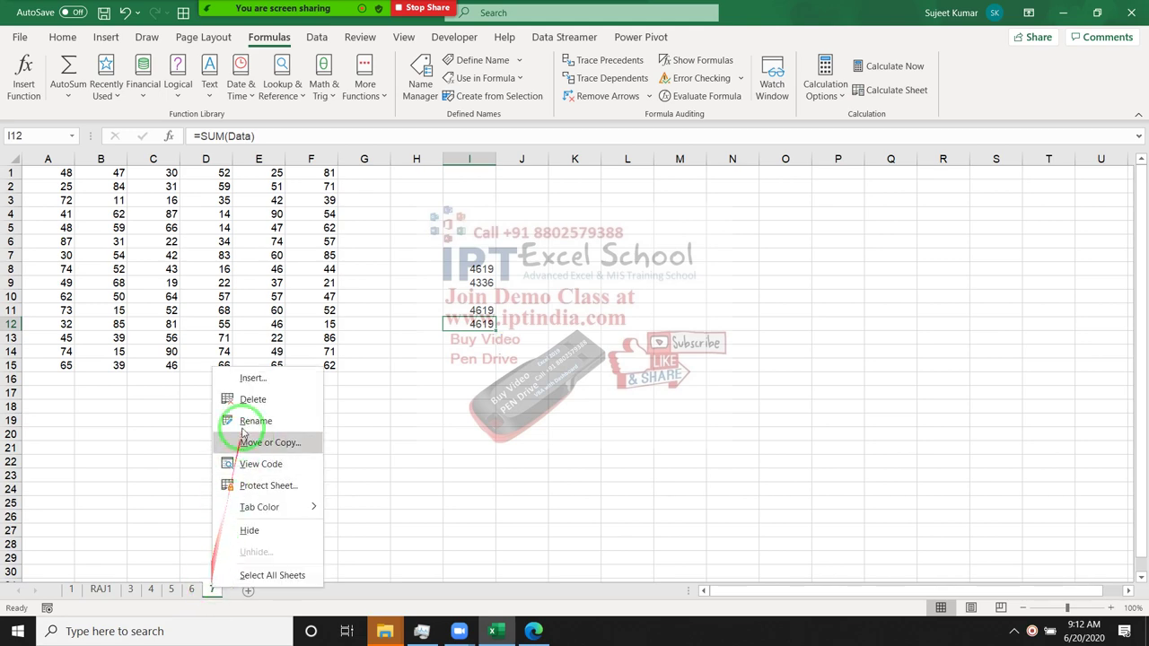
pyautogui.click(254, 378)
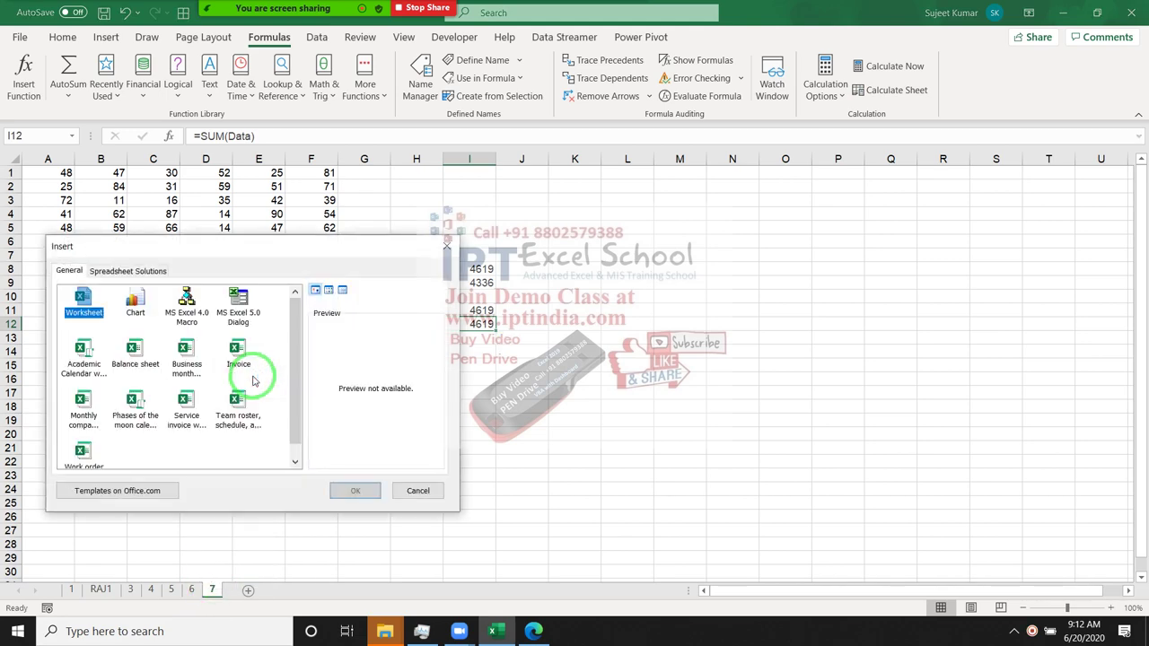
pyautogui.click(127, 274)
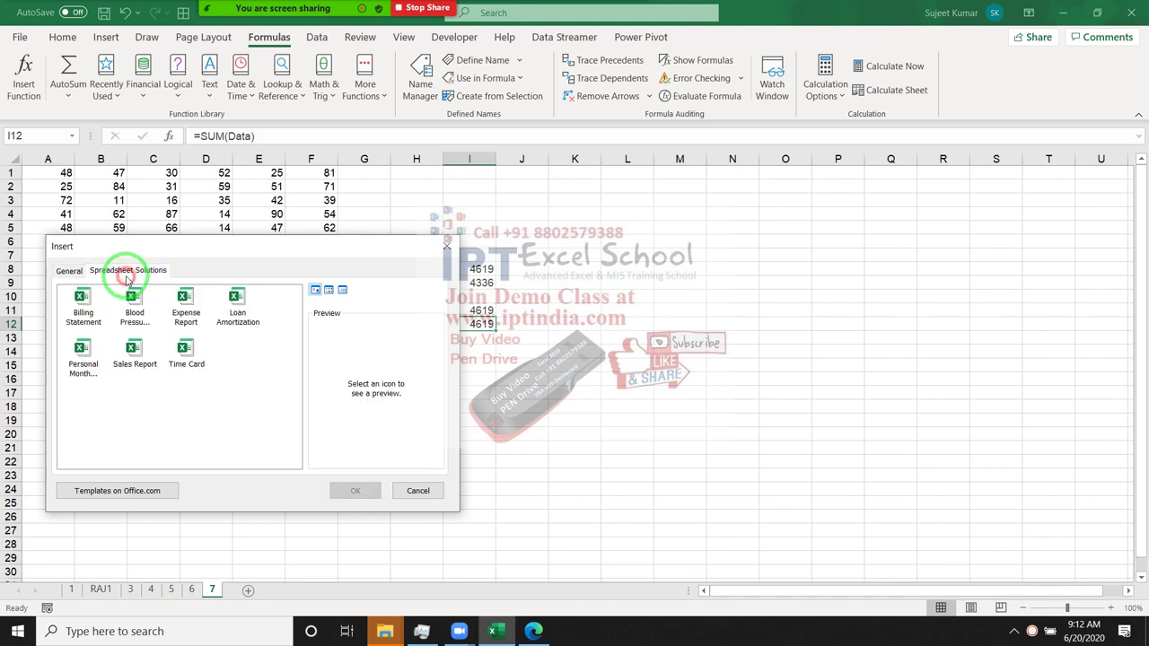
pyautogui.click(244, 316)
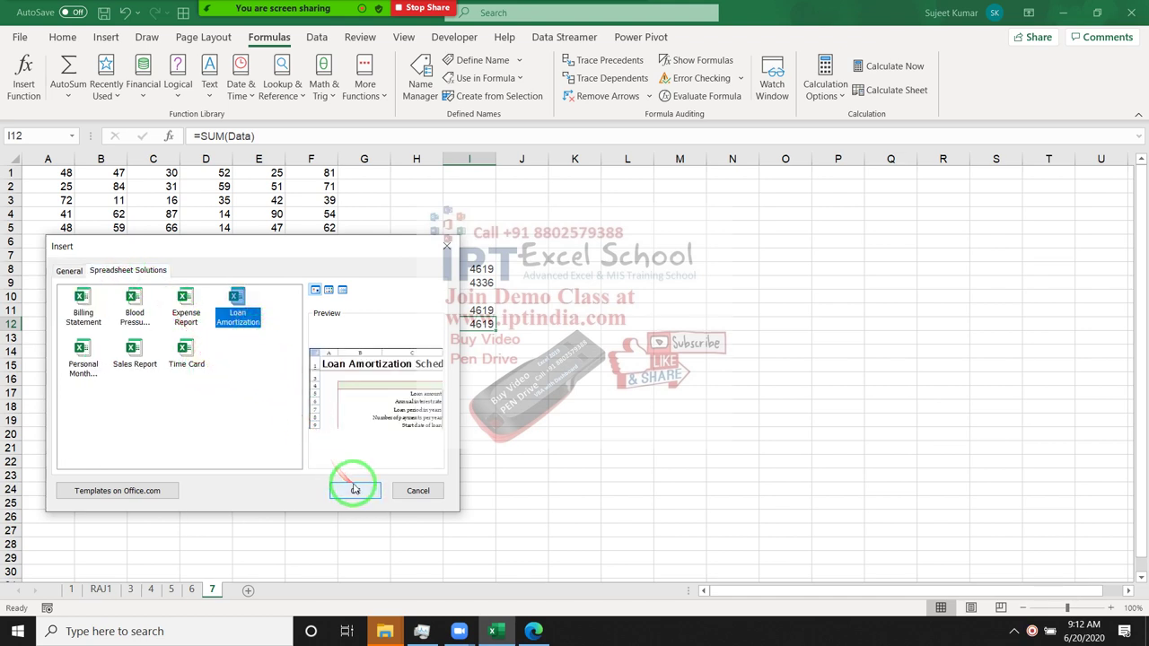
pyautogui.click(359, 495)
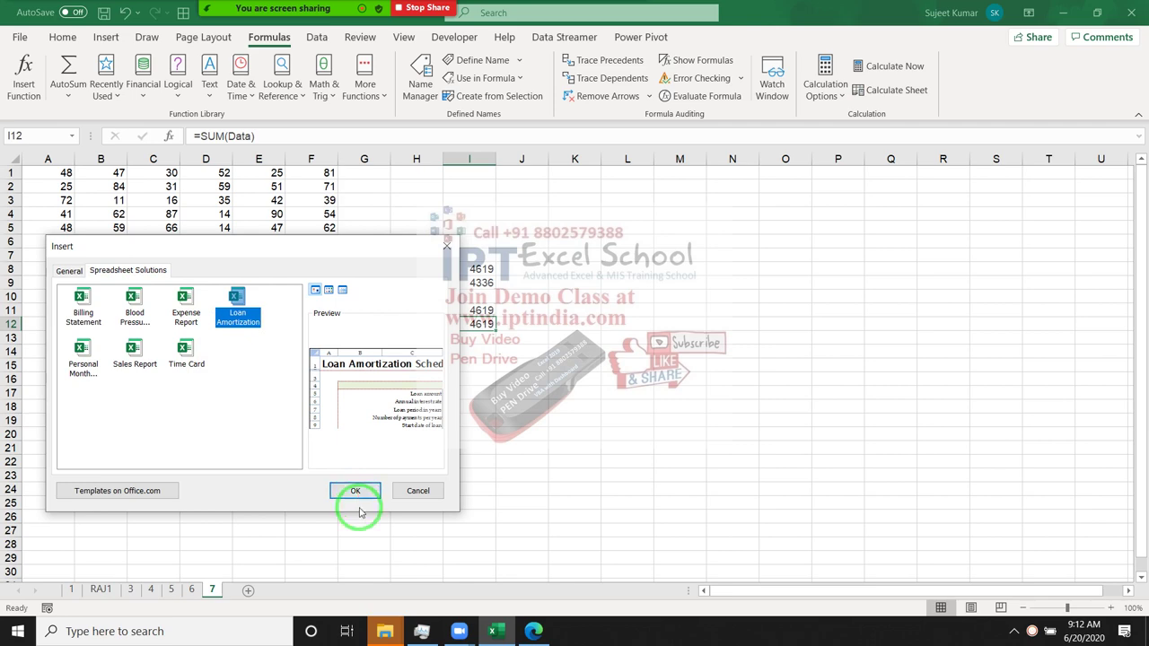
pyautogui.click(355, 491)
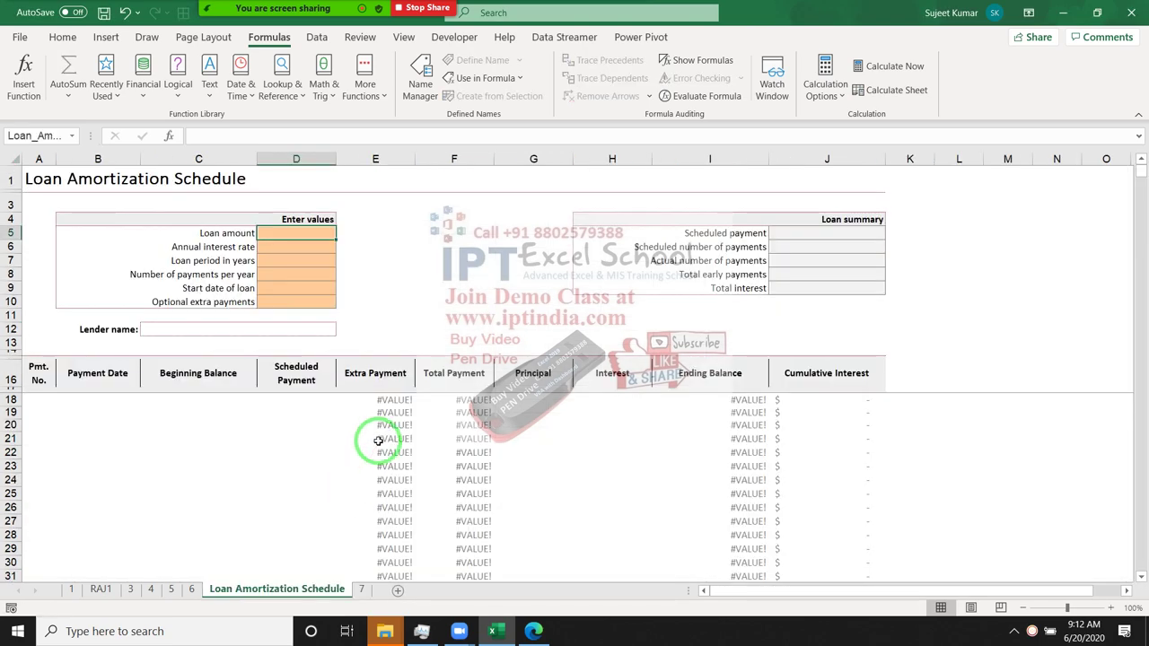
pyautogui.scroll(-1, 321, 428)
pyautogui.scroll(-2, 324, 429)
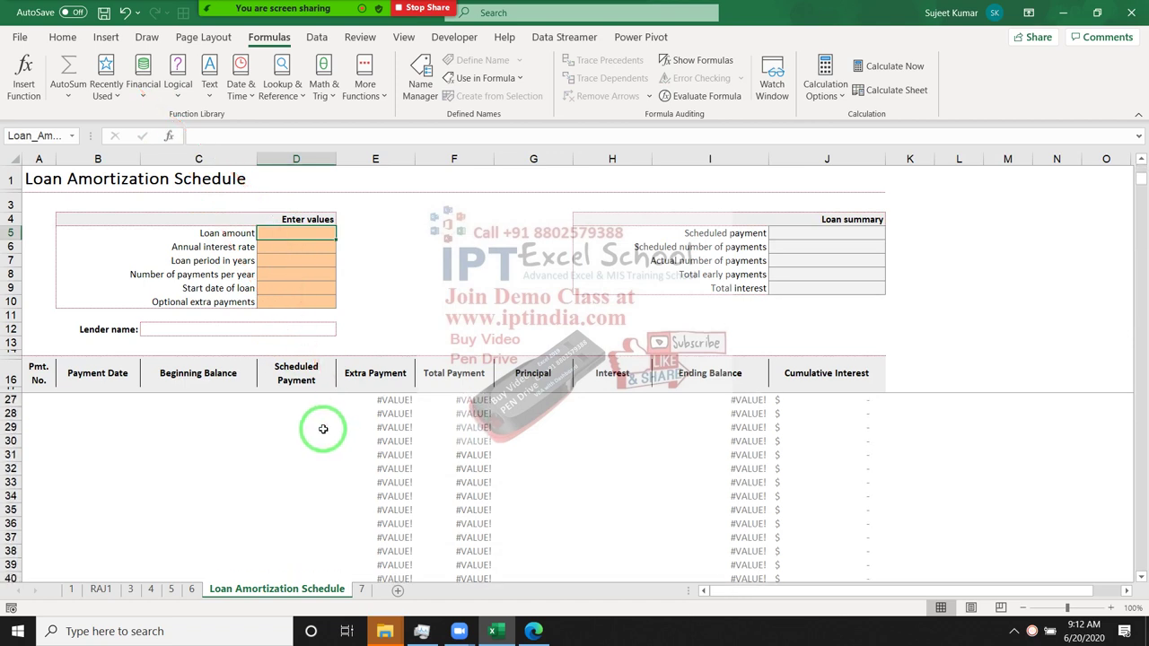
pyautogui.scroll(3, 323, 430)
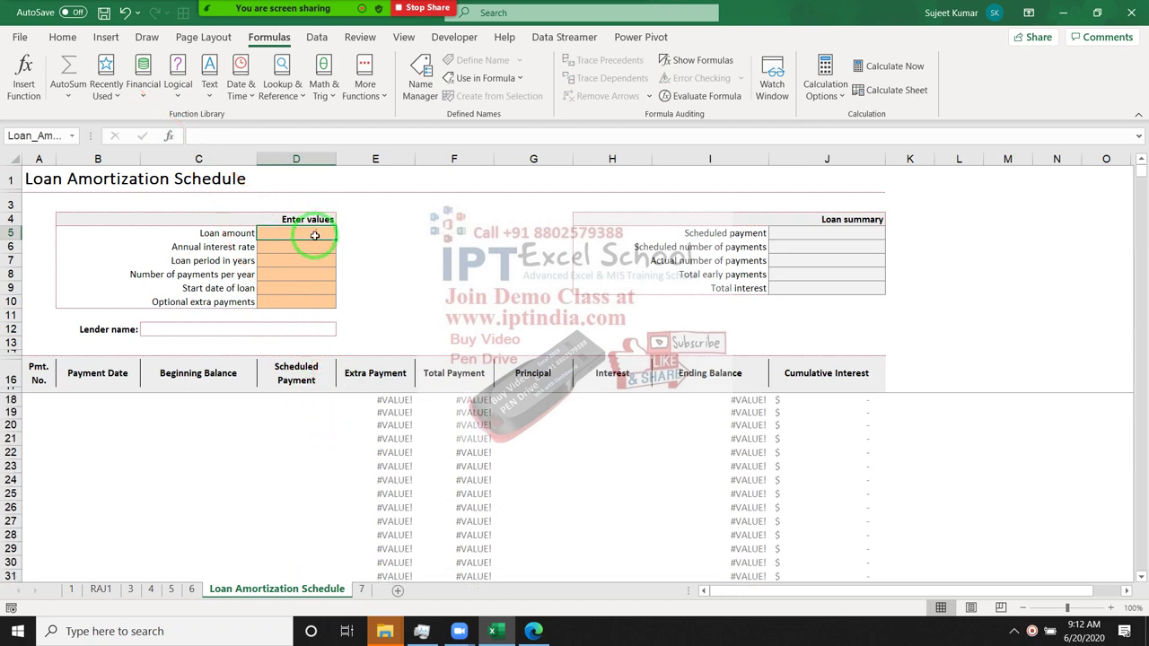
pyautogui.click(360, 40)
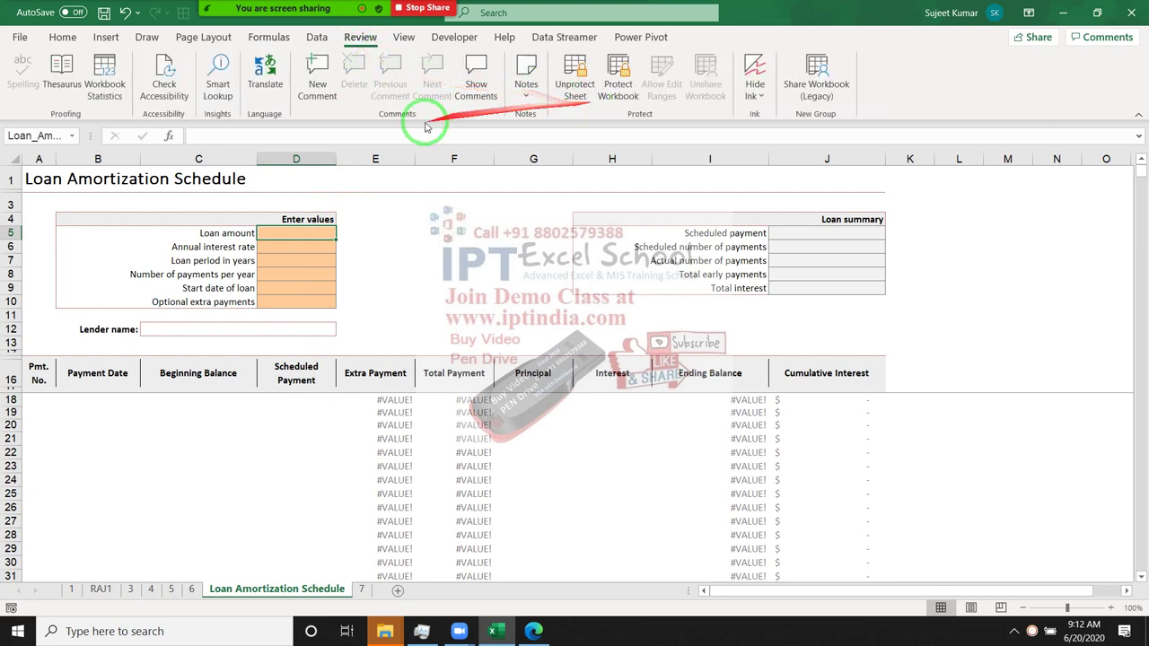
# - Unprotect the sheet and enter a 50,000 loan at 5%, 6 years, 12 payments yearly, starting today
pyautogui.click(565, 94)
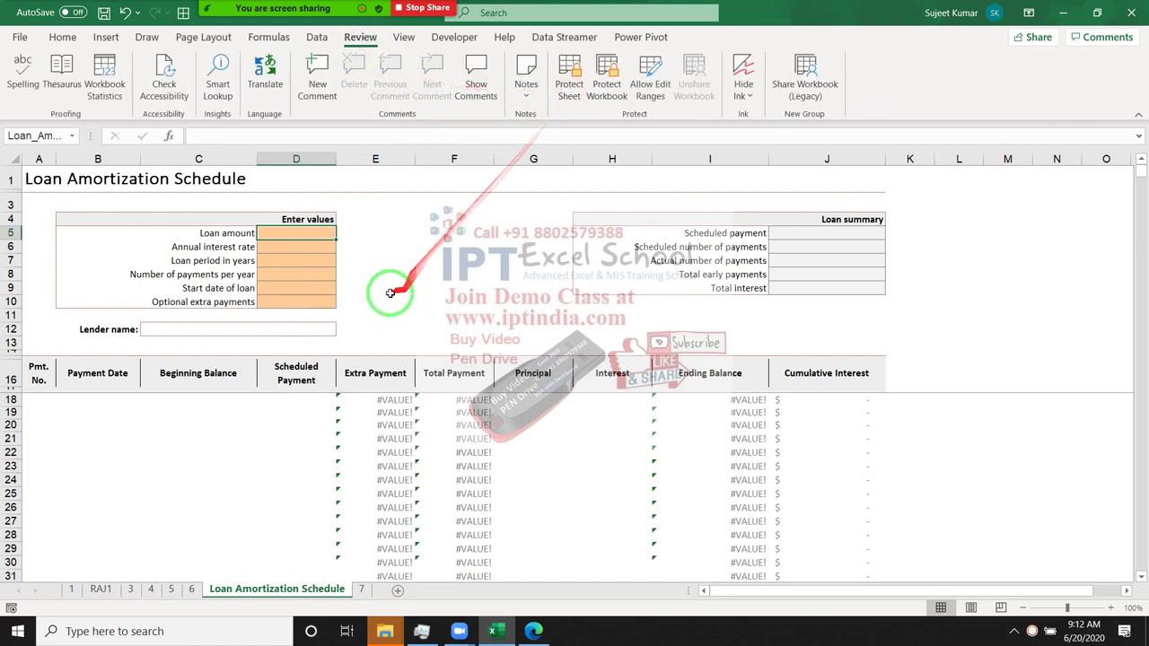
pyautogui.write('50000')
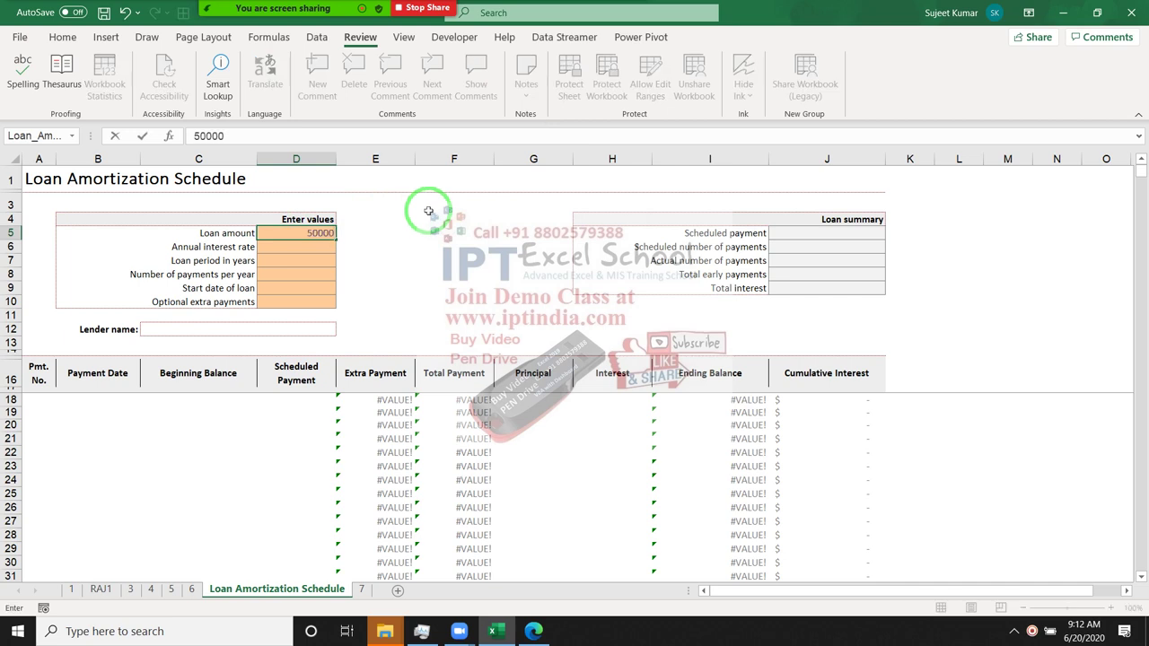
pyautogui.press('Return')
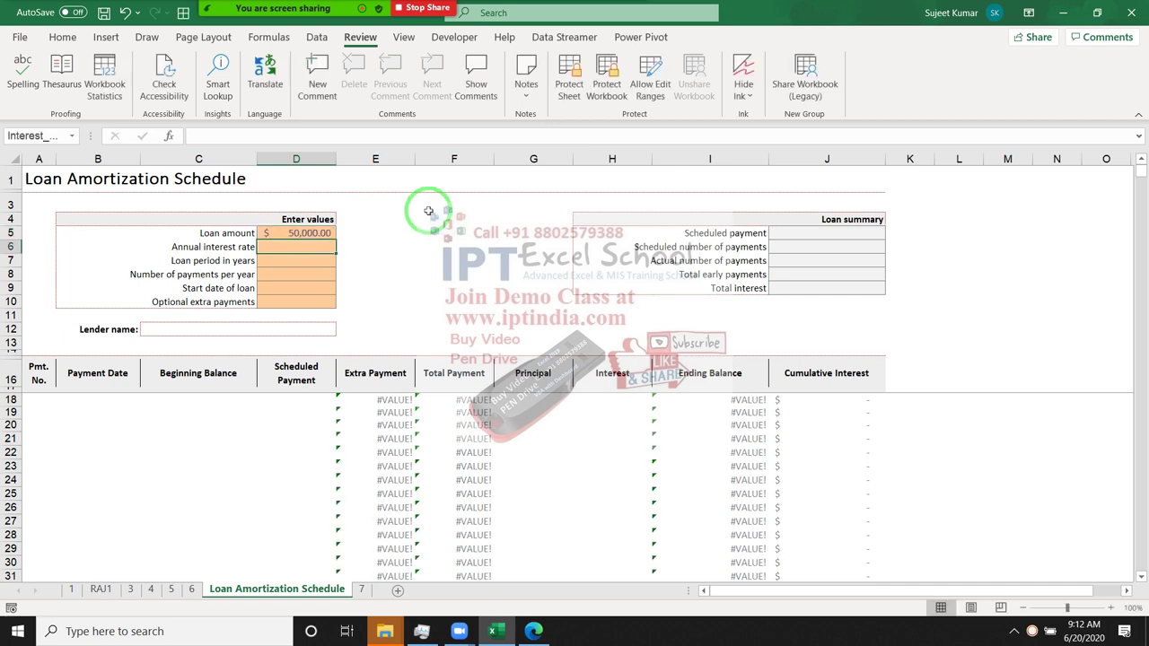
pyautogui.write('5%')
pyautogui.press('Return')
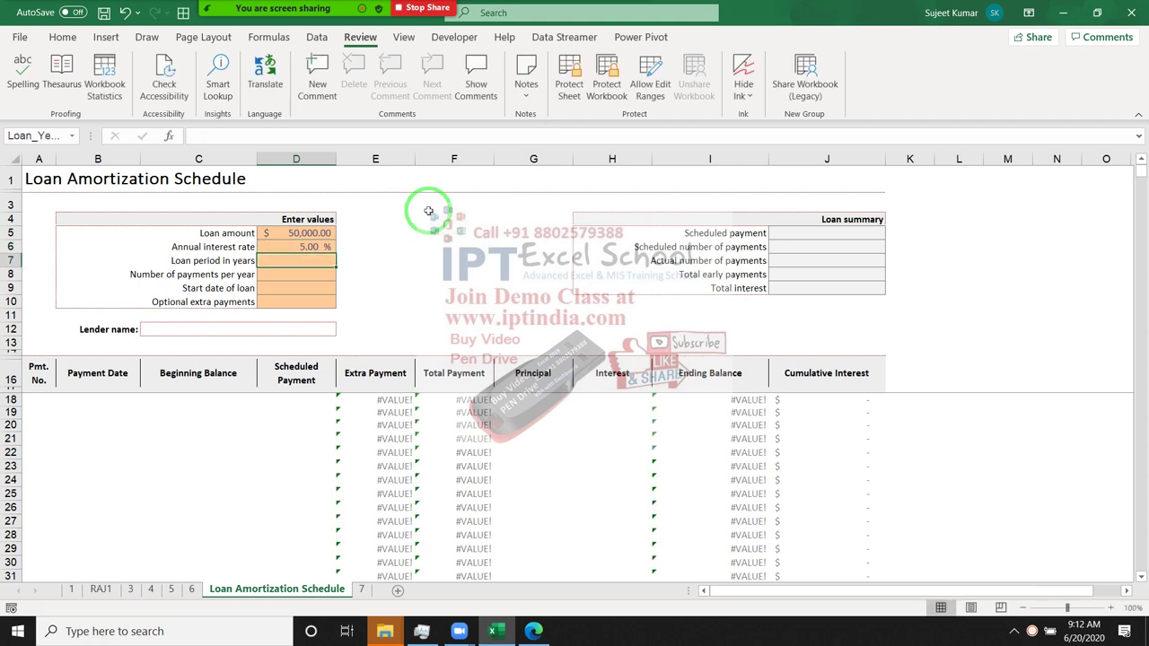
pyautogui.write('6')
pyautogui.press('Return')
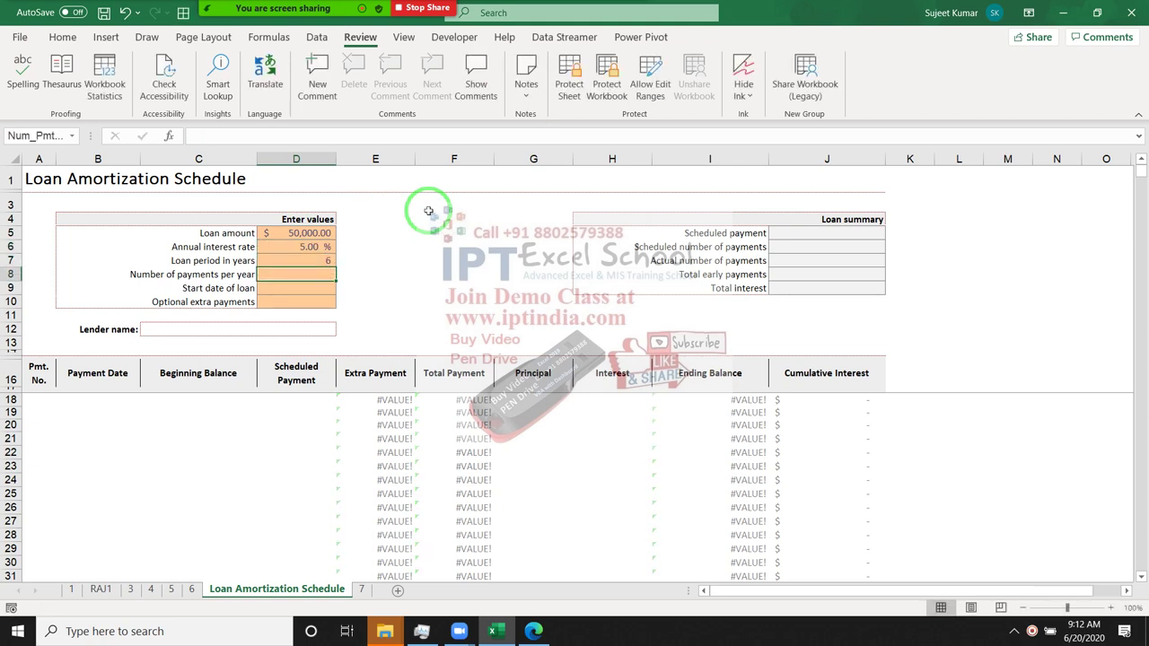
pyautogui.write('12')
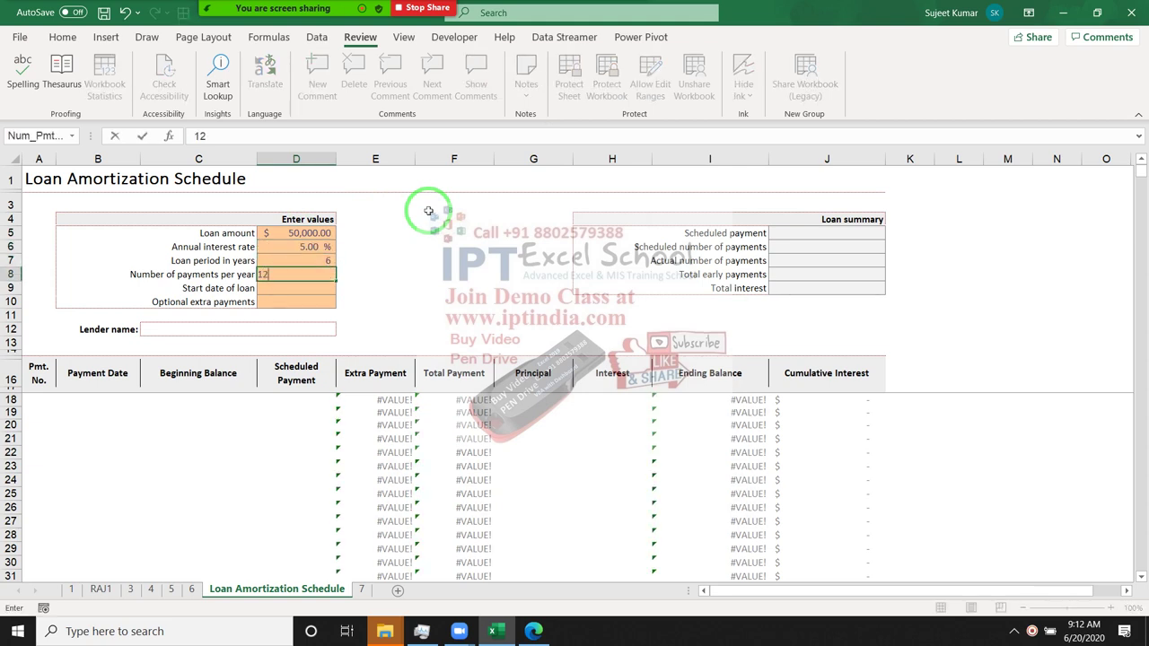
pyautogui.press('Return')
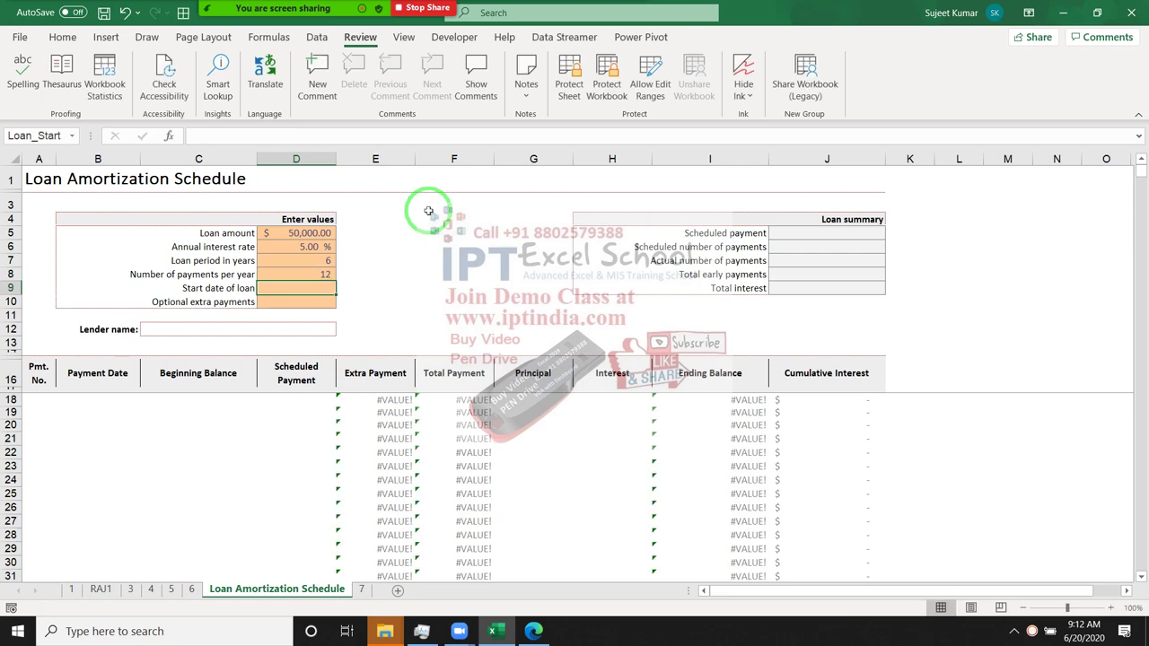
pyautogui.hotkey('ctrl', ';')
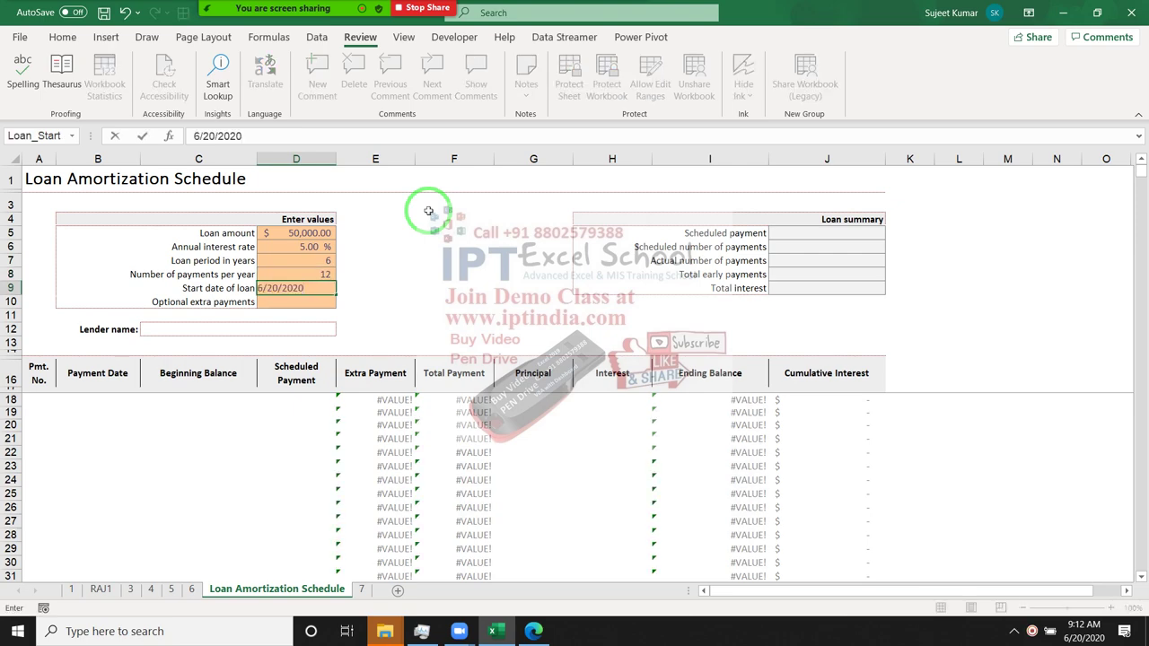
pyautogui.press('Return')
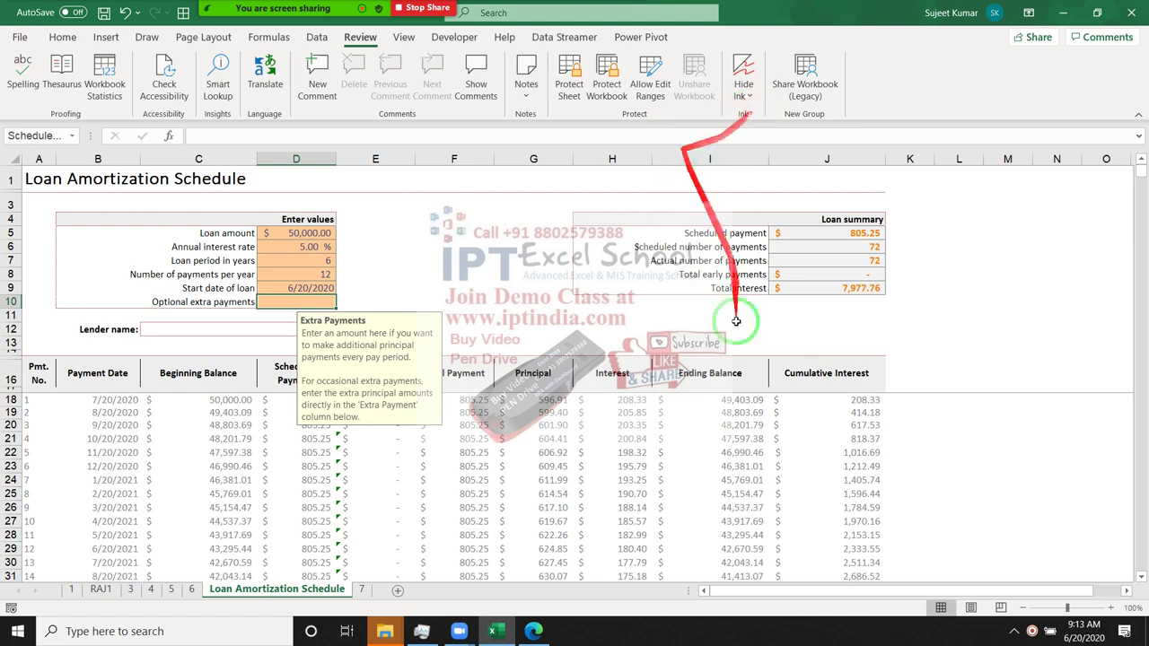
pyautogui.click(687, 330)
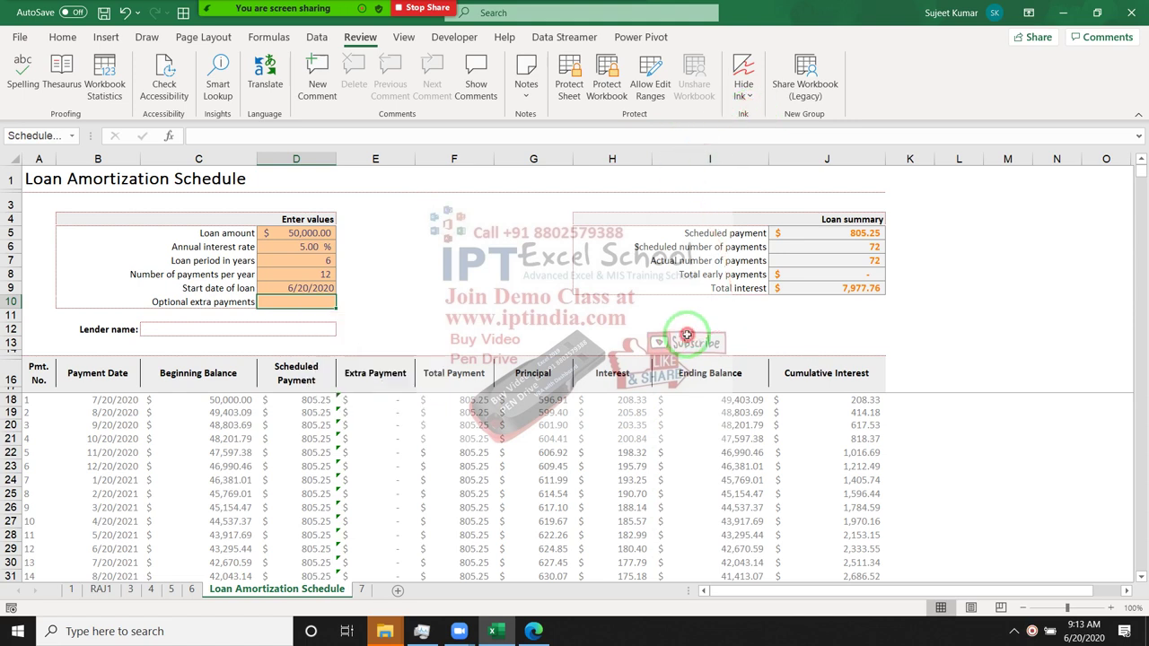
pyautogui.click(780, 232)
pyautogui.click(781, 247)
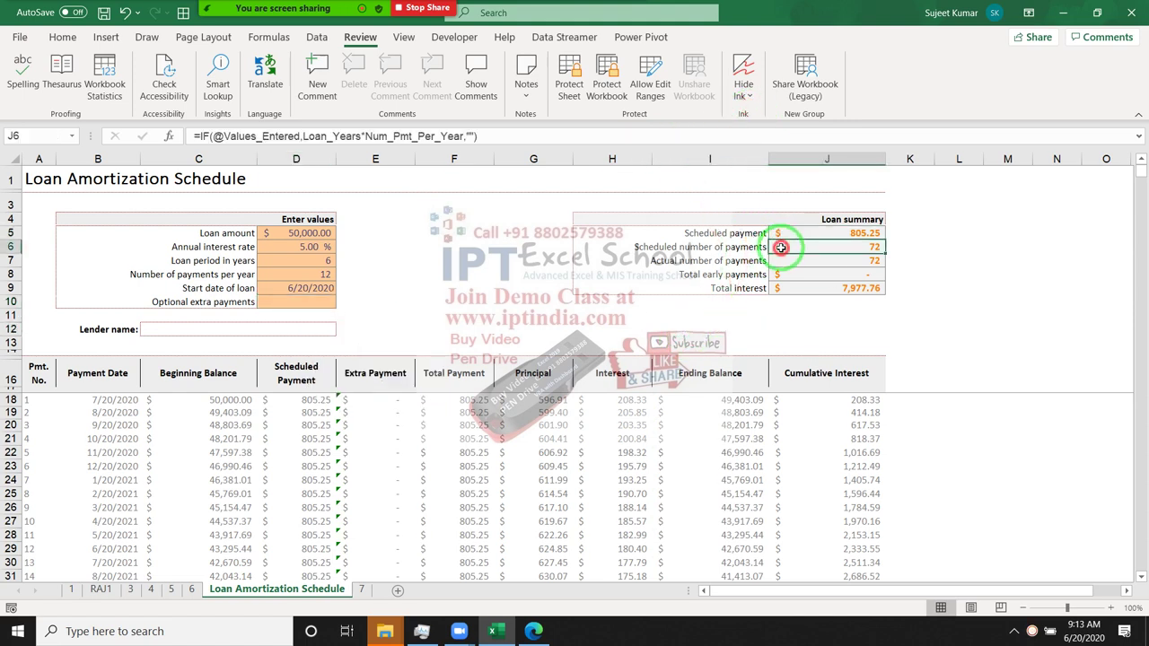
pyautogui.click(788, 287)
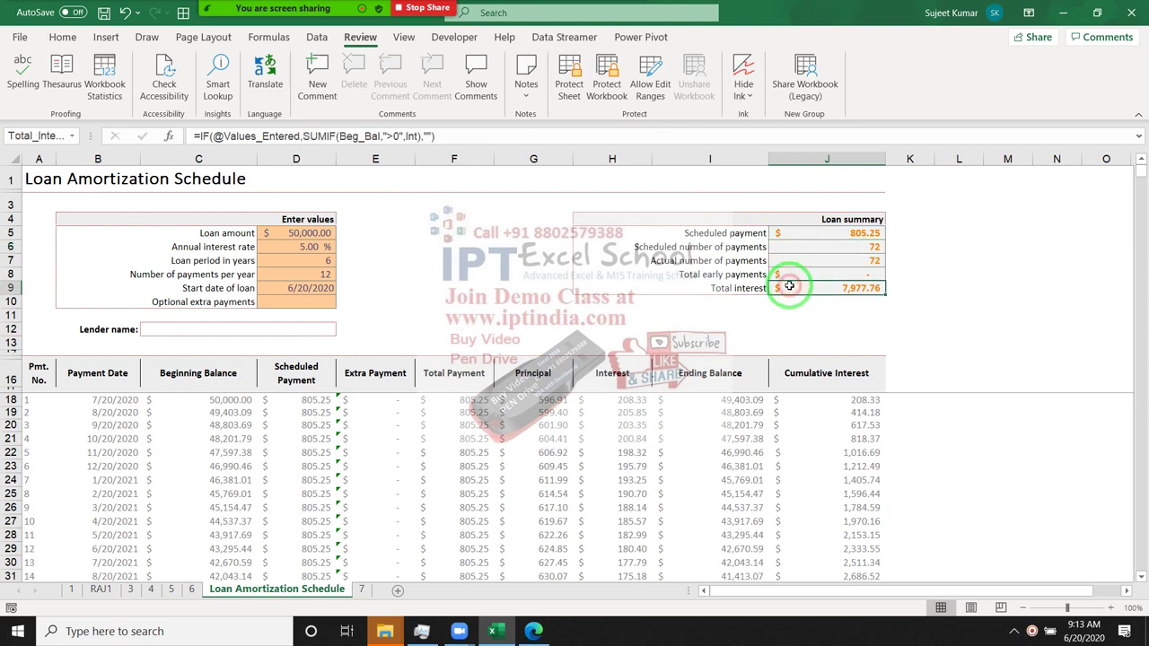
pyautogui.click(83, 405)
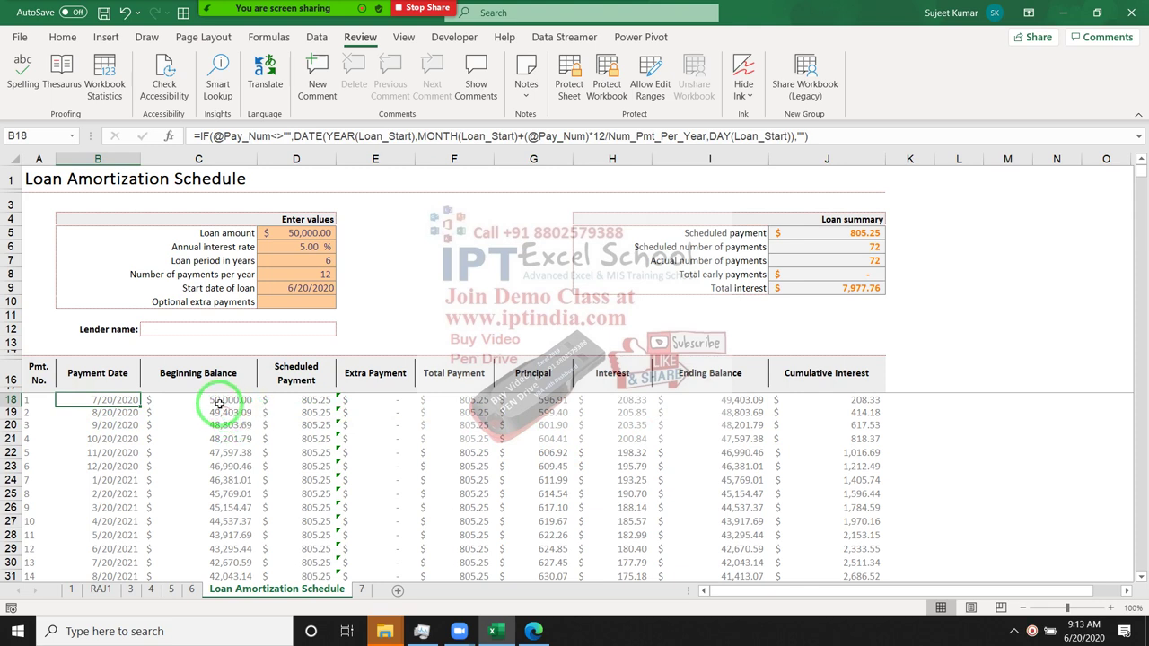
pyautogui.click(222, 403)
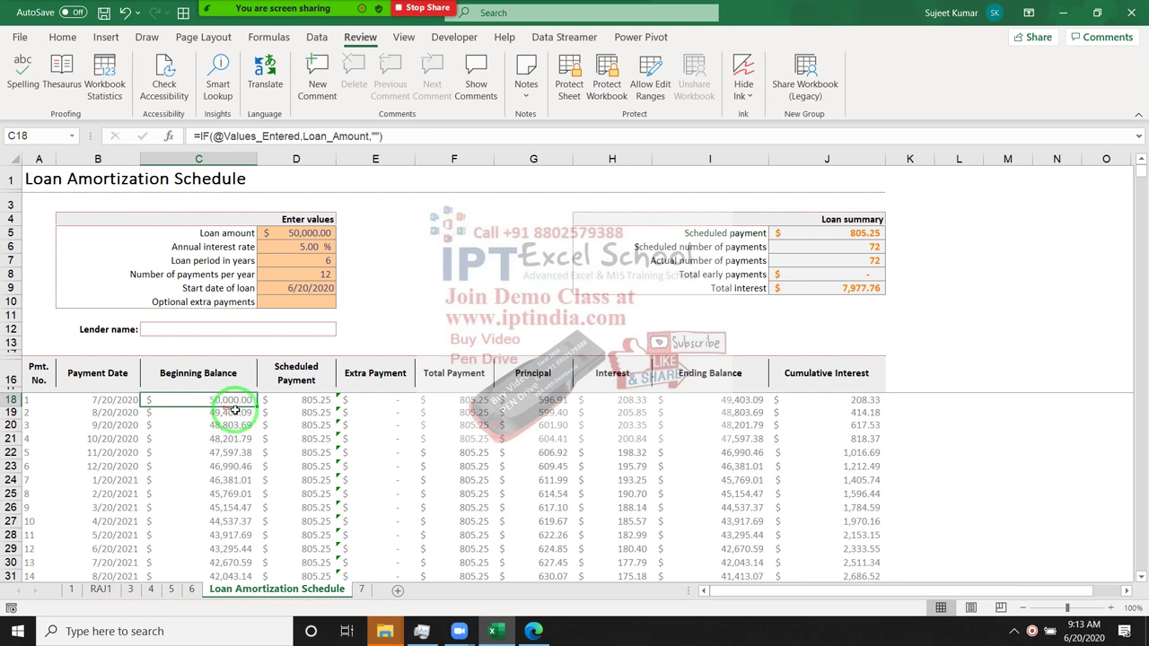
pyautogui.click(293, 406)
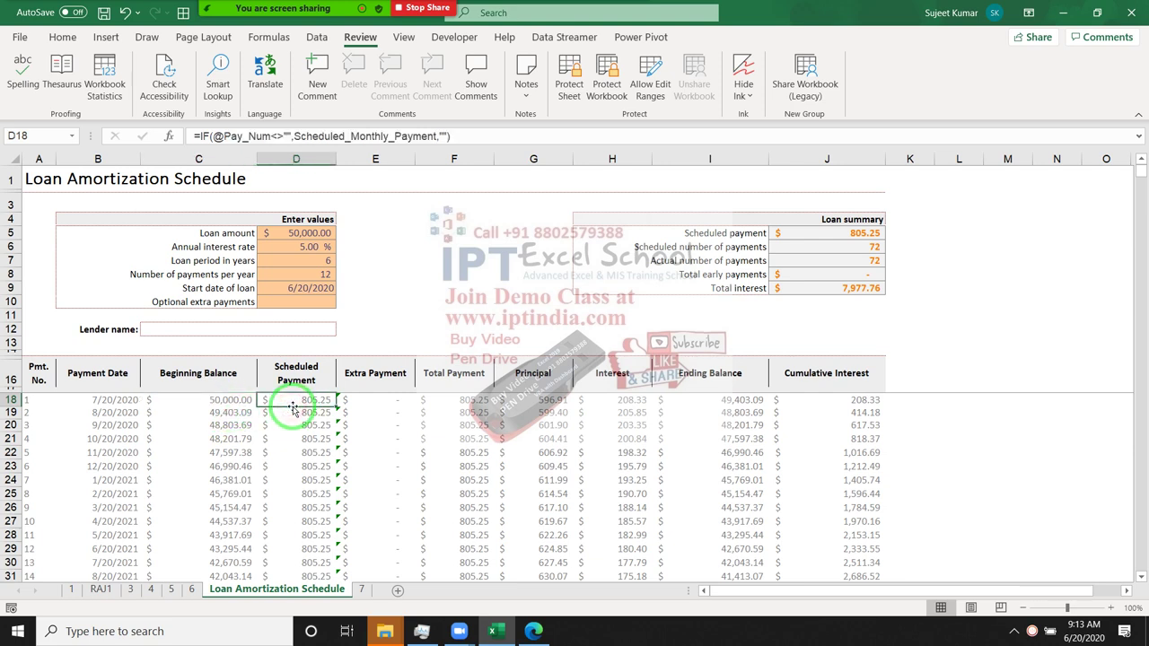
pyautogui.click(437, 400)
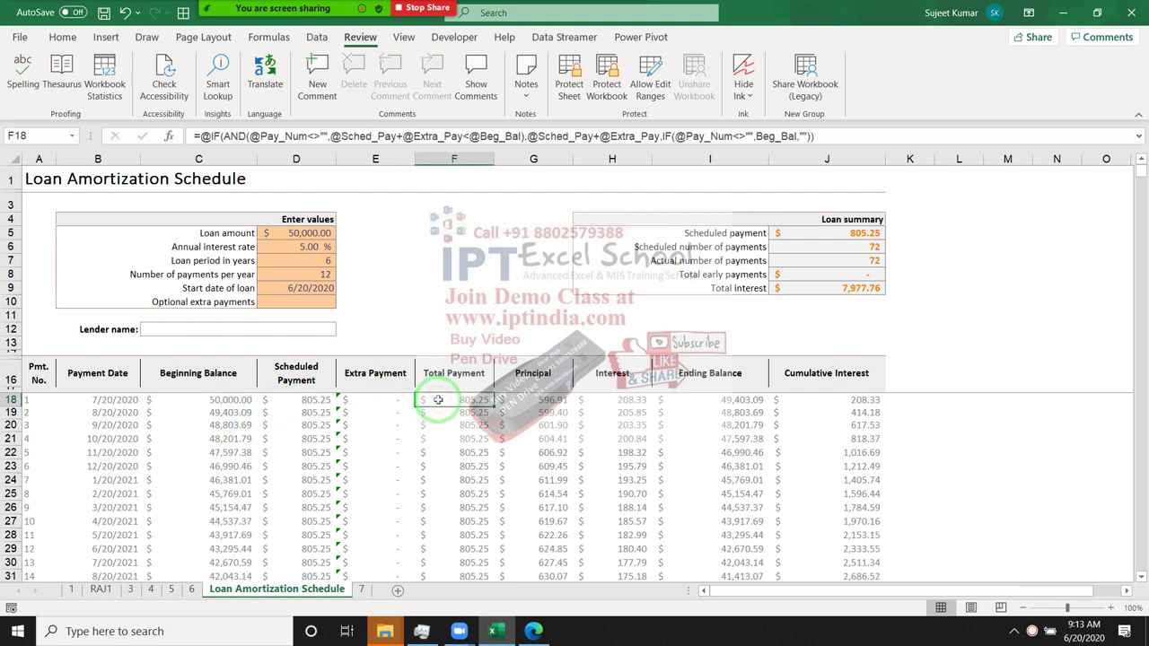
pyautogui.click(533, 401)
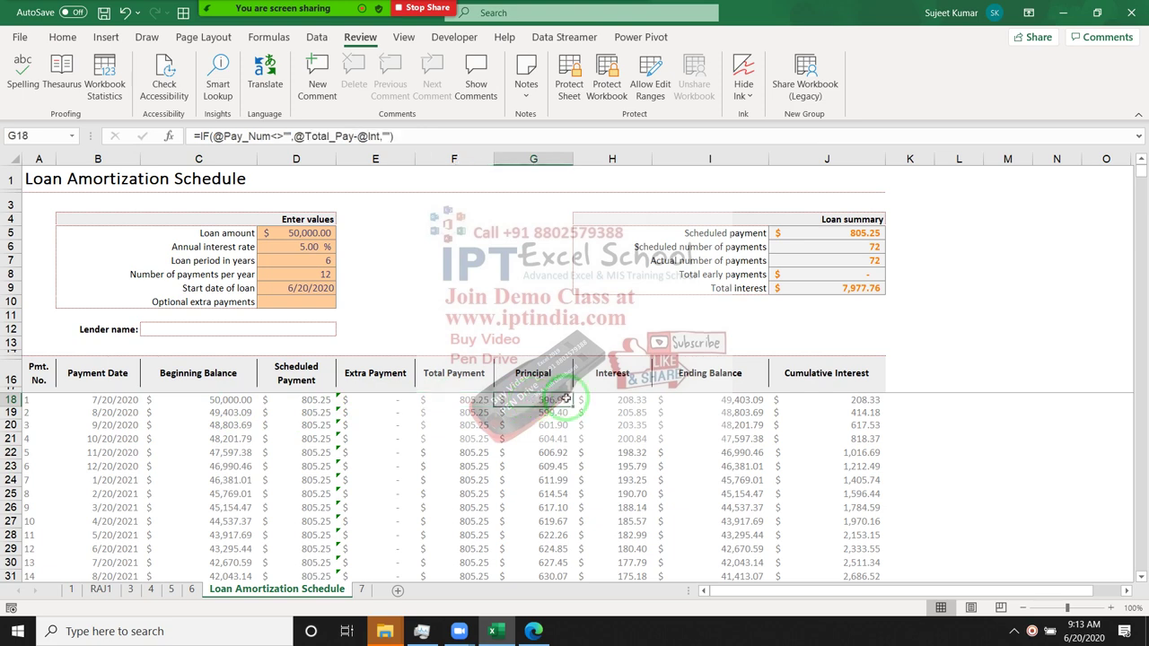
pyautogui.click(606, 398)
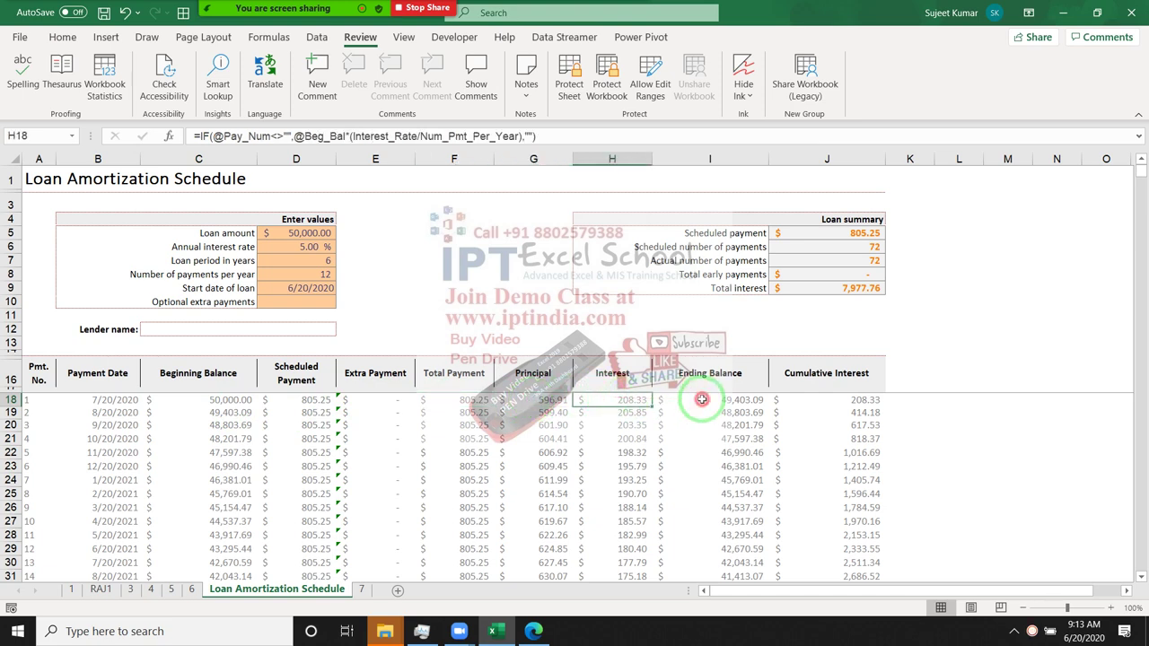
pyautogui.click(702, 400)
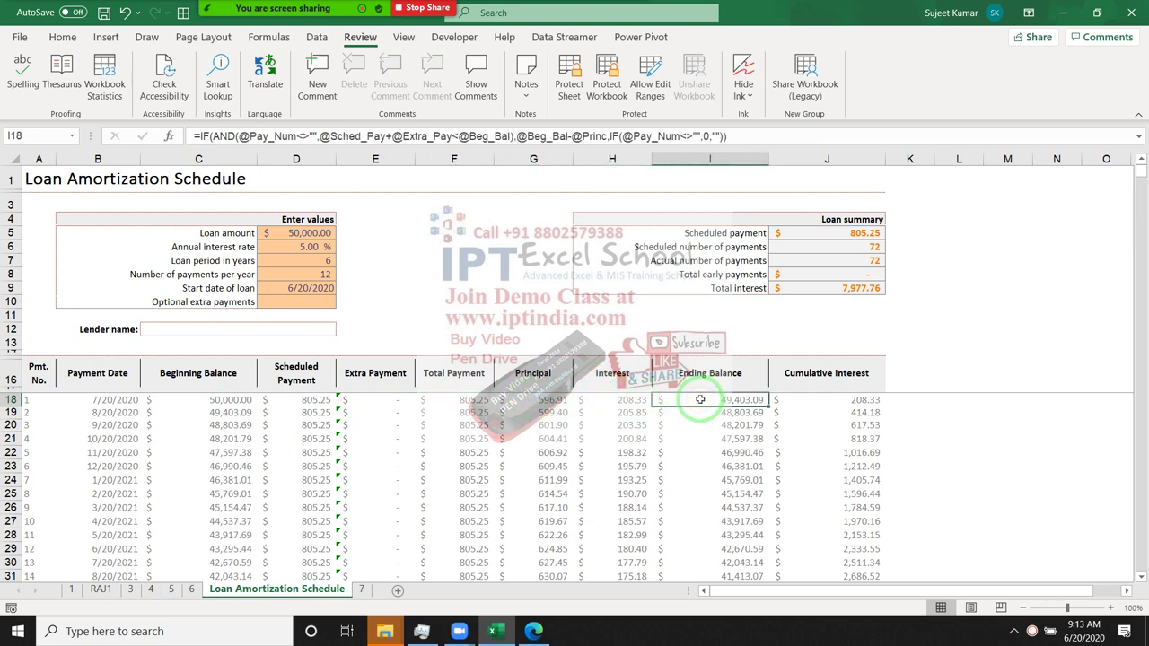
pyautogui.click(834, 403)
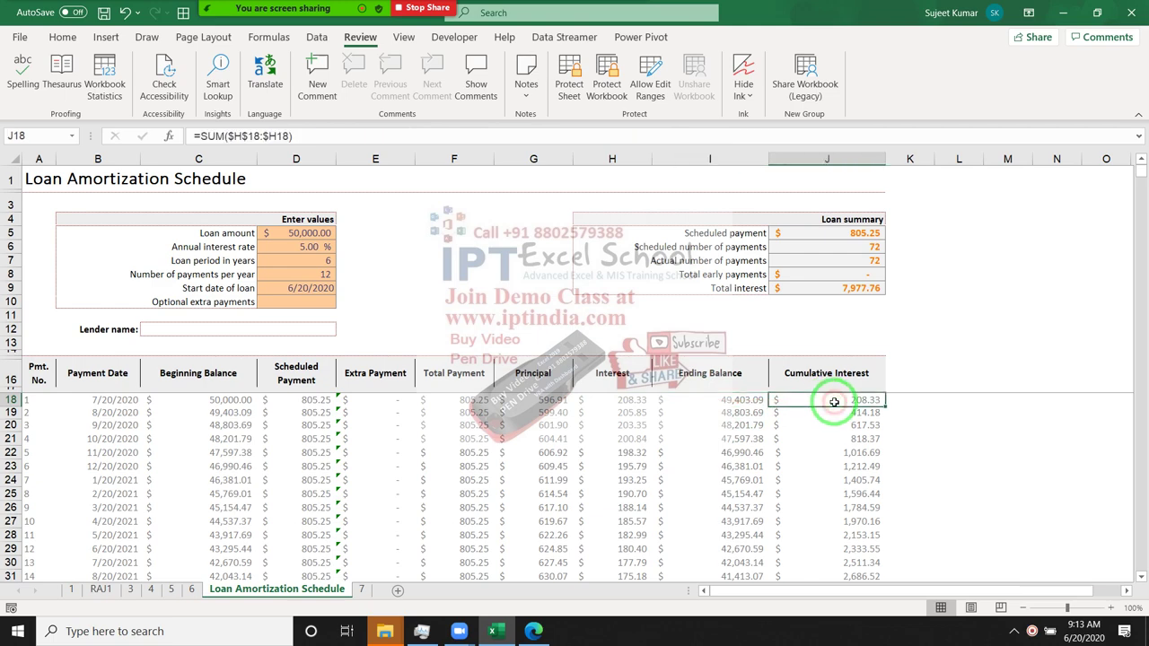
pyautogui.click(835, 414)
pyautogui.click(837, 425)
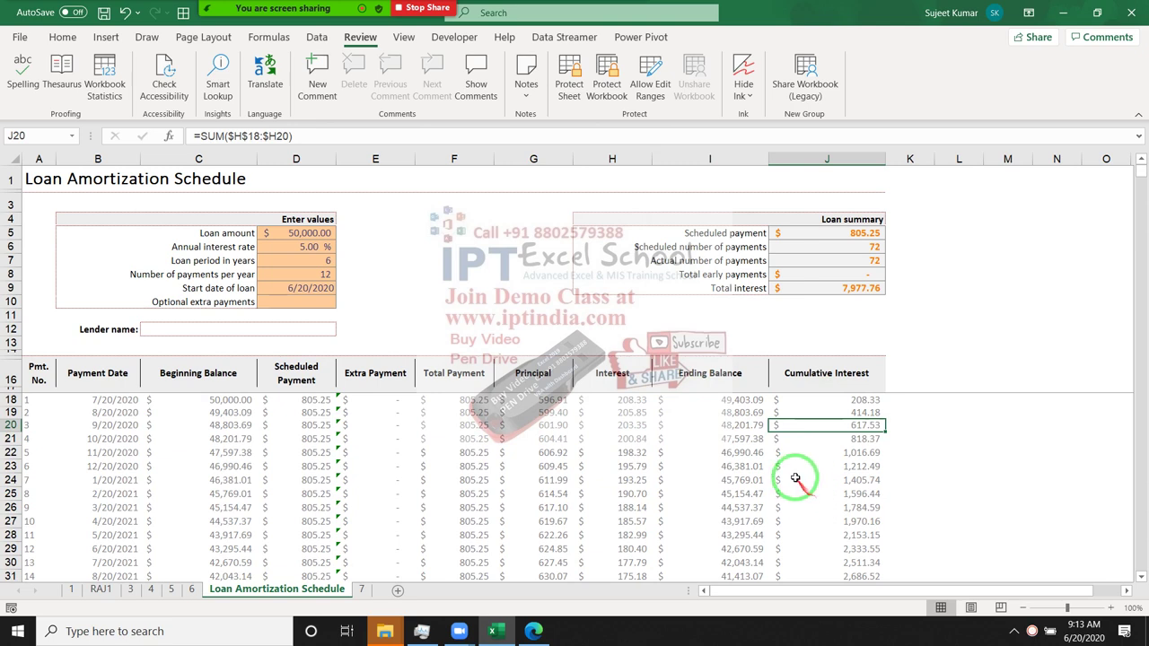
pyautogui.click(116, 402)
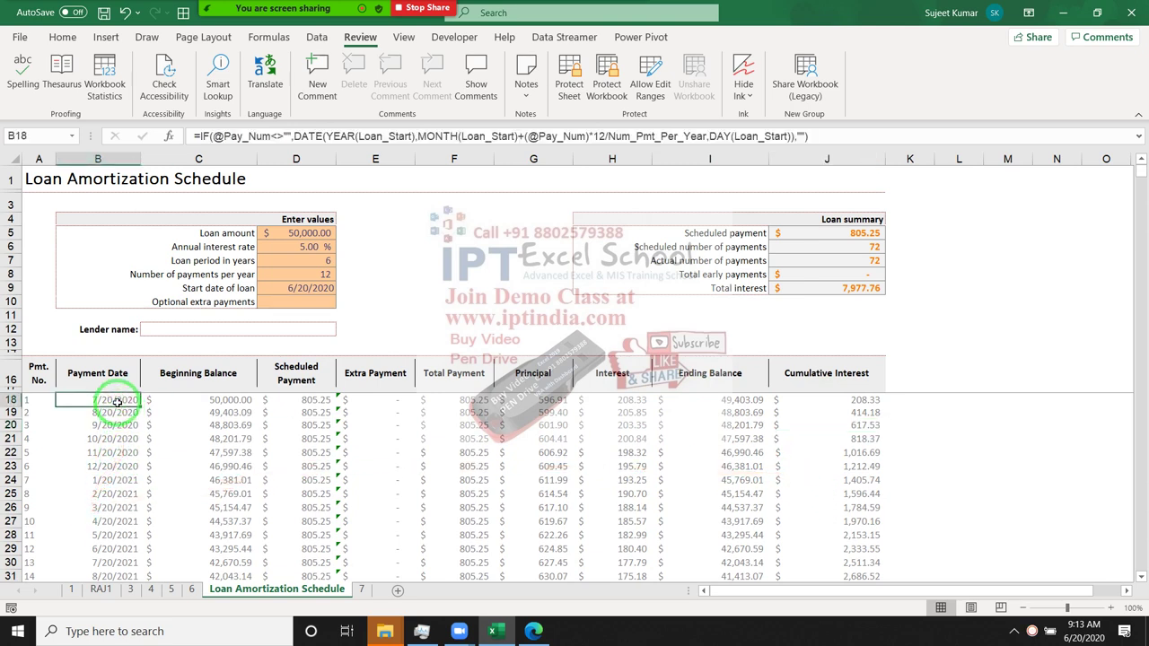
pyautogui.doubleClick(115, 400)
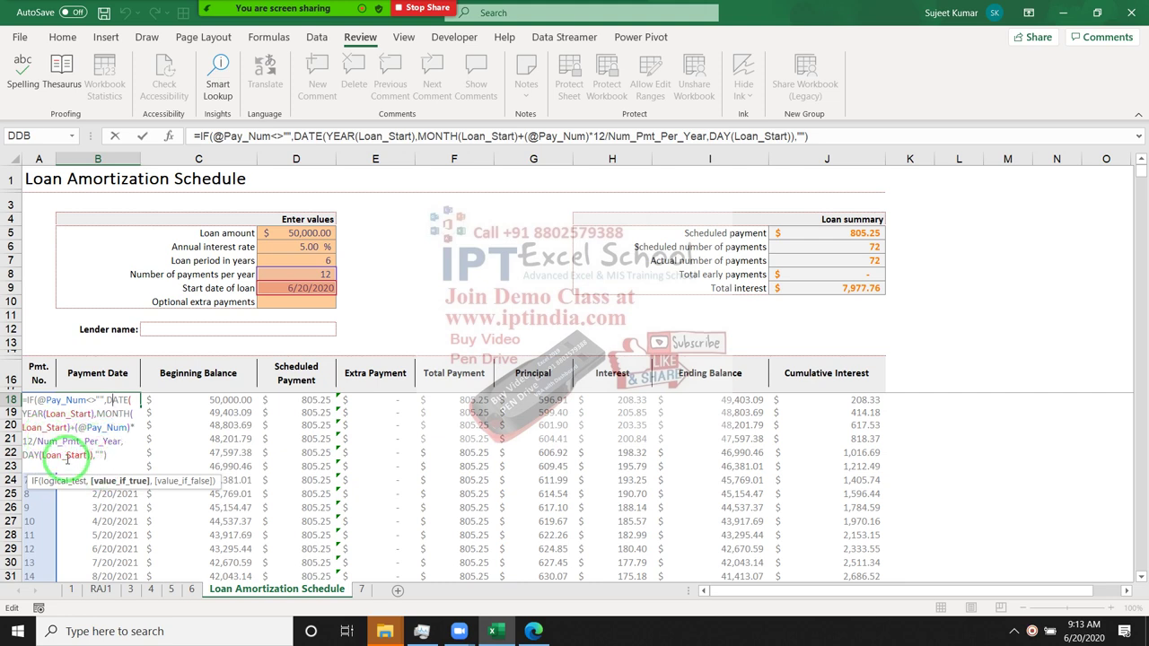
pyautogui.press('Escape')
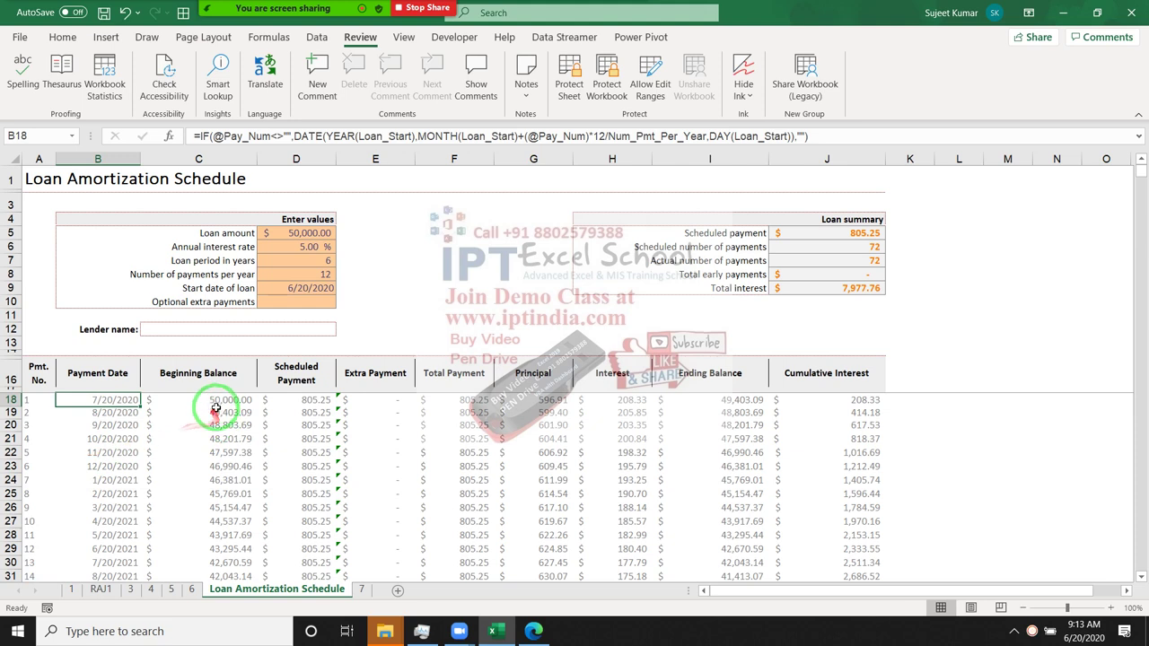
pyautogui.click(215, 400)
pyautogui.doubleClick(215, 399)
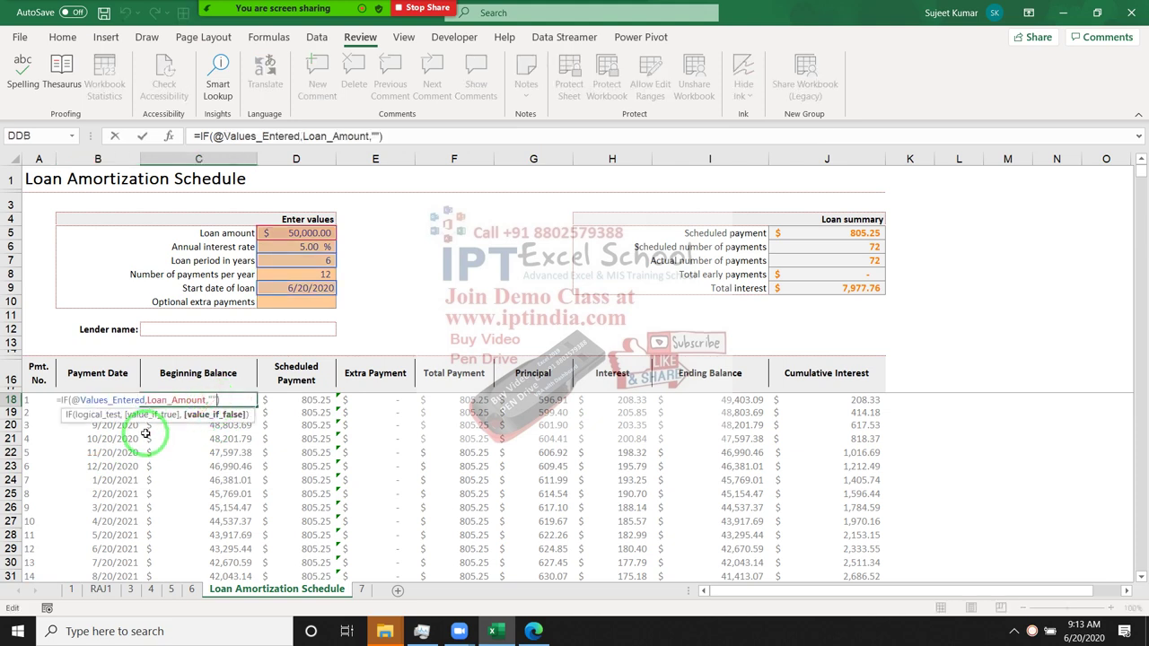
pyautogui.press('Escape')
pyautogui.click(292, 401)
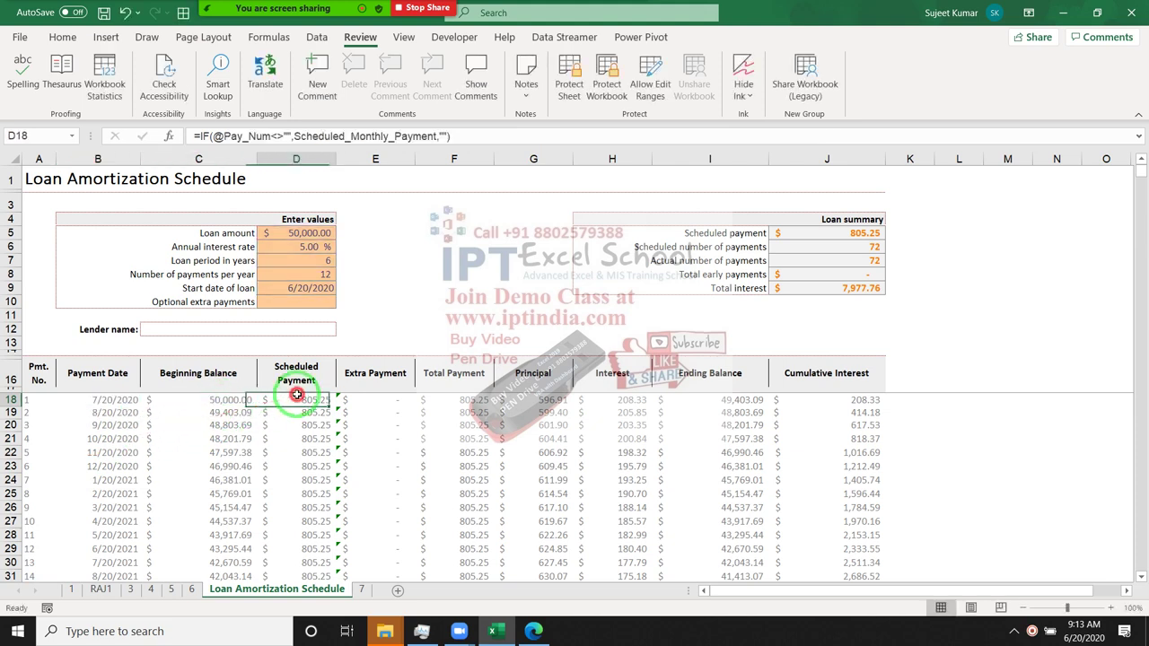
pyautogui.doubleClick(295, 401)
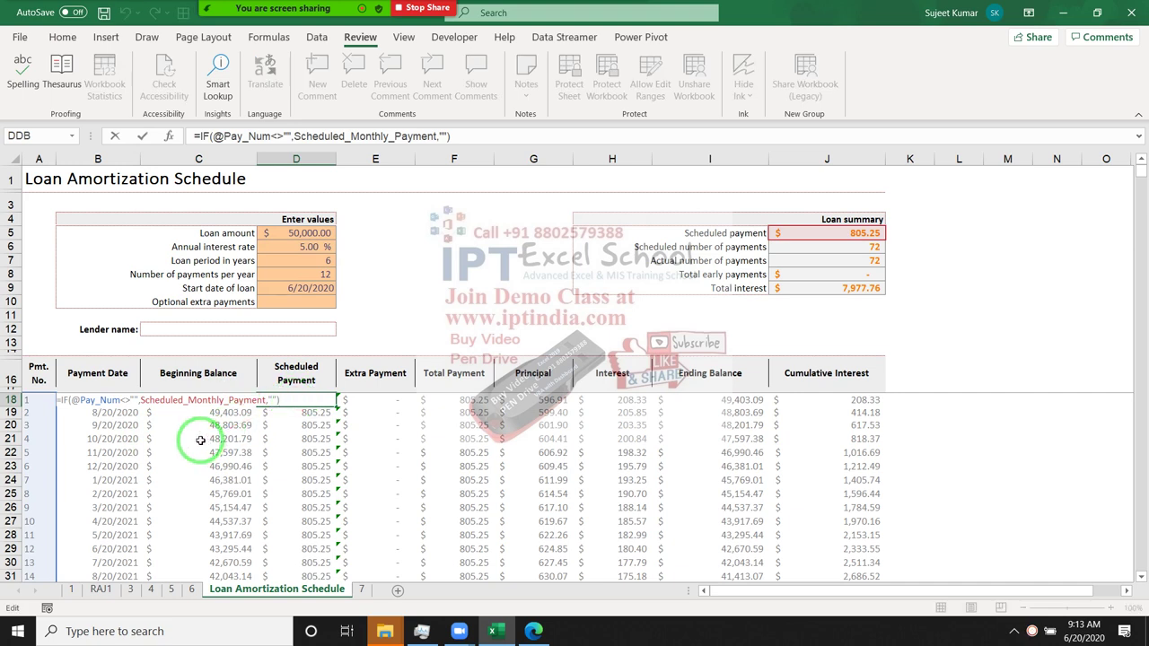
pyautogui.press('Escape')
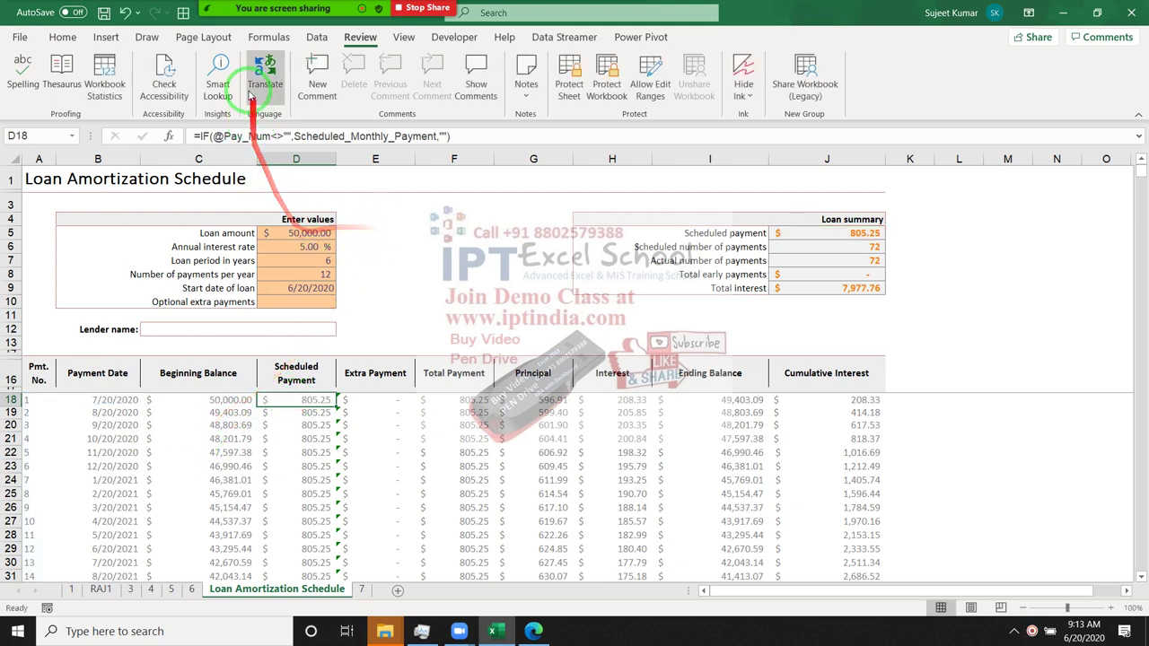
pyautogui.click(269, 37)
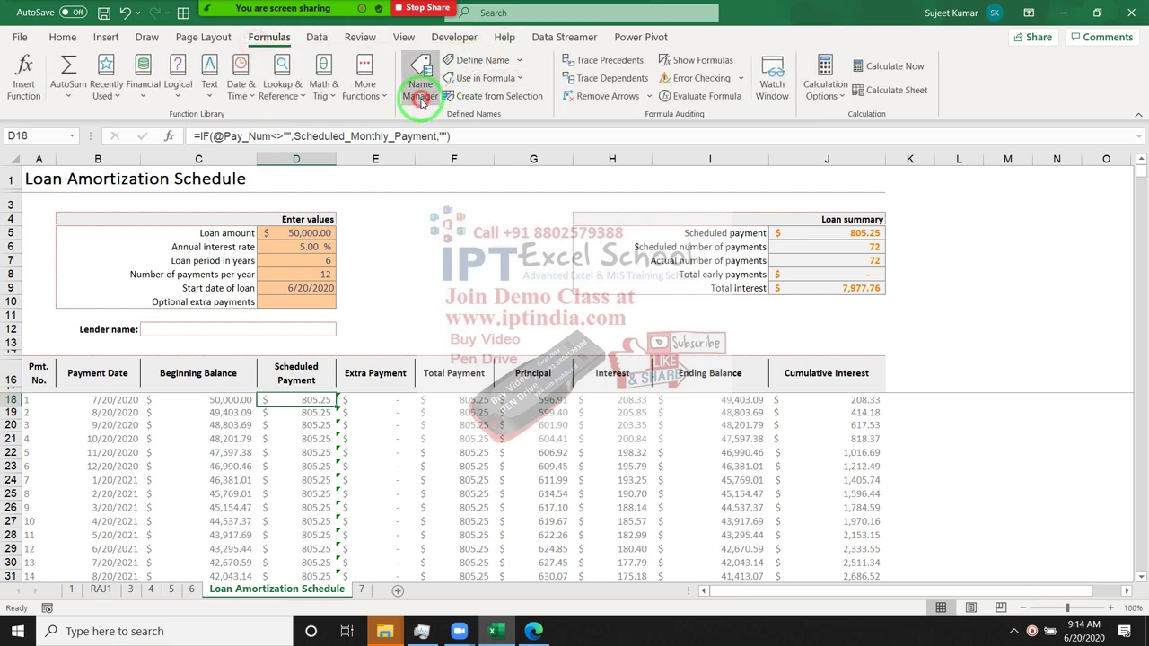
# - In Name Manager, review Cum_Int, Data, End_Bal, Extra_Pay, Full_Print, Header_Row, Int, Interest_Rate and Last_Row
pyautogui.click(421, 100)
pyautogui.press('Escape')
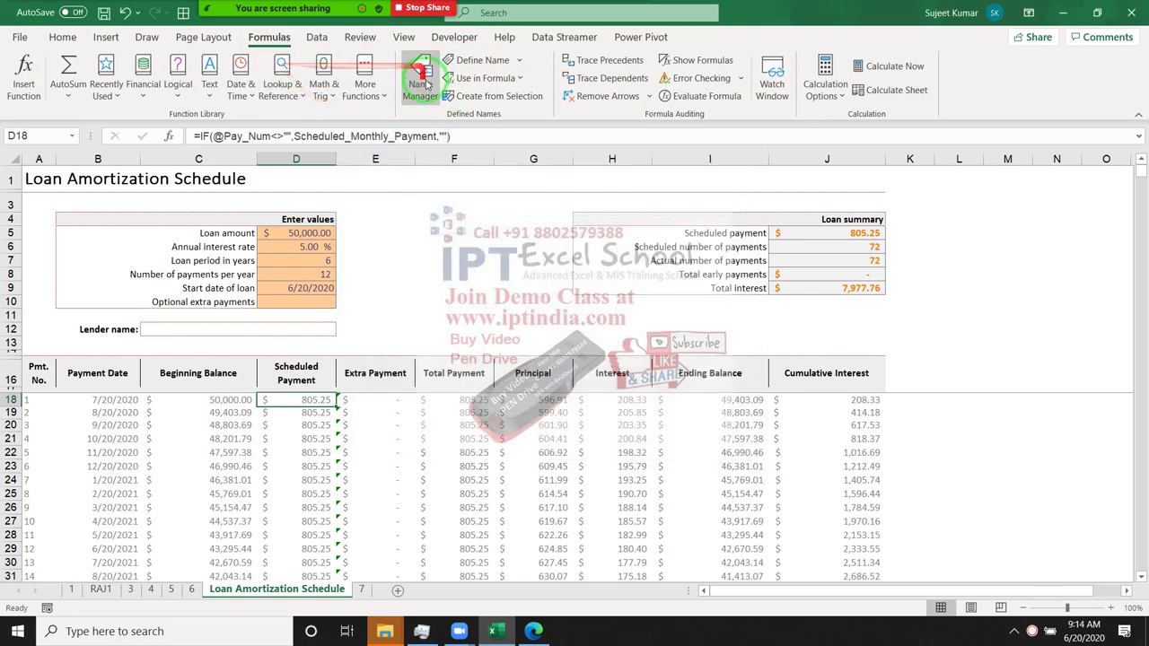
pyautogui.click(421, 86)
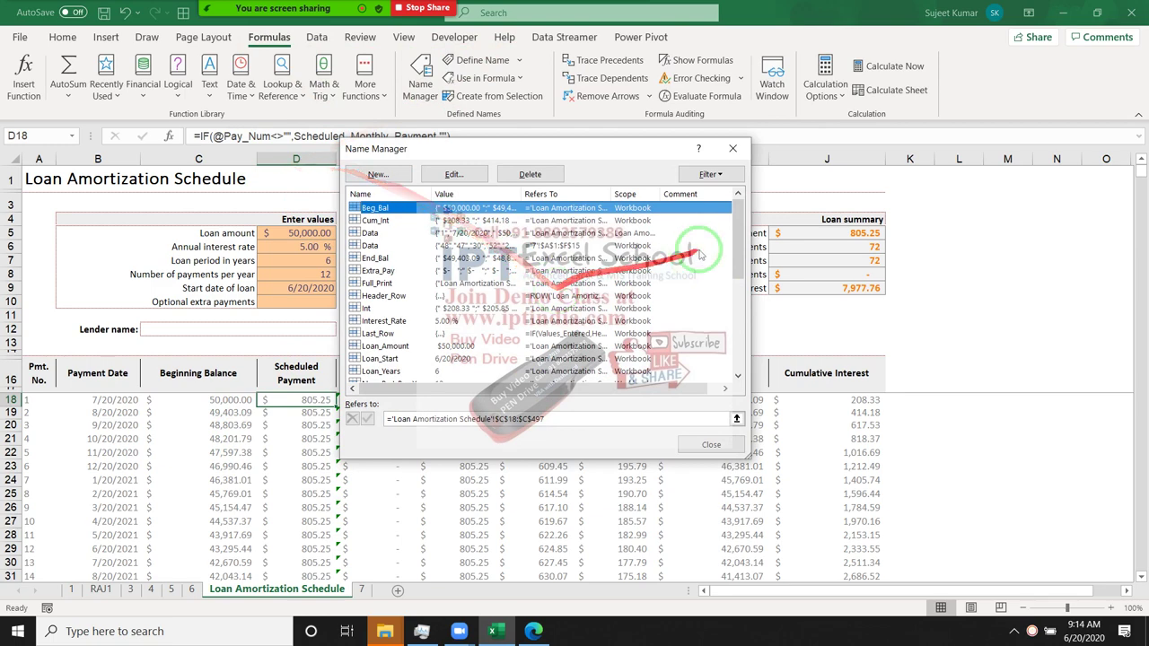
pyautogui.moveTo(736, 234)
pyautogui.mouseDown()
pyautogui.moveTo(738, 253)
pyautogui.moveTo(738, 214)
pyautogui.mouseUp()
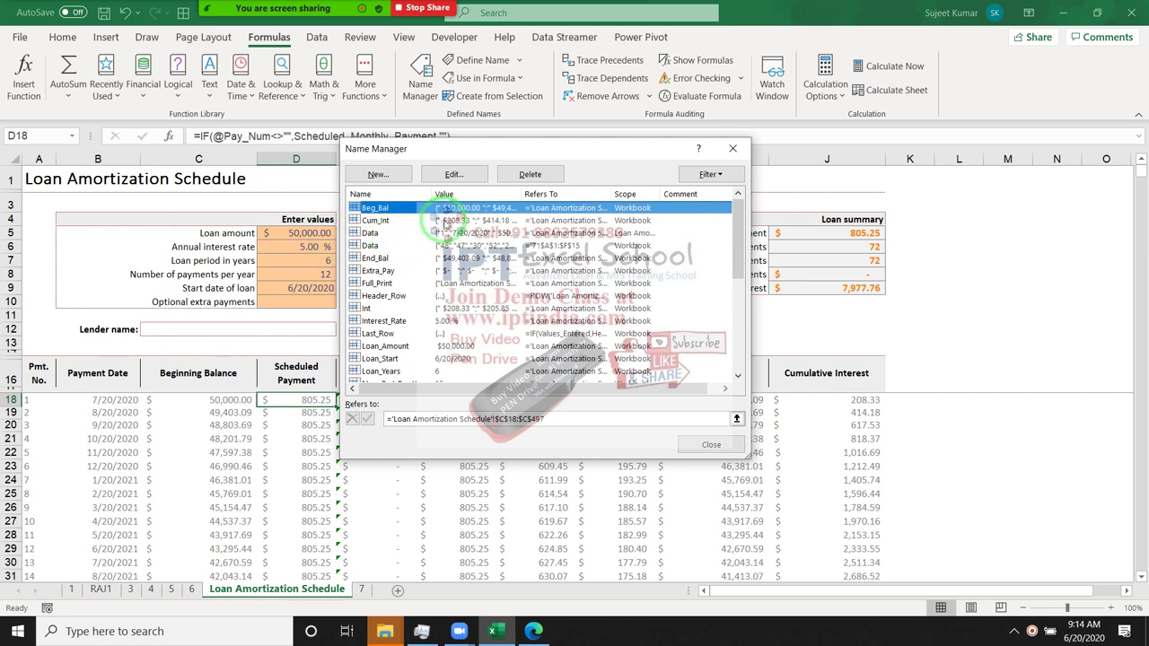
pyautogui.click(442, 220)
pyautogui.click(449, 246)
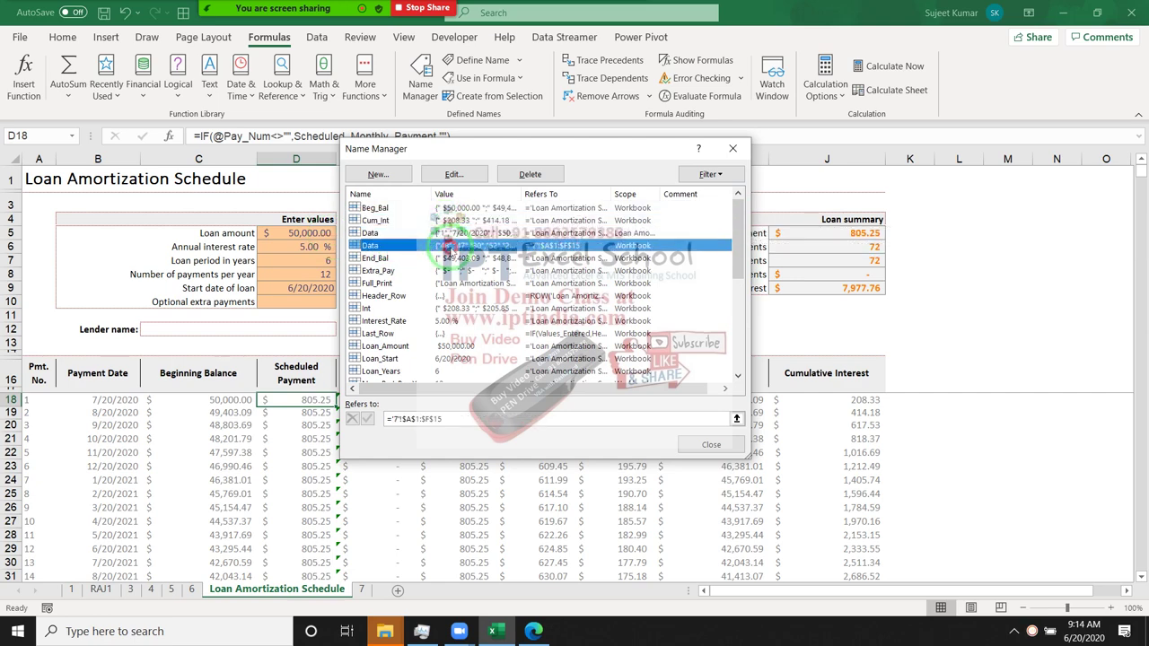
pyautogui.click(454, 258)
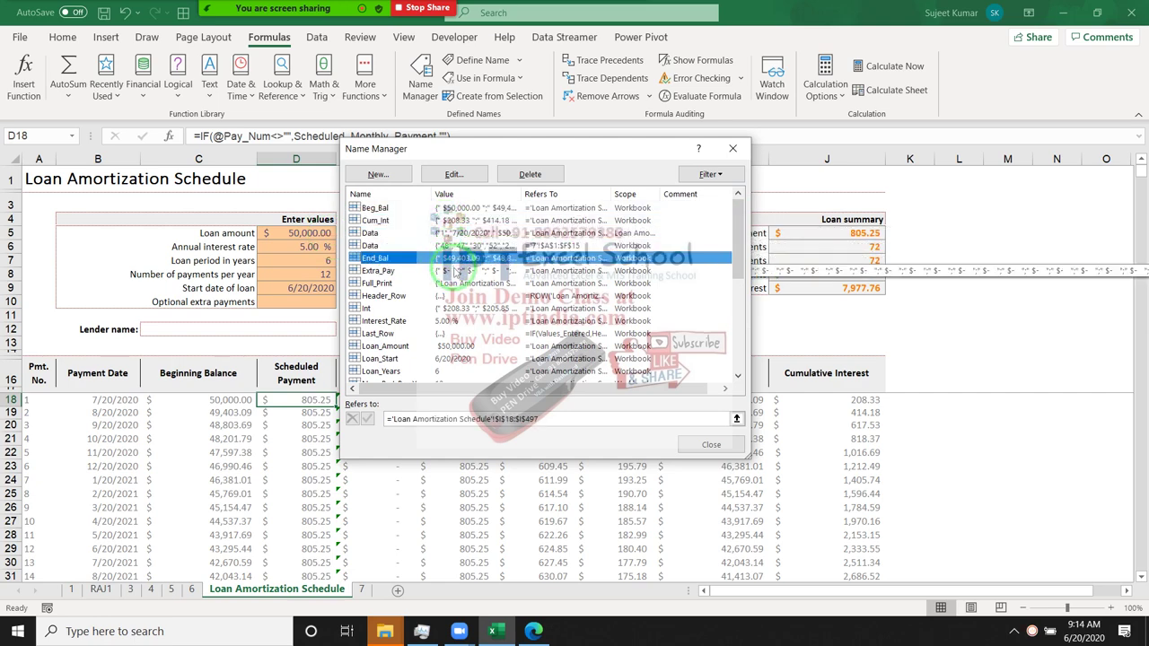
pyautogui.click(455, 270)
pyautogui.click(454, 284)
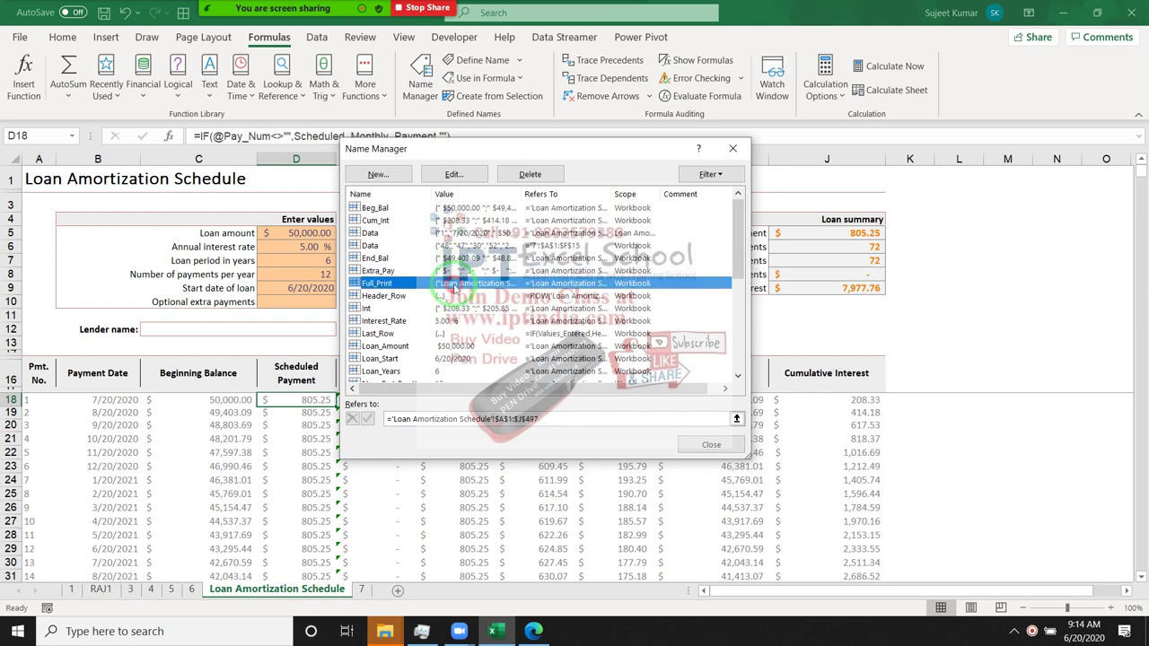
pyautogui.click(456, 297)
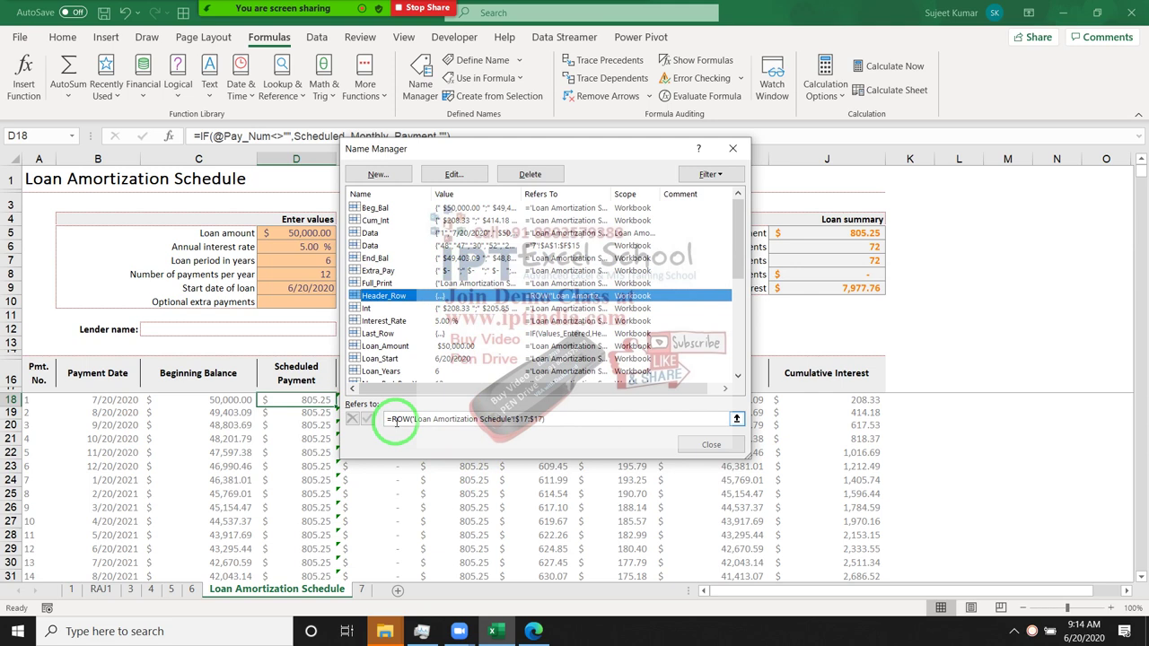
pyautogui.click(458, 309)
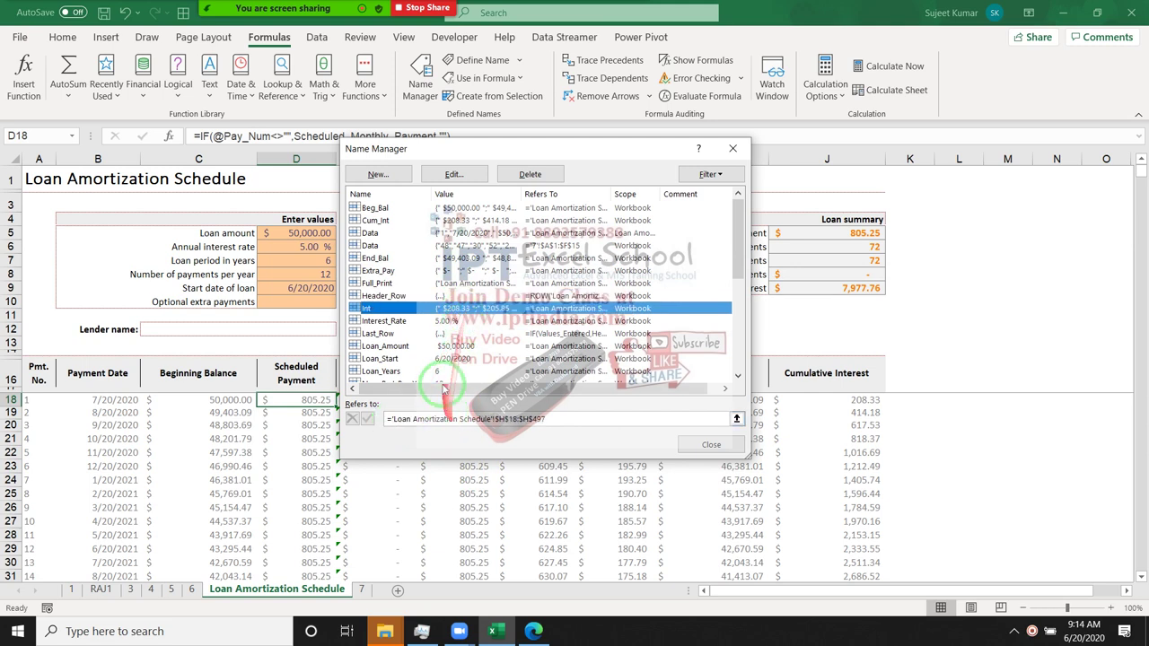
pyautogui.click(451, 321)
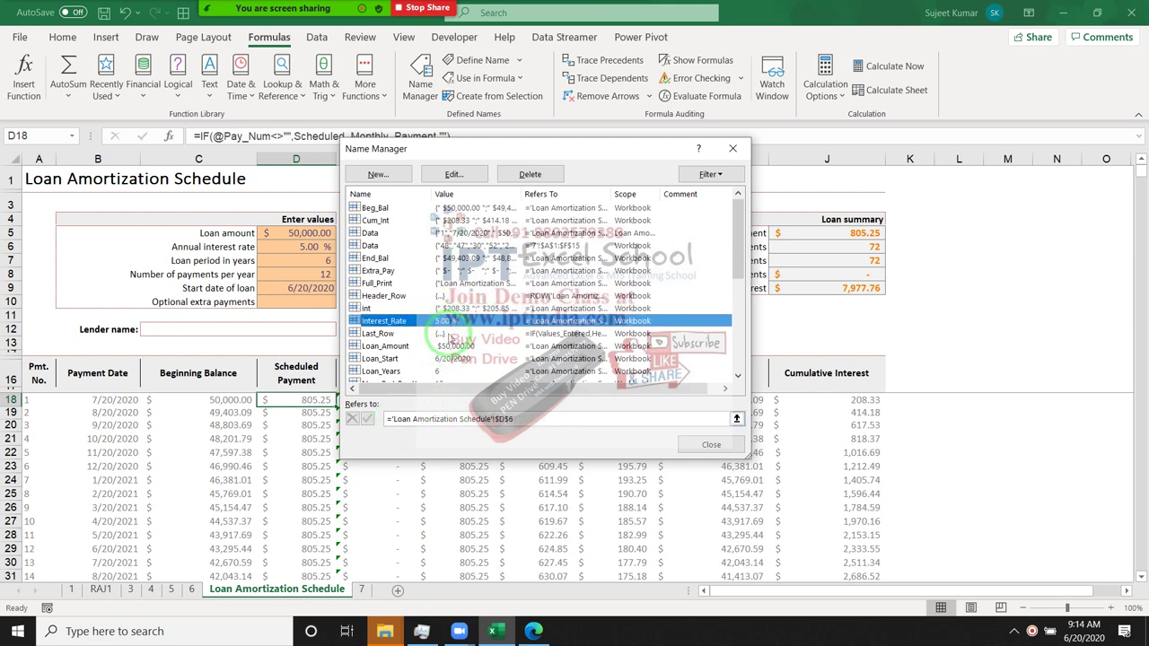
pyautogui.click(452, 334)
pyautogui.click(393, 421)
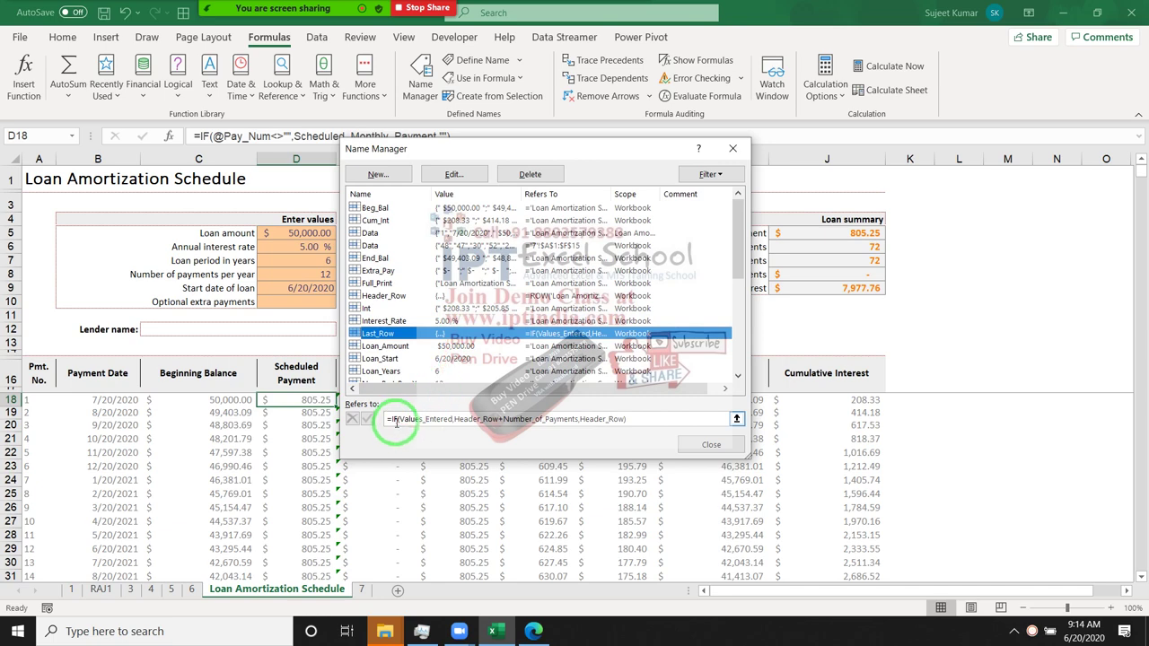
# - Check the Loan_Amount, Loan_Years, Num_Pmt_Per_Year and Number_of_Payments definitions, then close Name Manager
pyautogui.click(447, 346)
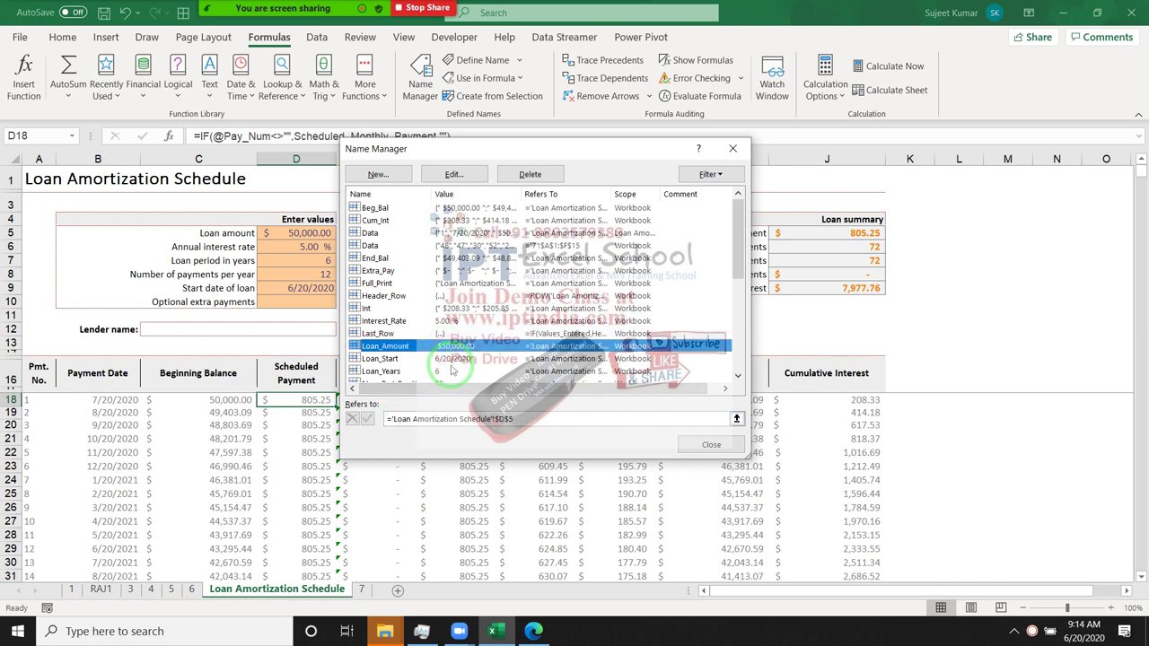
pyautogui.scroll(-2, 452, 362)
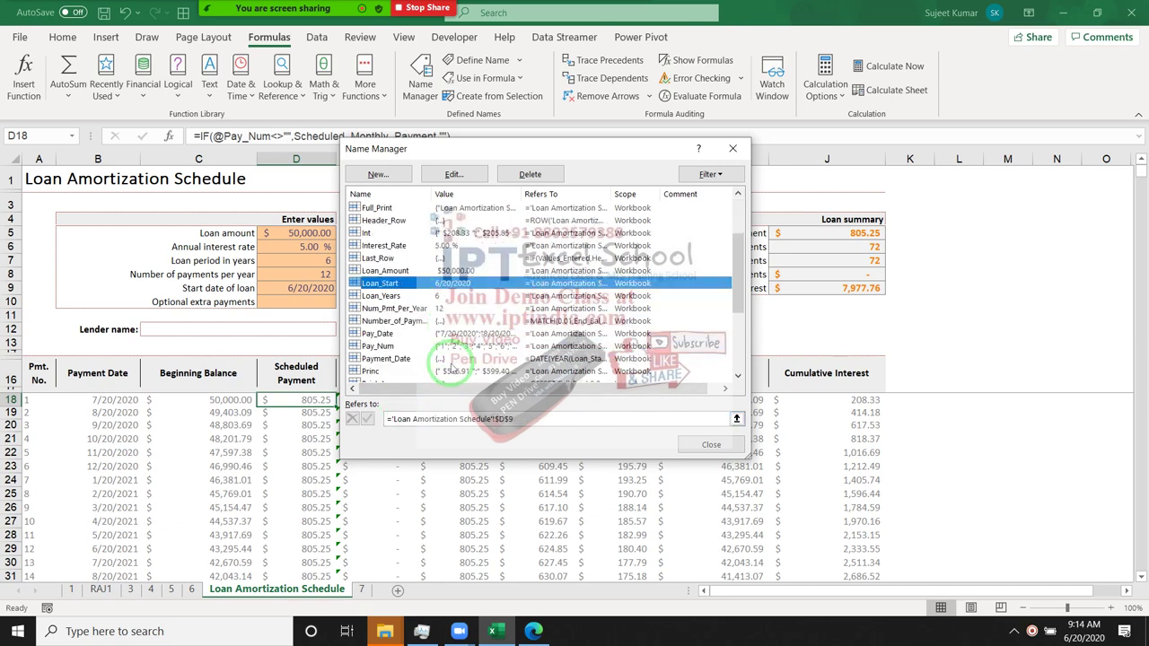
pyautogui.click(445, 297)
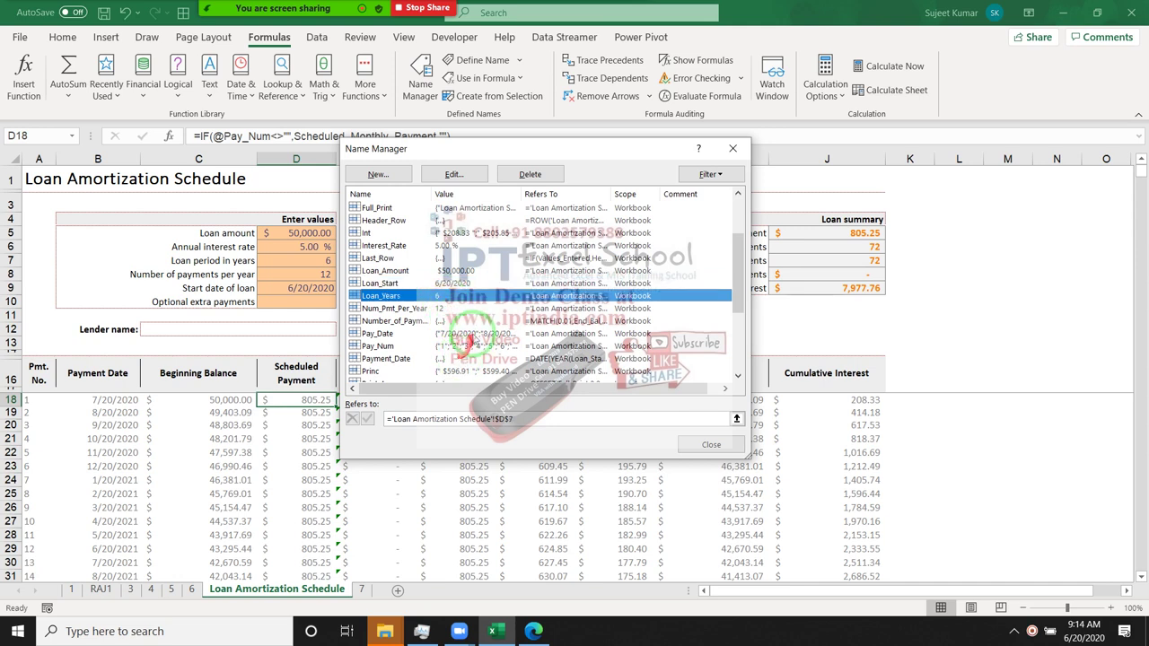
pyautogui.click(442, 308)
pyautogui.click(453, 322)
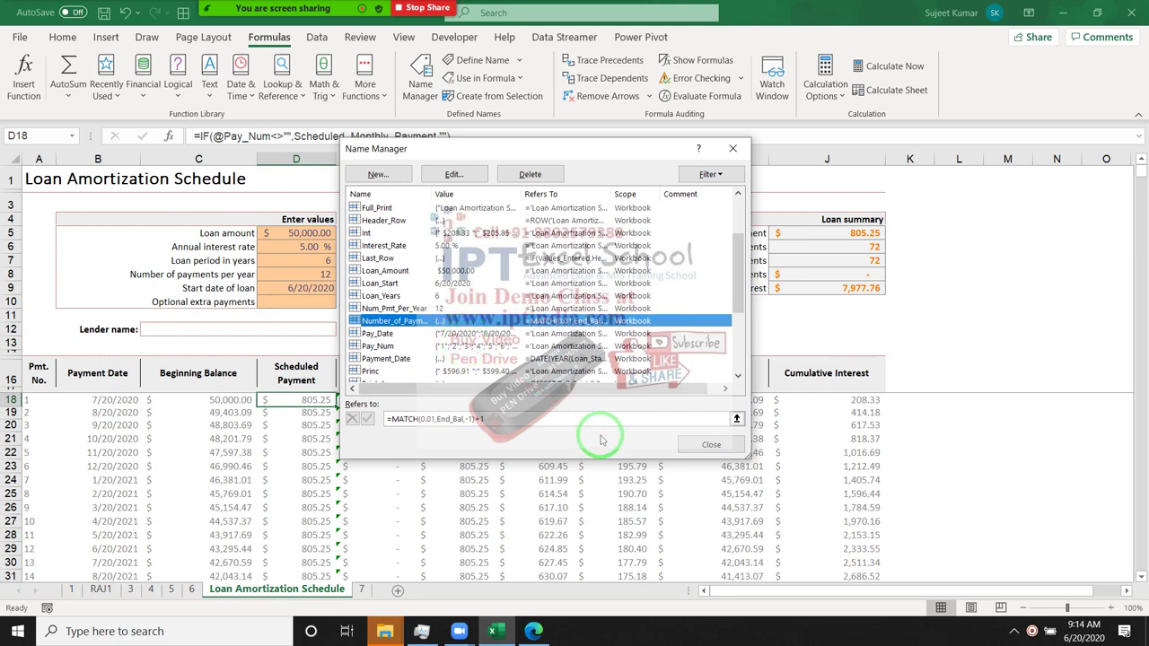
pyautogui.press('Escape')
# - Delete the Loan Amortization Schedule sheet and add a new blank sheet, Sheet9
pyautogui.scroll(-8, 416, 479)
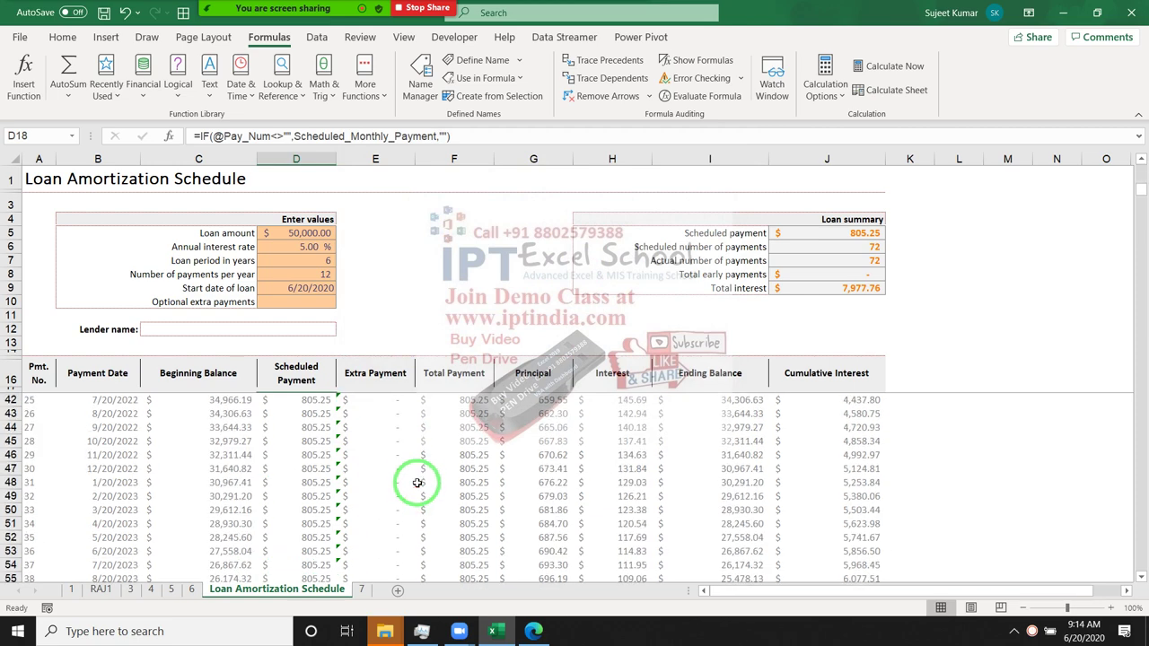
pyautogui.scroll(-4, 417, 483)
pyautogui.scroll(-3, 418, 483)
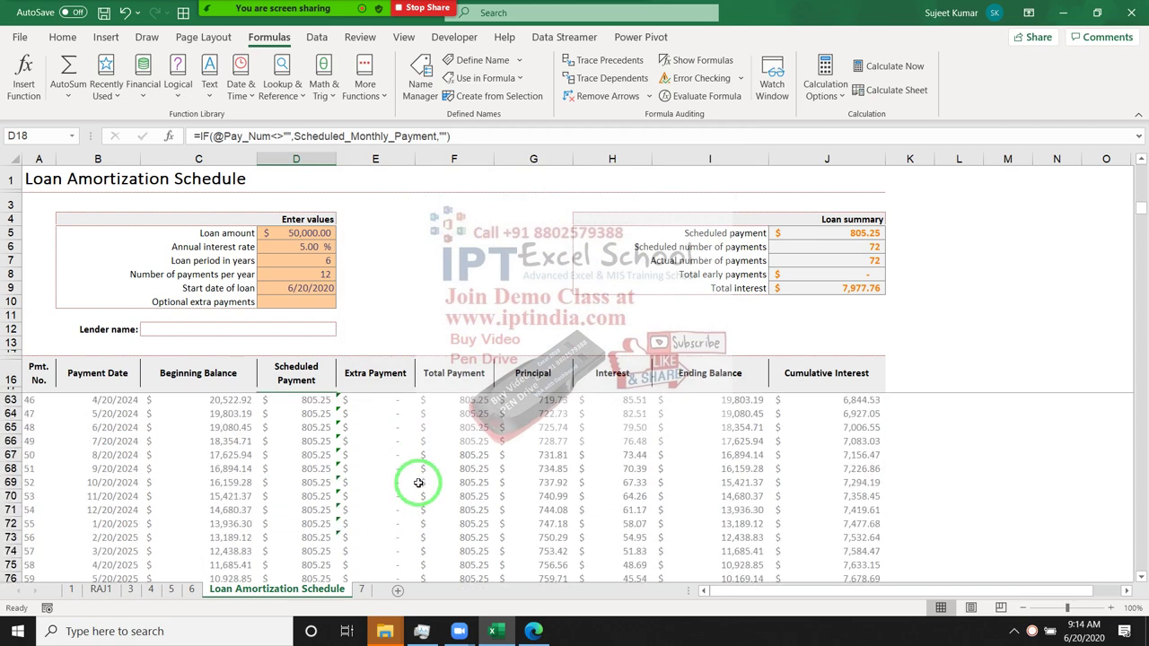
pyautogui.scroll(-8, 418, 483)
pyautogui.scroll(-6, 419, 483)
pyautogui.scroll(-7, 419, 484)
pyautogui.scroll(-7, 419, 485)
pyautogui.scroll(-7, 418, 485)
pyautogui.scroll(-7, 419, 484)
pyautogui.scroll(-7, 419, 485)
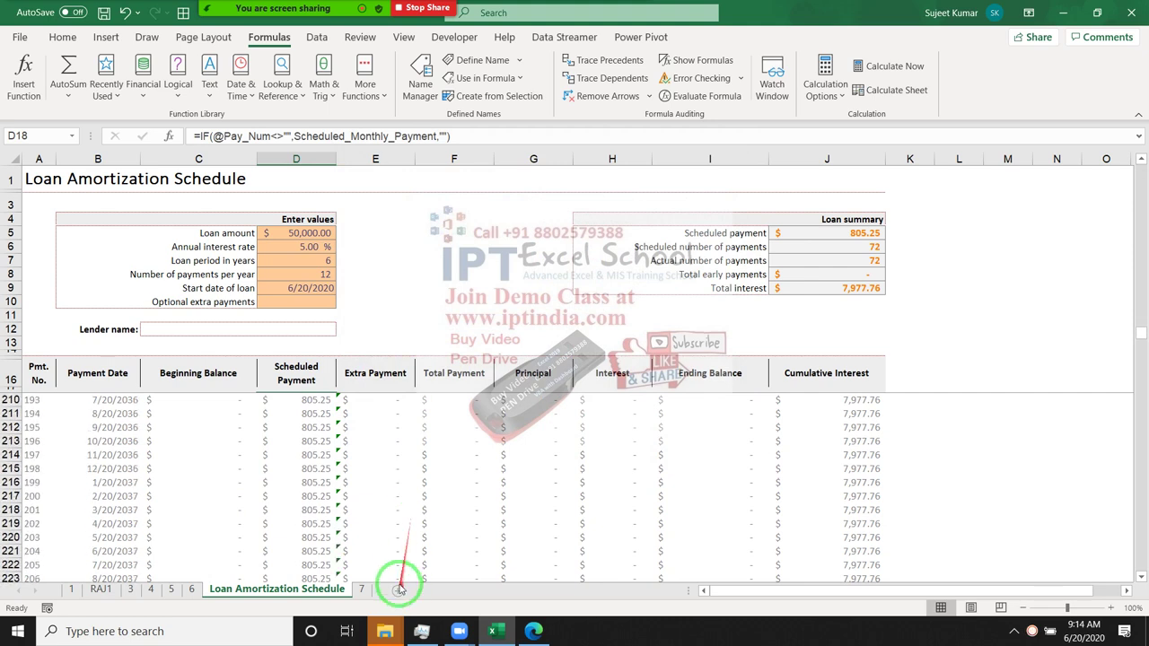
pyautogui.rightClick(316, 590)
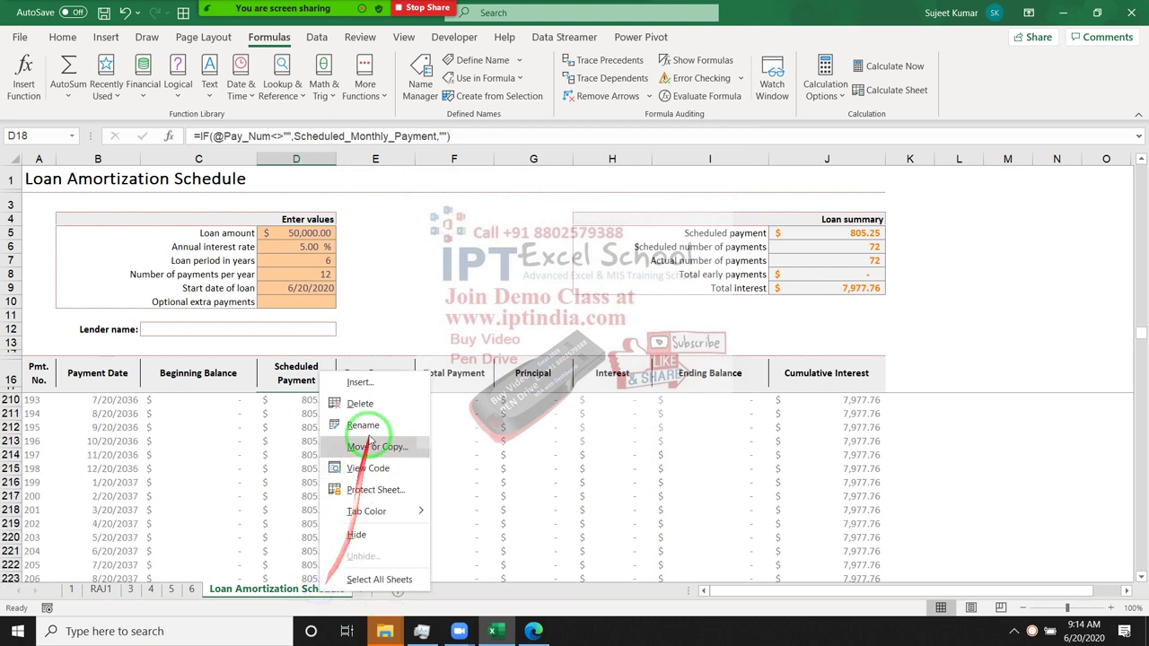
pyautogui.click(372, 403)
pyautogui.click(546, 359)
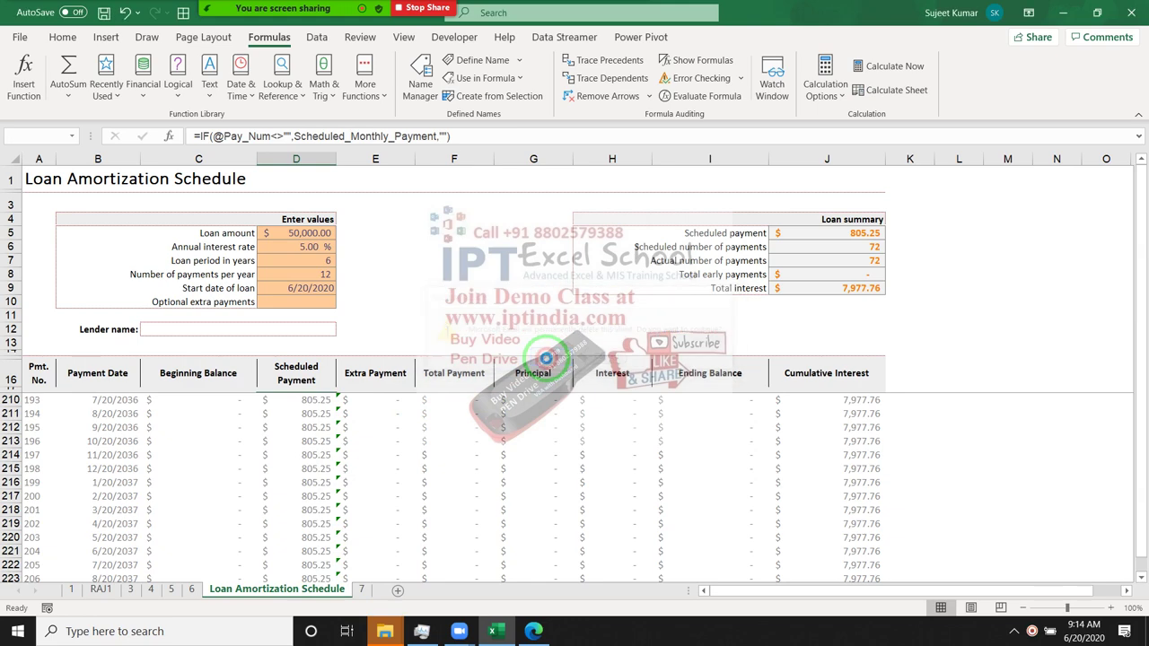
pyautogui.click(250, 589)
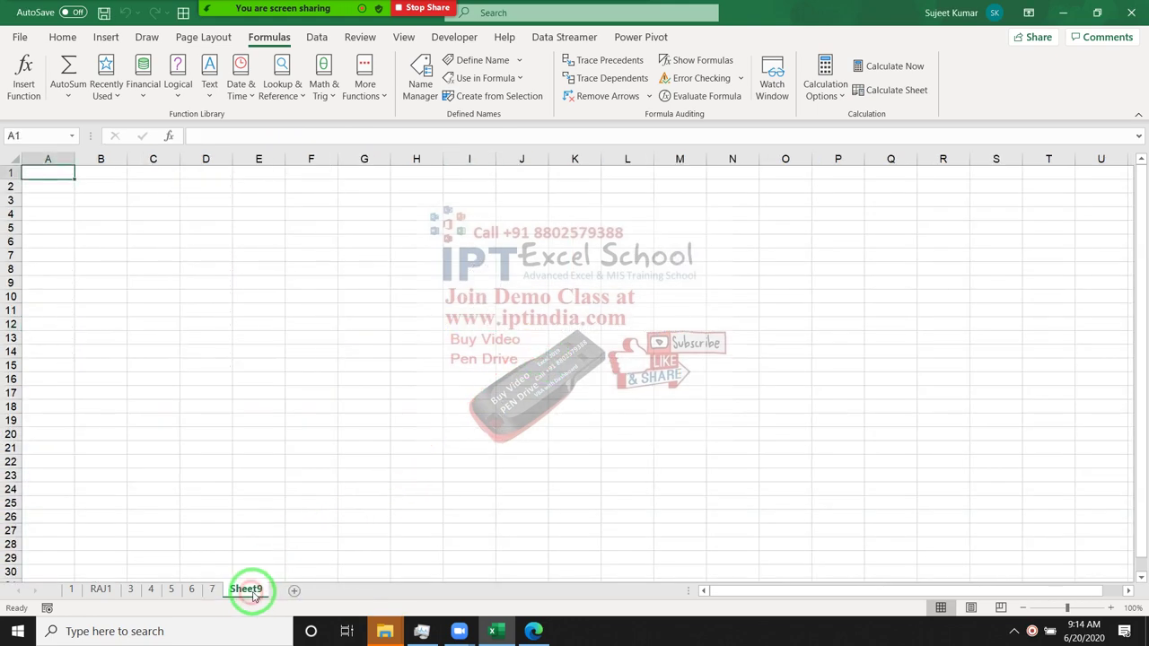
# - Return to sheet 7 and select column A to view its count and sum
pyautogui.click(212, 590)
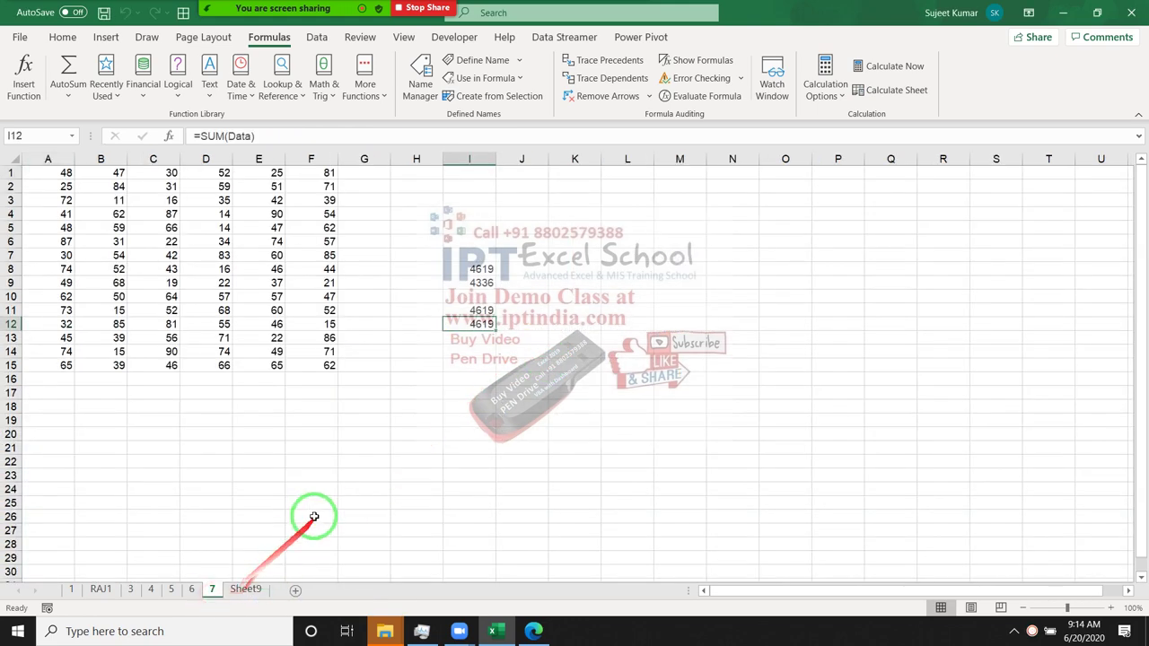
pyautogui.click(306, 476)
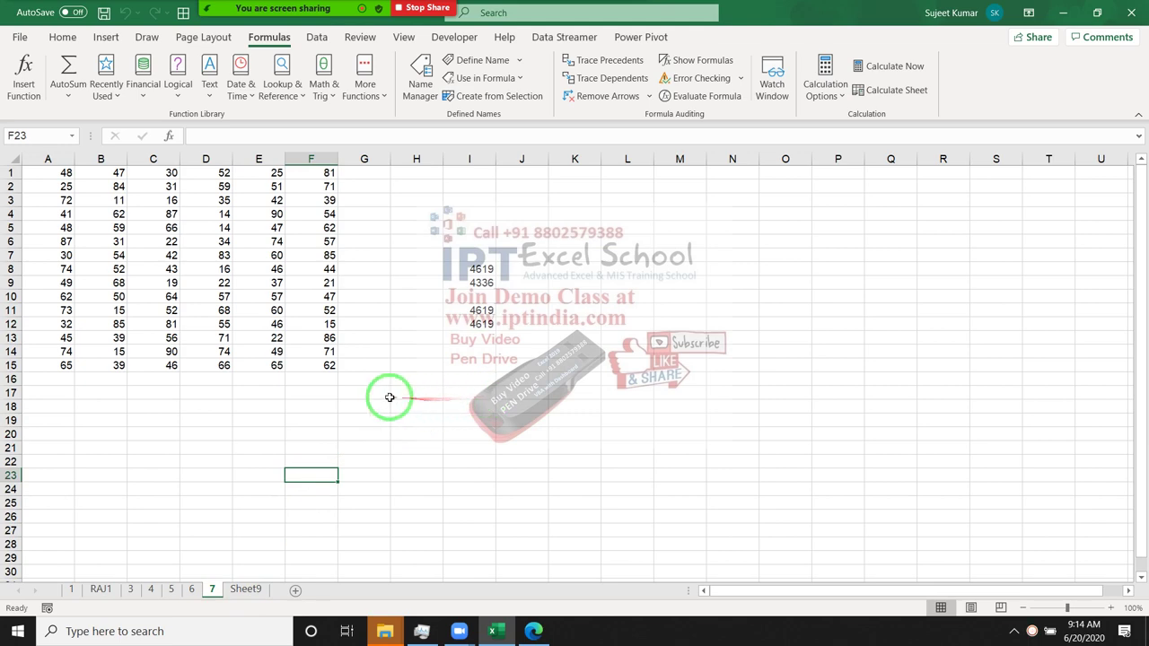
pyautogui.click(47, 158)
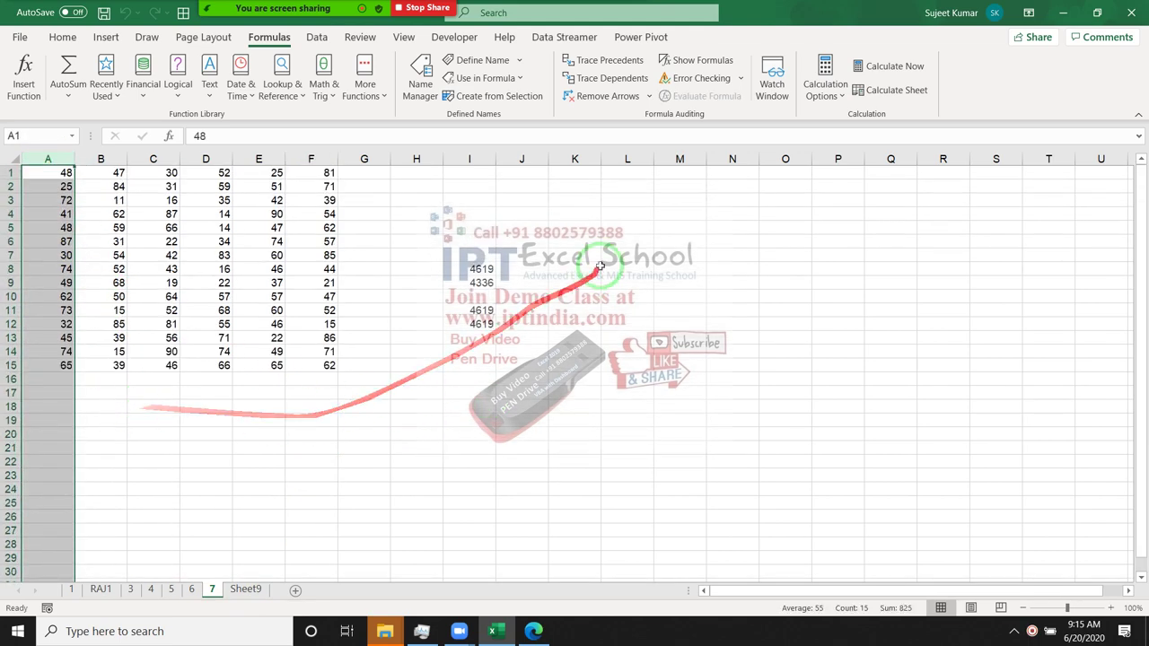
pyautogui.click(582, 171)
# - Add the headings Q1, Q2 and GR in K1:M1
pyautogui.write('Q1')
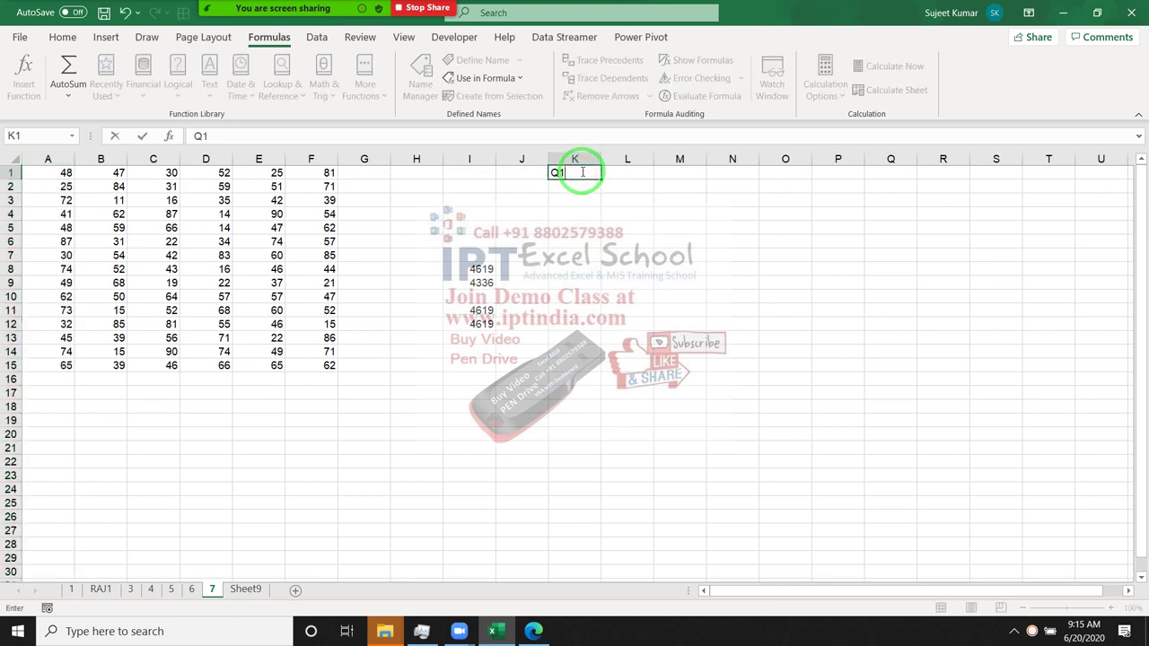
pyautogui.press('Tab')
pyautogui.write('Q')
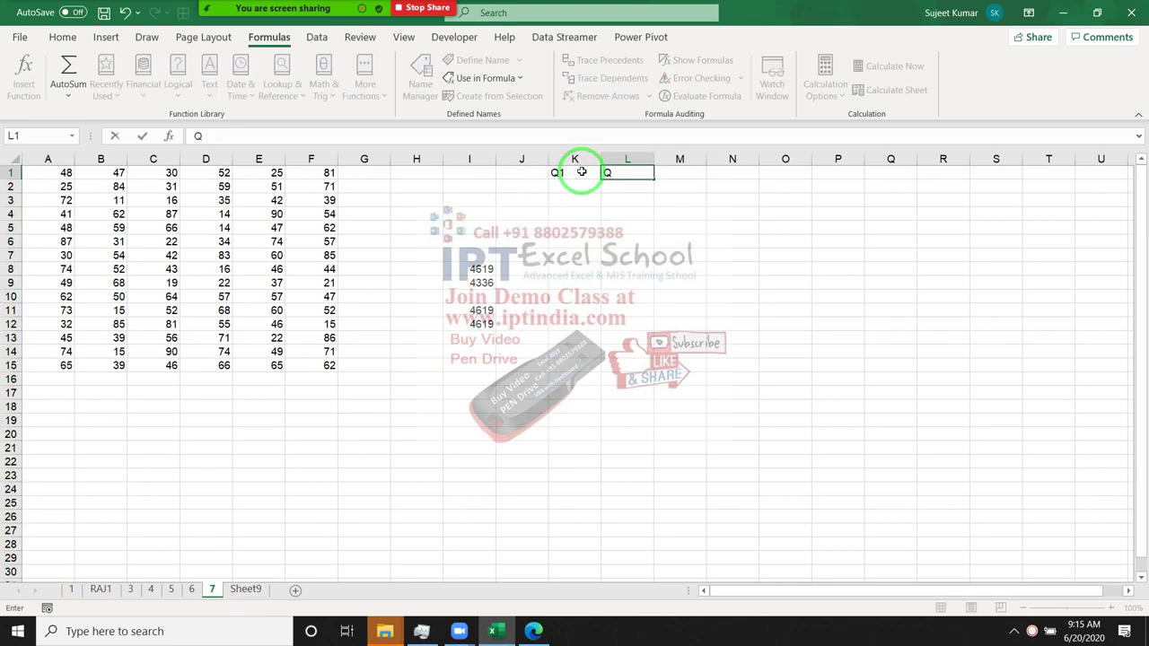
pyautogui.press('Tab')
pyautogui.write('GR')
pyautogui.press('Return')
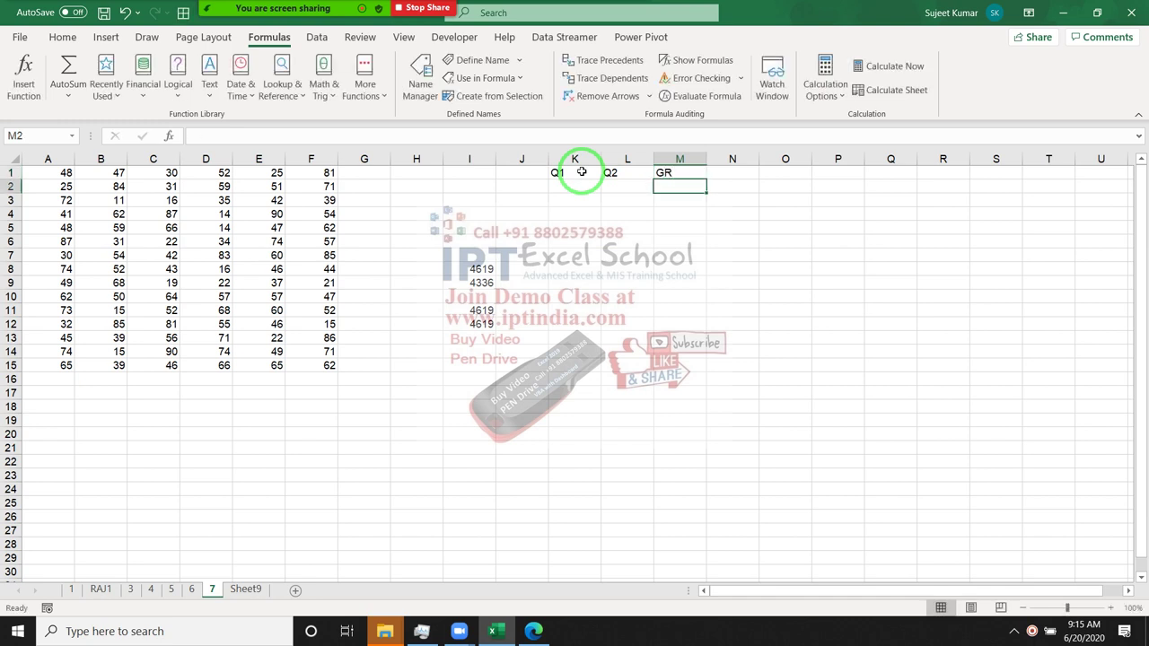
# - Enter the growth formula =(L2-K2)/K2 in M2
pyautogui.write('=(')
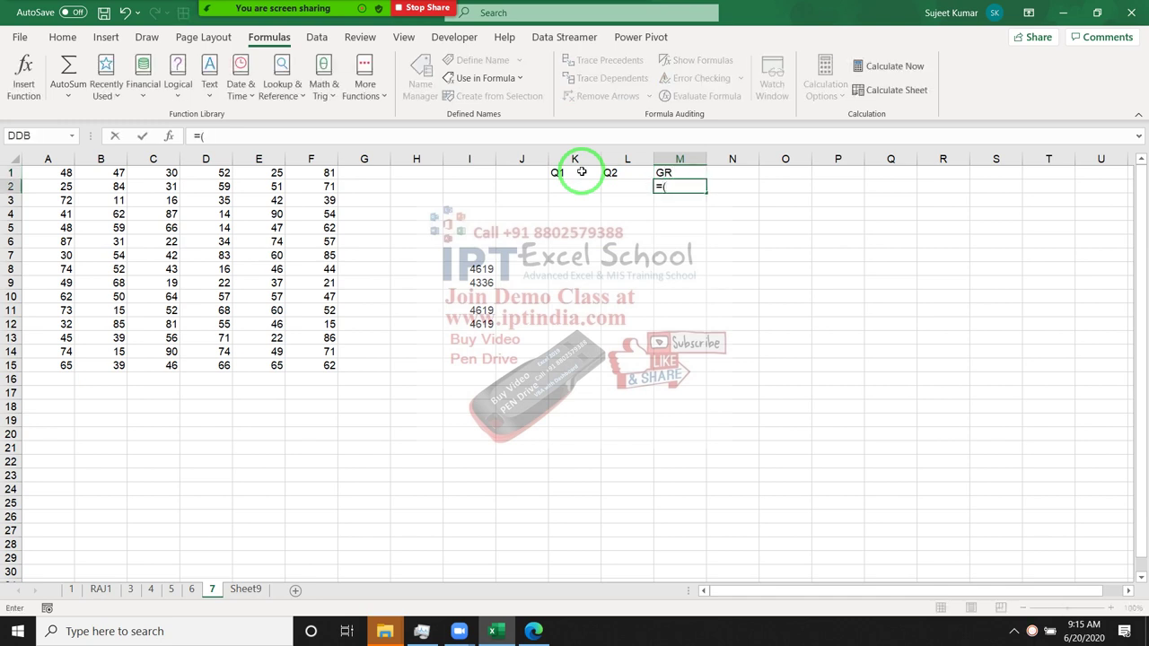
pyautogui.press('Left')
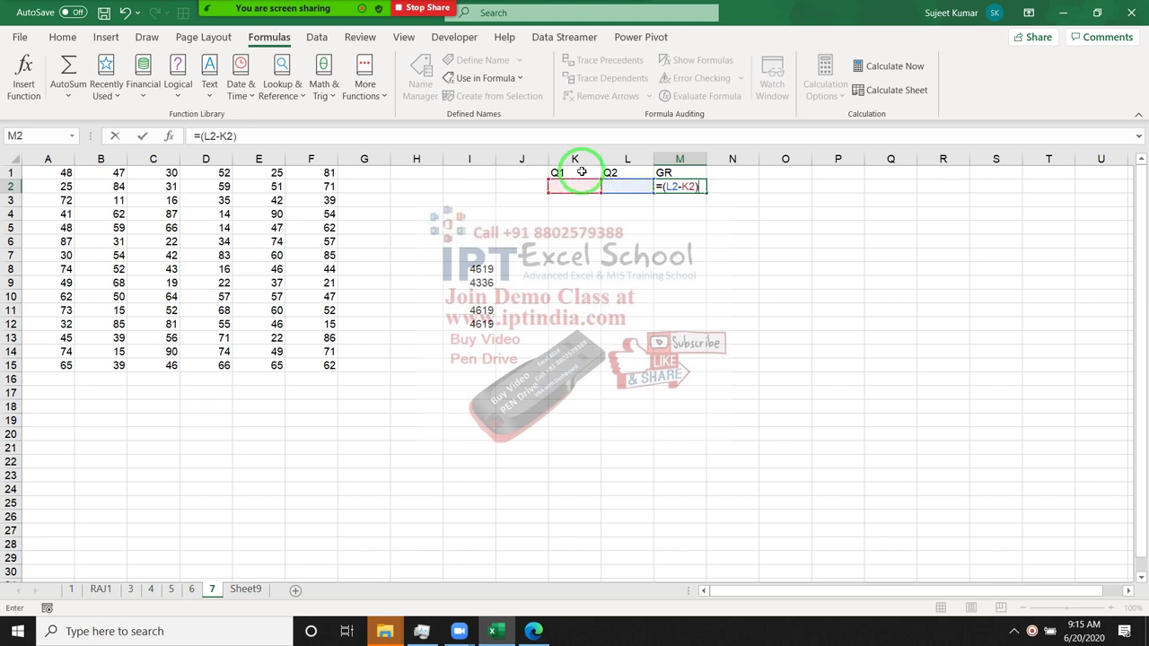
pyautogui.press('Left')
pyautogui.hotkey('ctrl', 'Return')
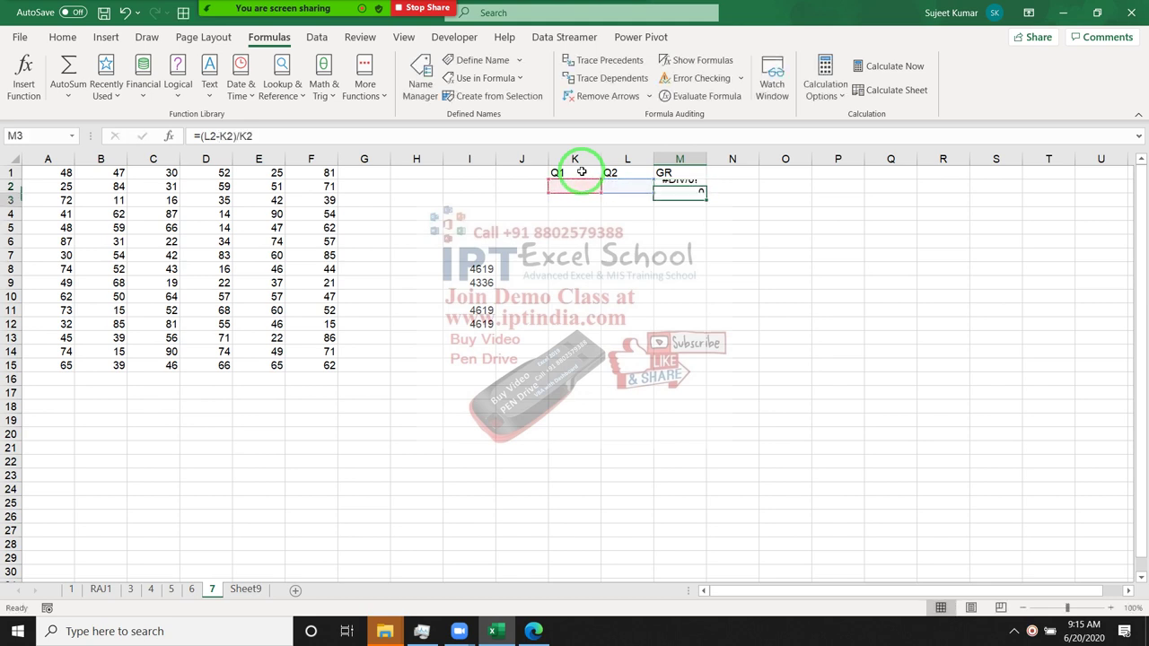
# - Enter 52 in K2 and 652 in L2, then select M2 showing 11.53846
pyautogui.click(589, 186)
pyautogui.write('2')
pyautogui.press('Tab')
pyautogui.write('65')
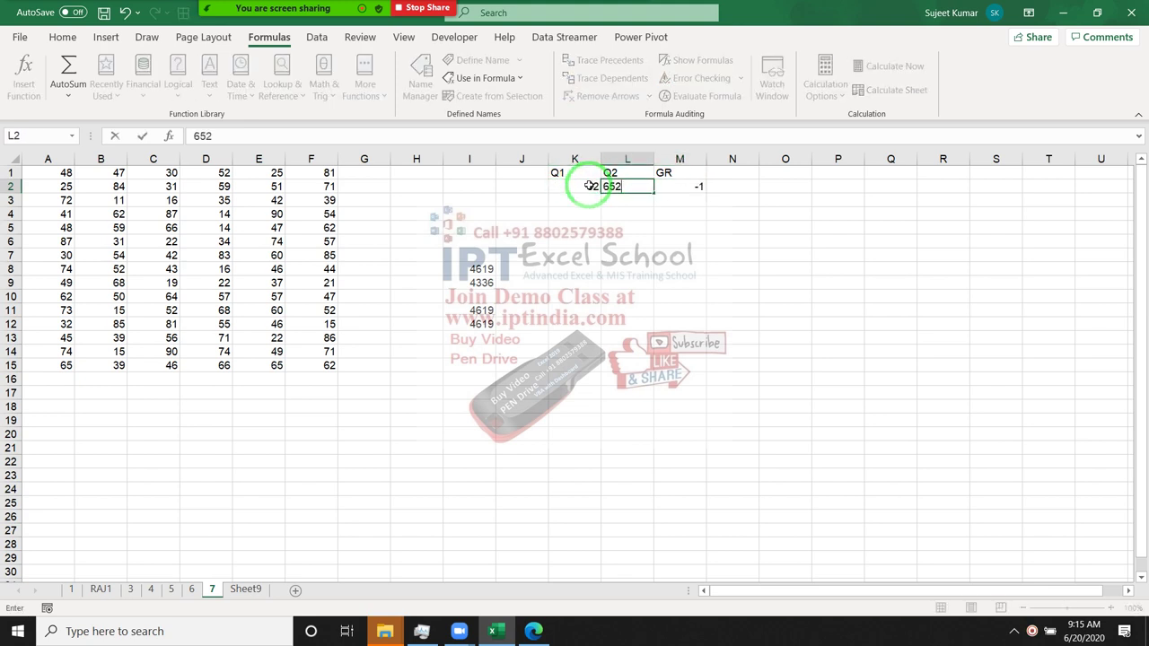
pyautogui.press('Return')
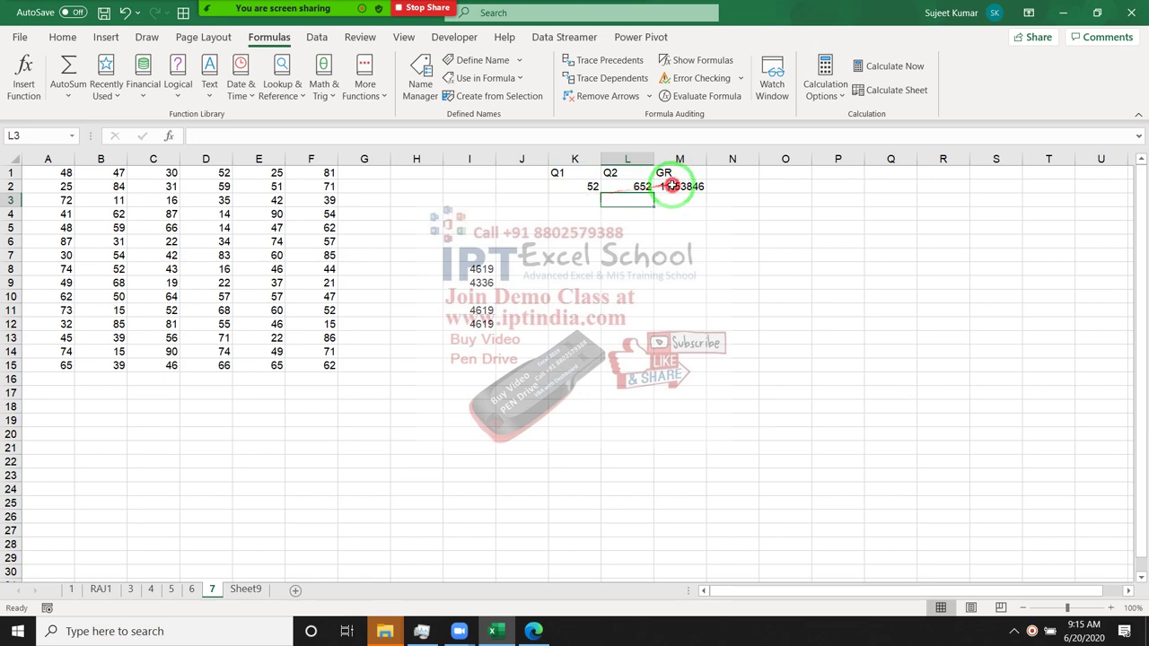
pyautogui.click(669, 186)
pyautogui.click(62, 37)
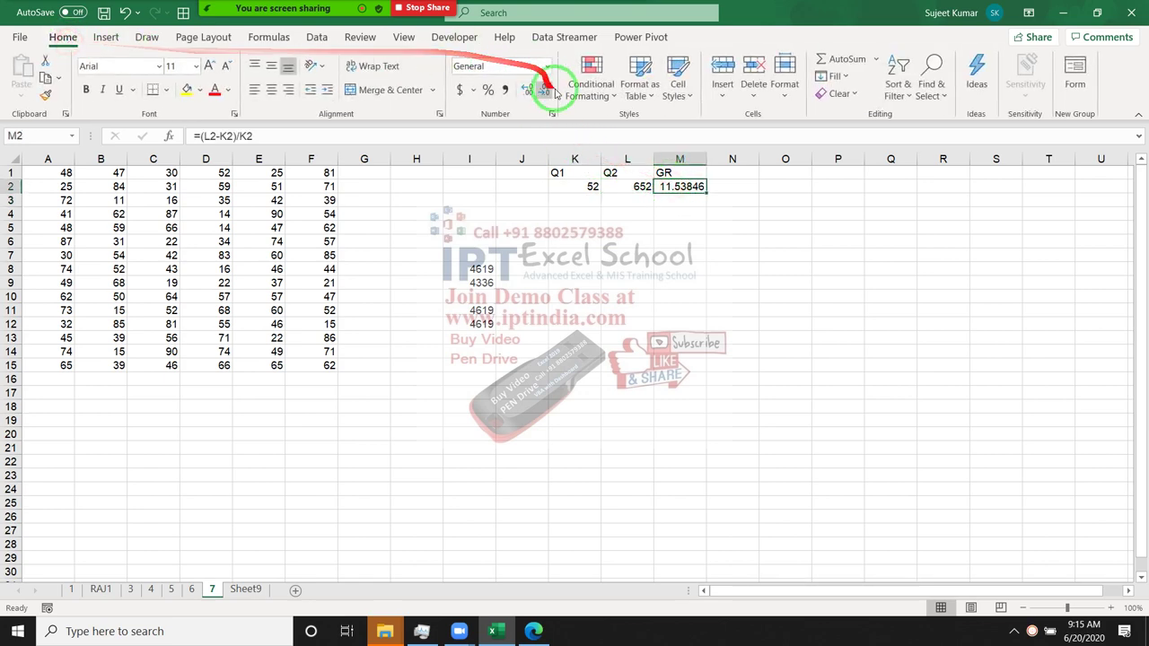
# - Format M2 as a percentage and change the Q2 value in L2 to 56
pyautogui.click(487, 90)
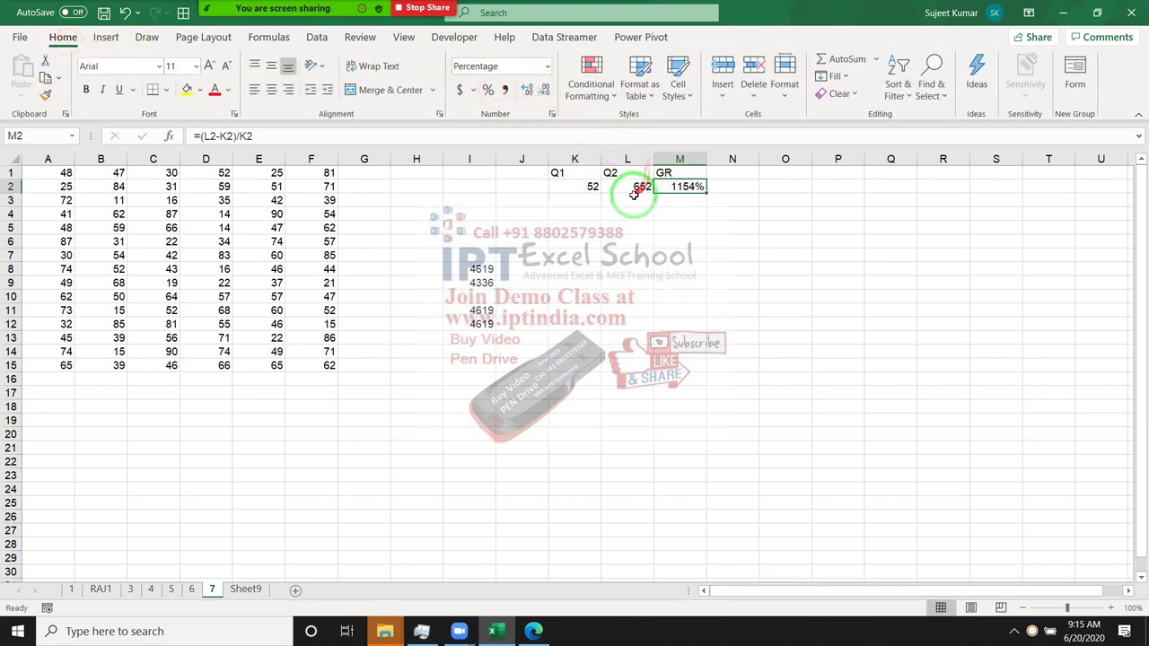
pyautogui.click(620, 187)
pyautogui.write('56')
pyautogui.press('Return')
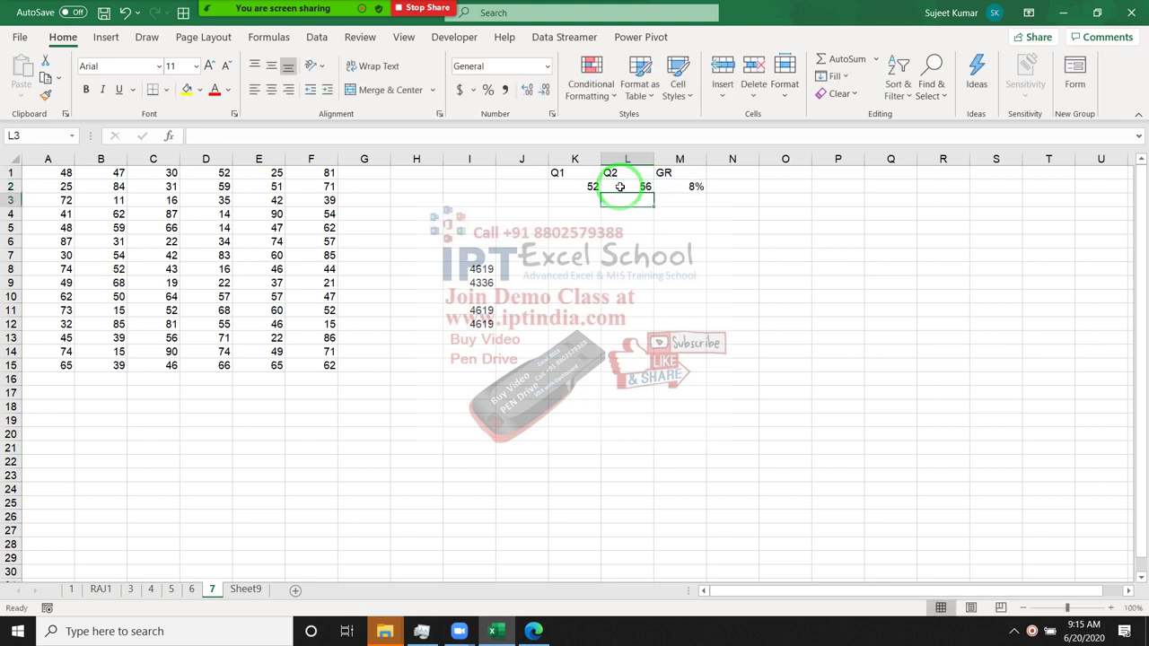
pyautogui.press('Right')
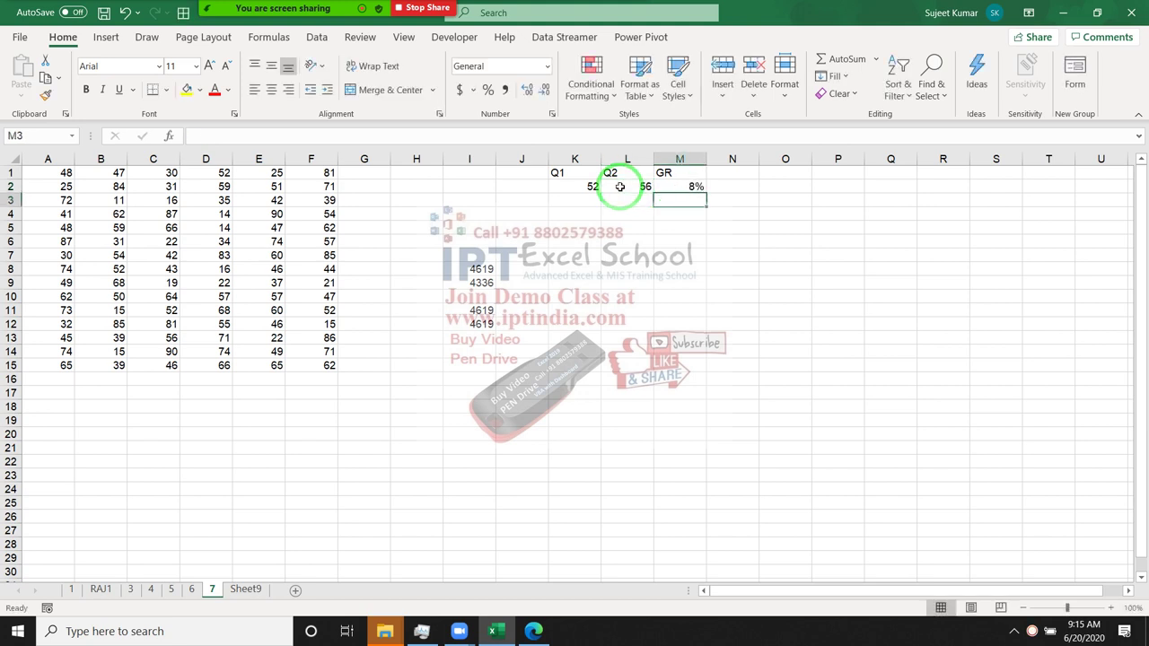
pyautogui.press('Up')
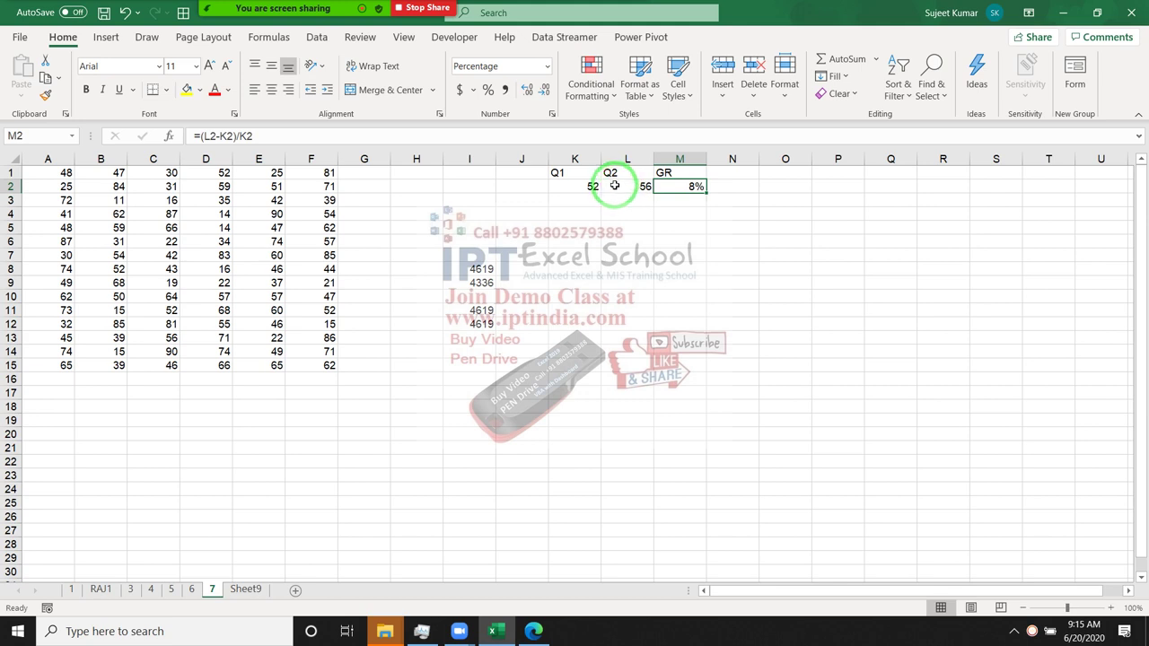
# - Inspect the M2 formula =(L2-K2)/K2 without changing it, then reselect M2
pyautogui.click(199, 134)
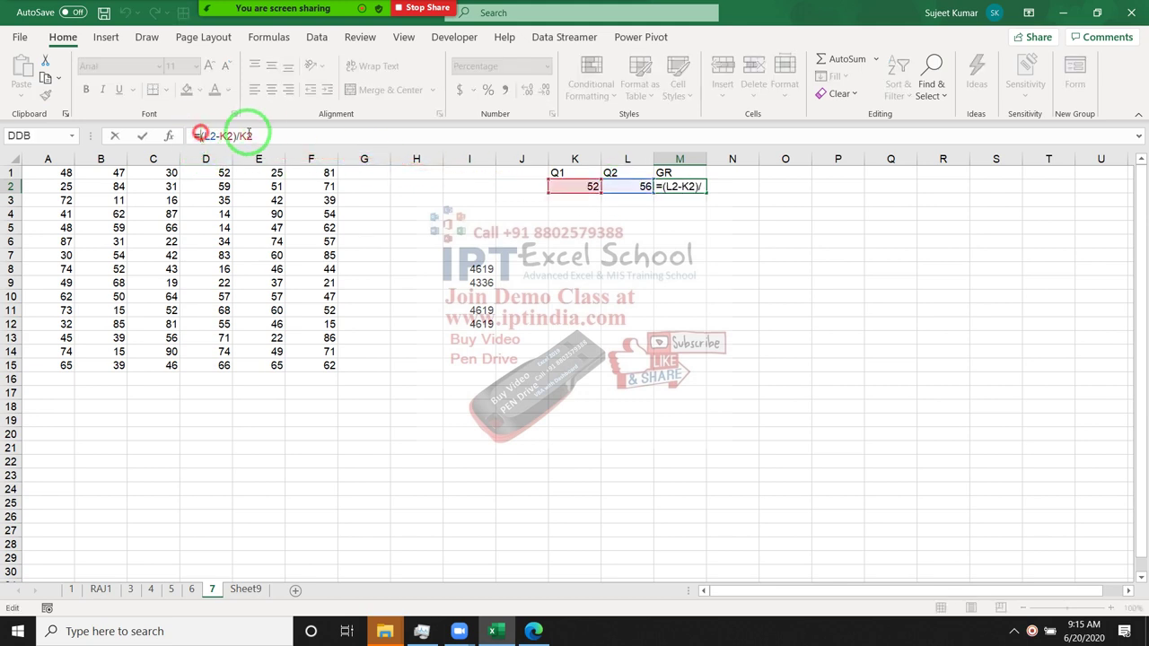
pyautogui.moveTo(254, 135); pyautogui.dragTo(149, 140)
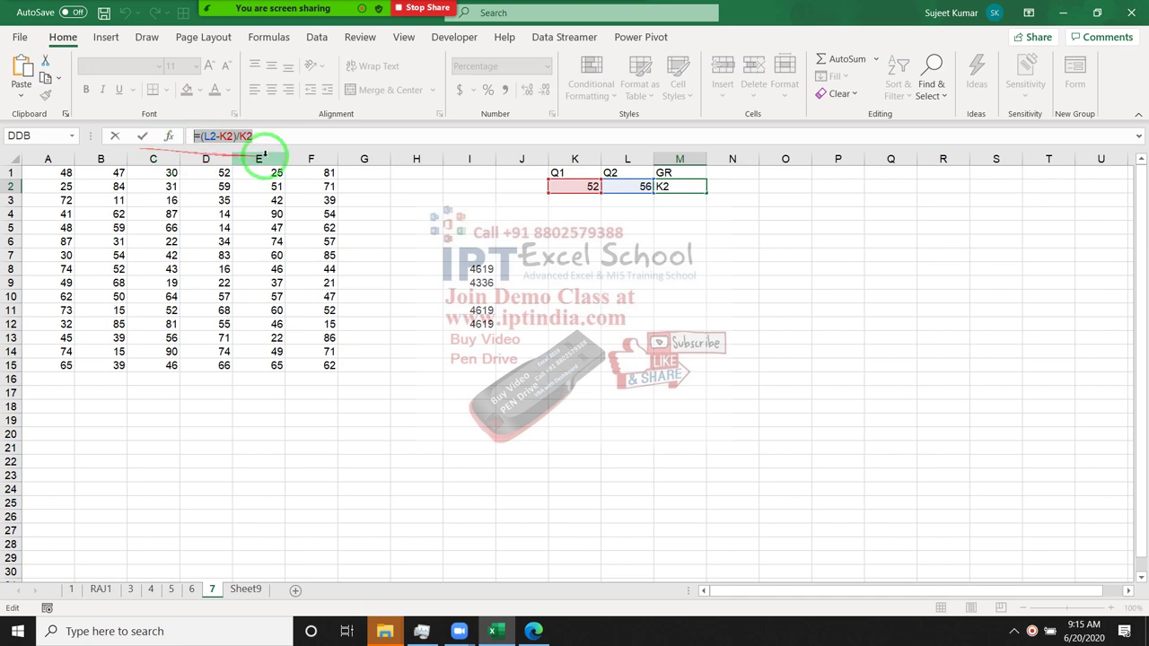
pyautogui.press('Escape')
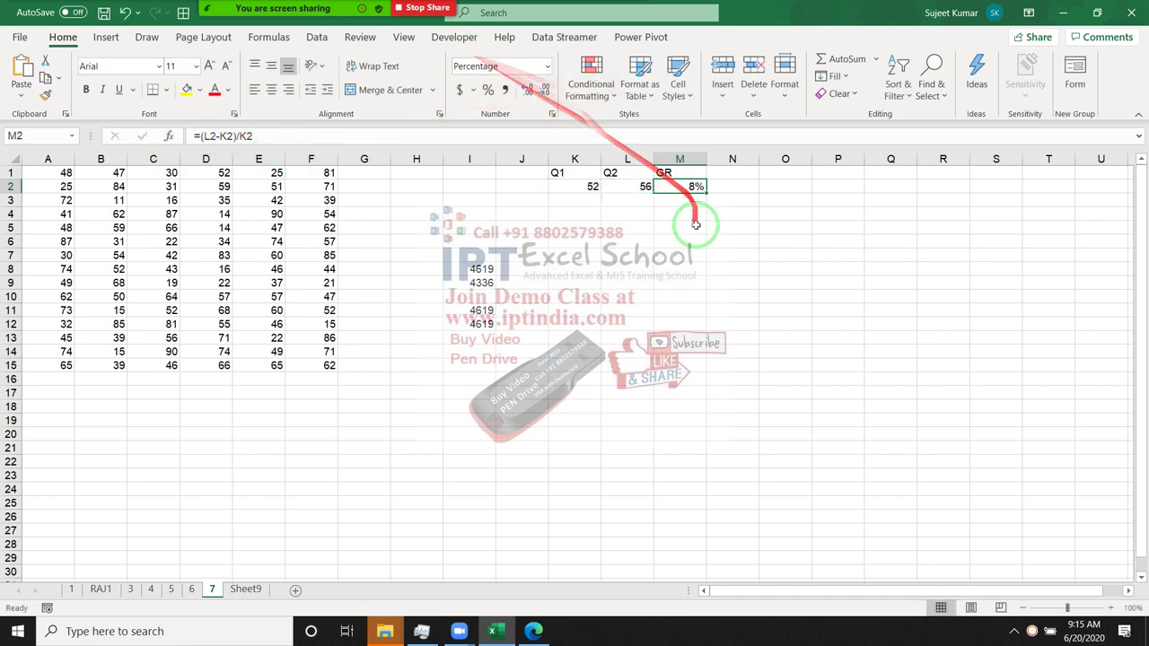
pyautogui.click(687, 239)
pyautogui.click(683, 186)
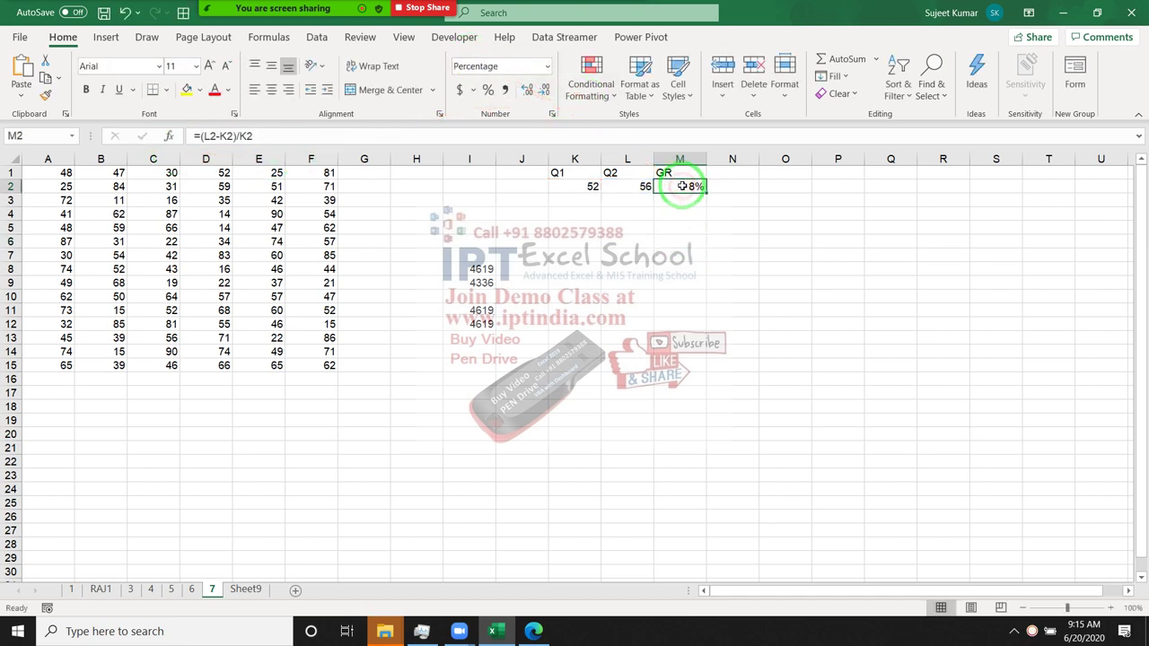
pyautogui.click(262, 38)
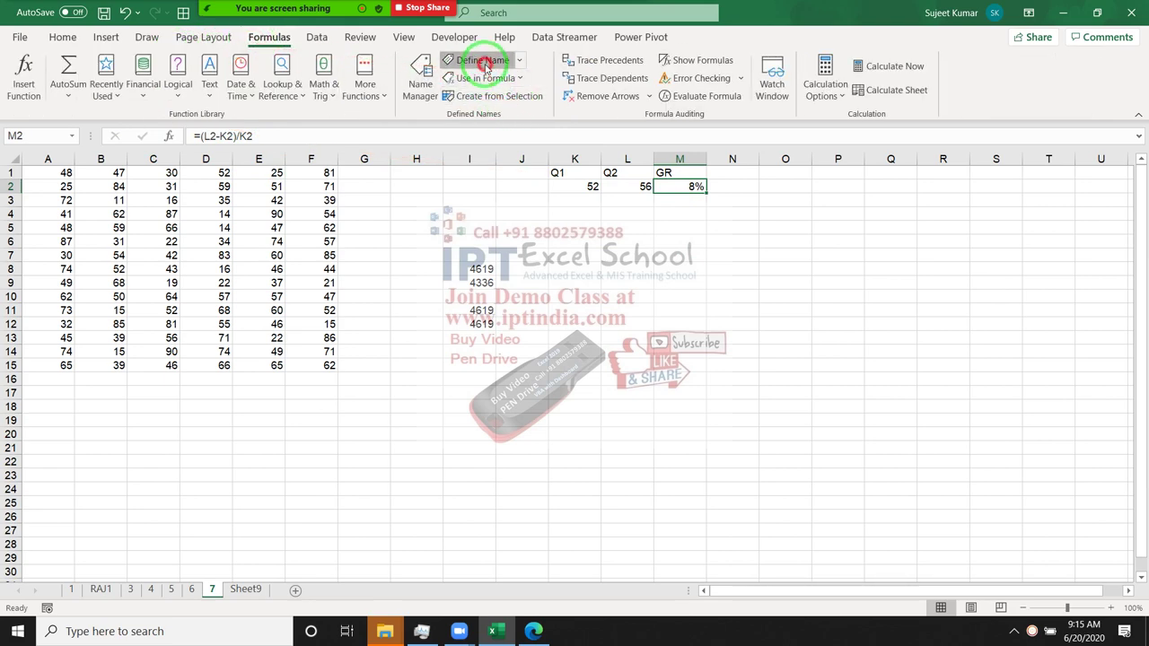
# - Define the workbook name GR referring to =(L2-K2)/K2 with relative references
pyautogui.click(484, 63)
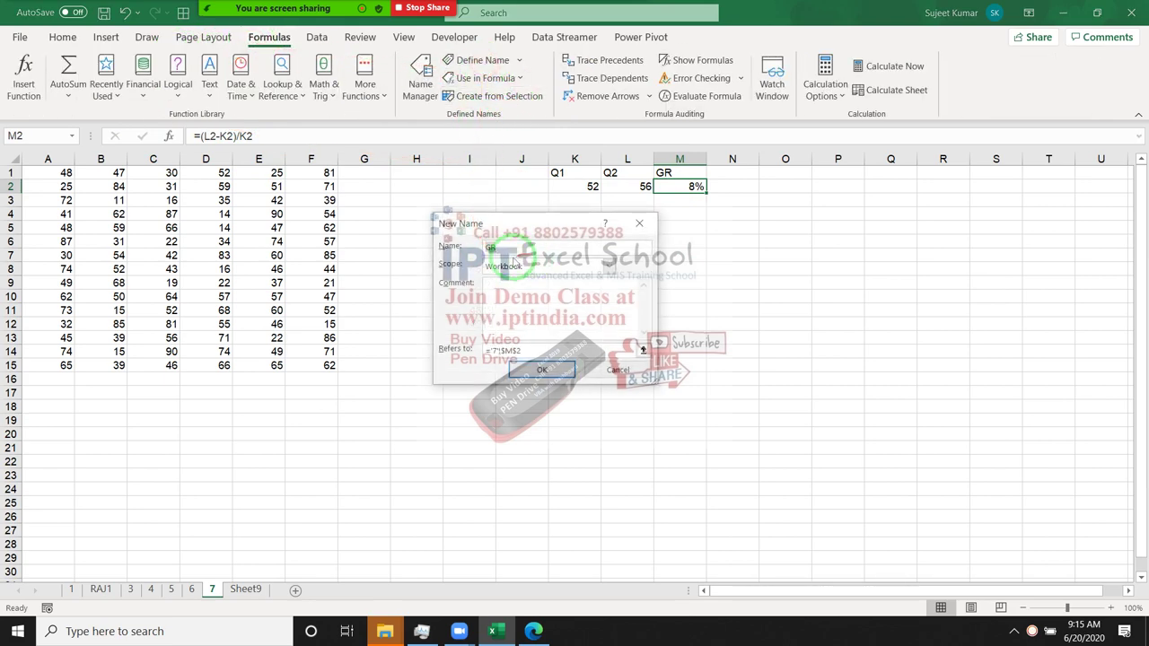
pyautogui.click(472, 351)
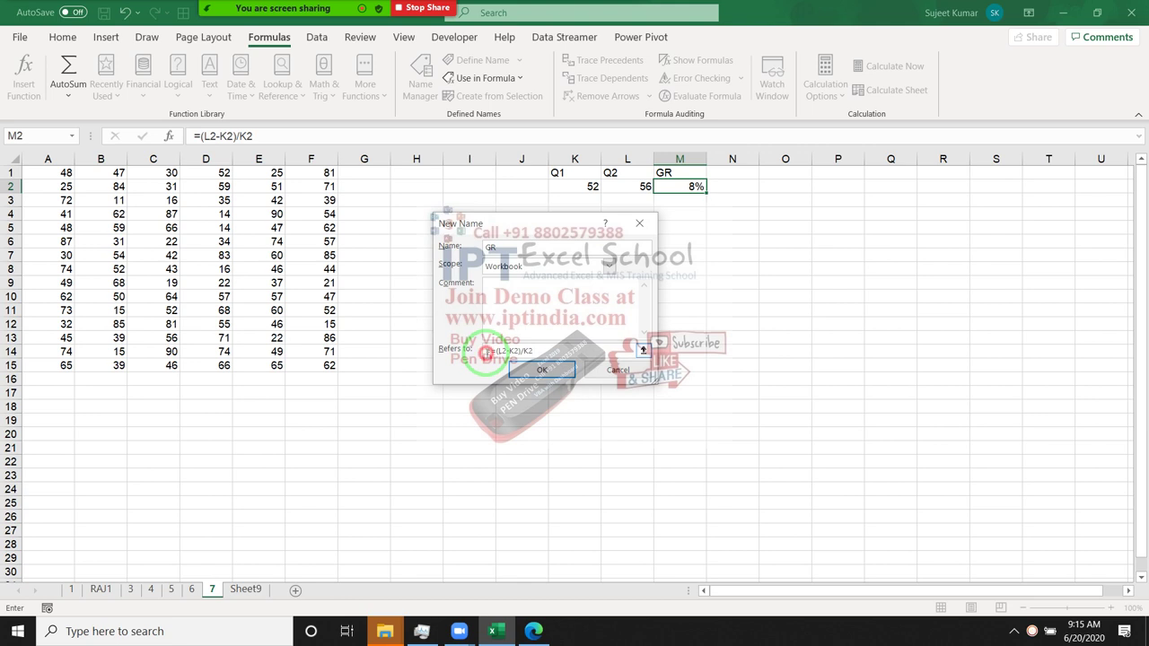
pyautogui.click(534, 352)
pyautogui.write('(')
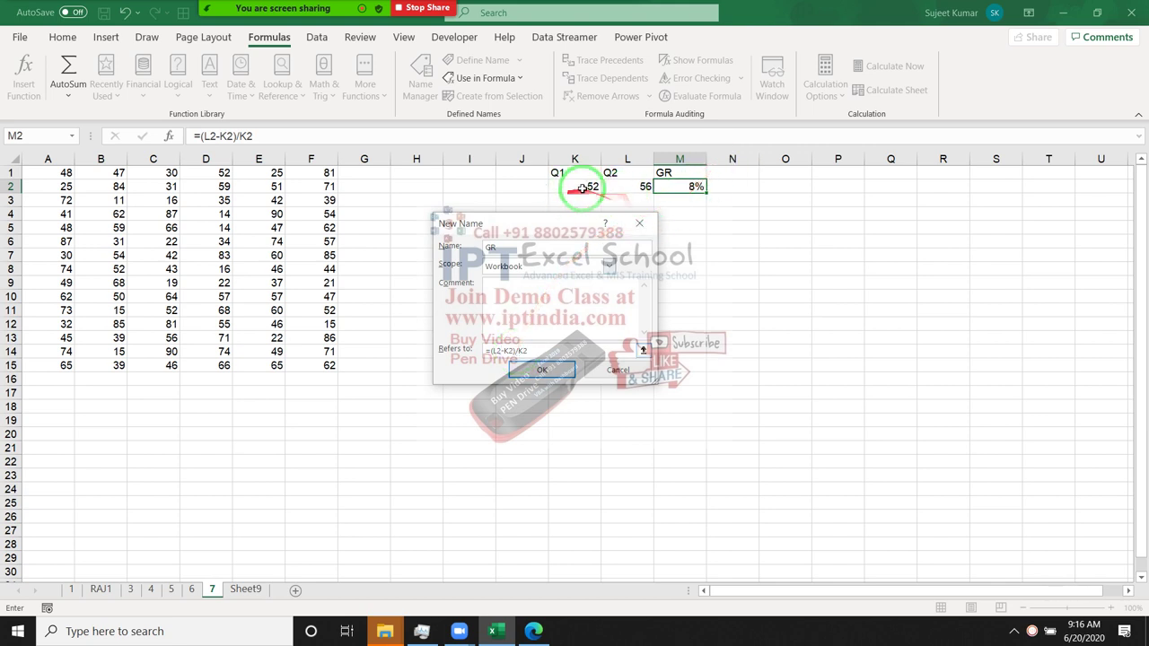
pyautogui.click(530, 372)
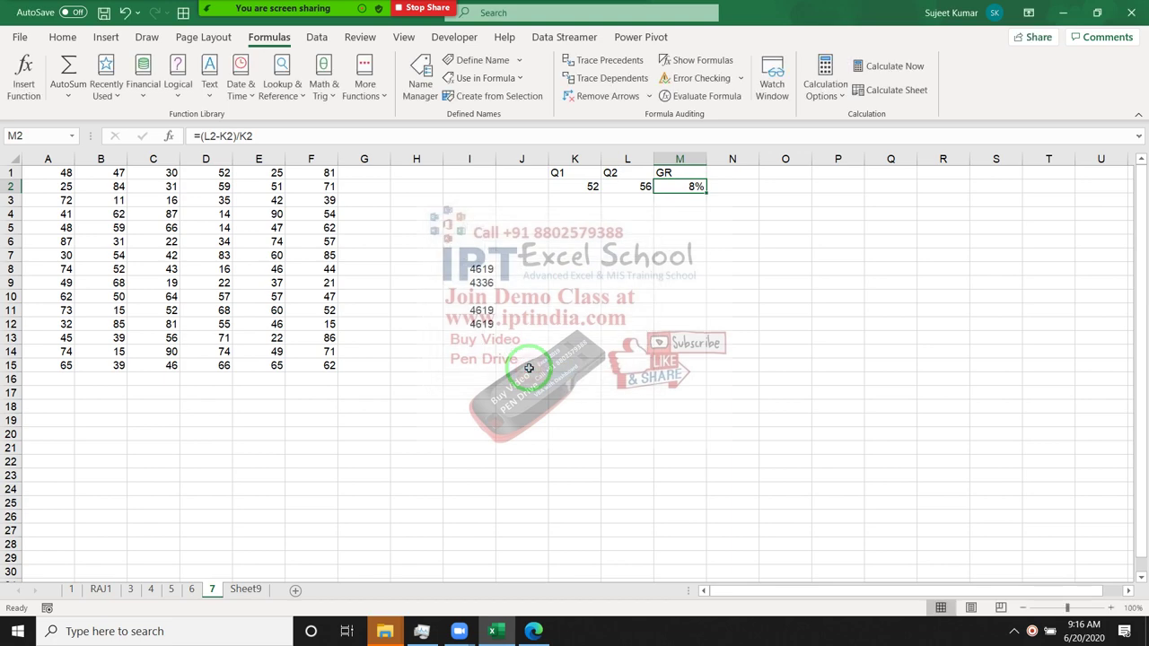
# - Enter 85 and 85 in K3:L3 and =GR in M3, then inspect its formula
pyautogui.click(588, 203)
pyautogui.write('85')
pyautogui.press('Tab')
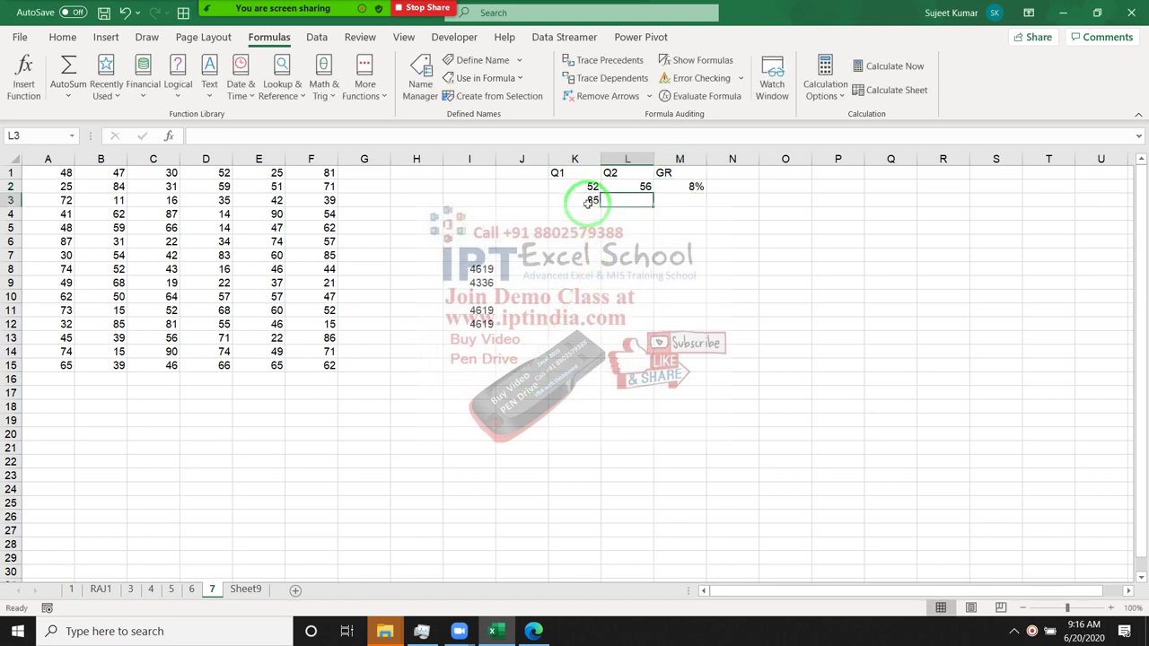
pyautogui.write('85')
pyautogui.press('Tab')
pyautogui.write('=')
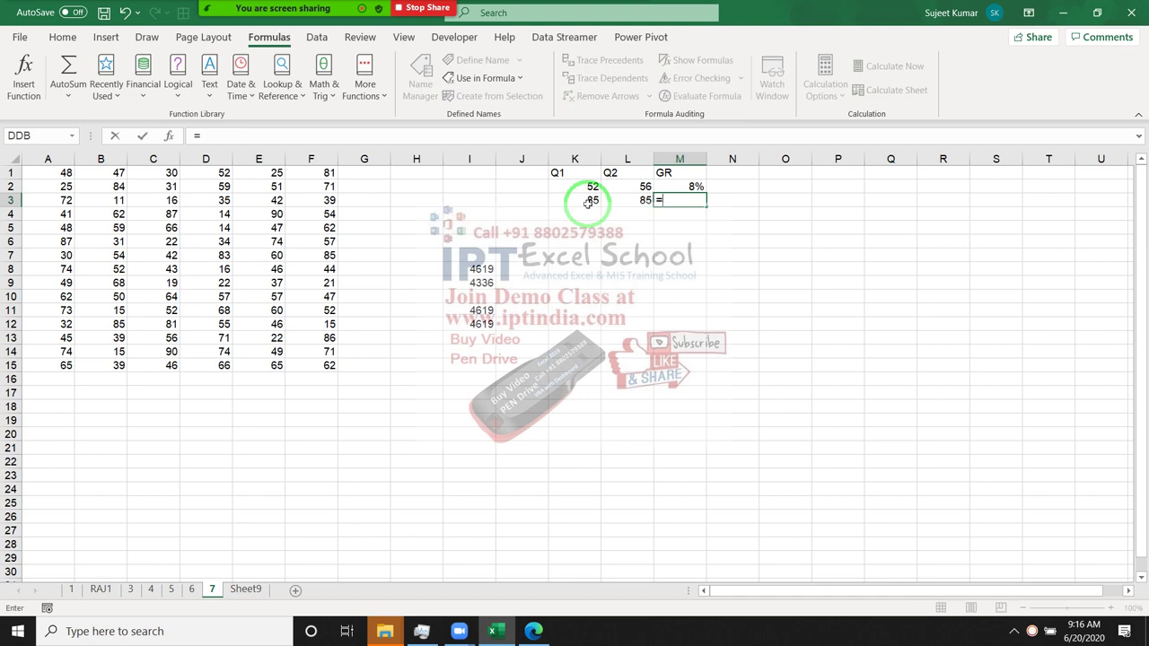
pyautogui.write('gr')
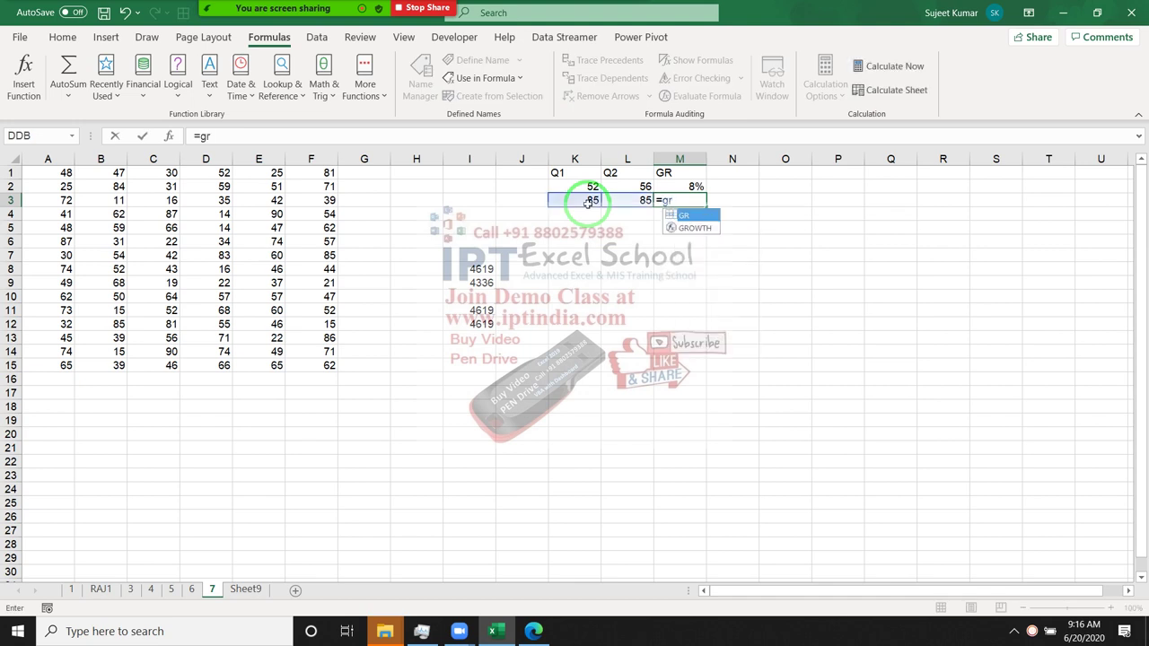
pyautogui.press('Return')
pyautogui.press('Up')
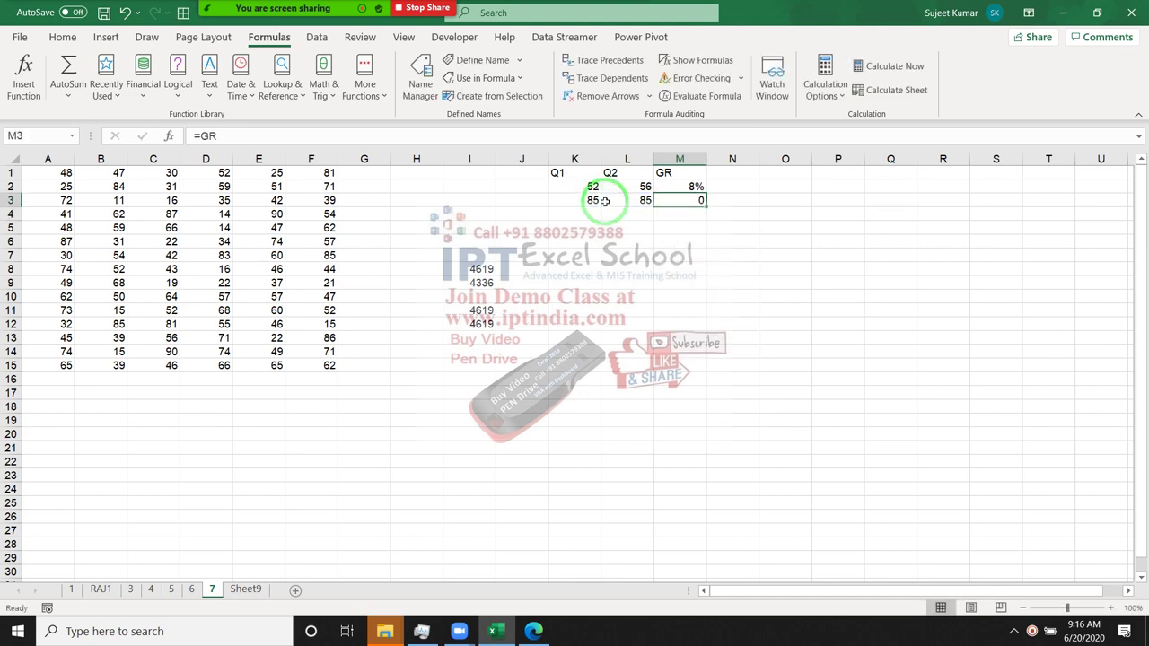
pyautogui.doubleClick(680, 199)
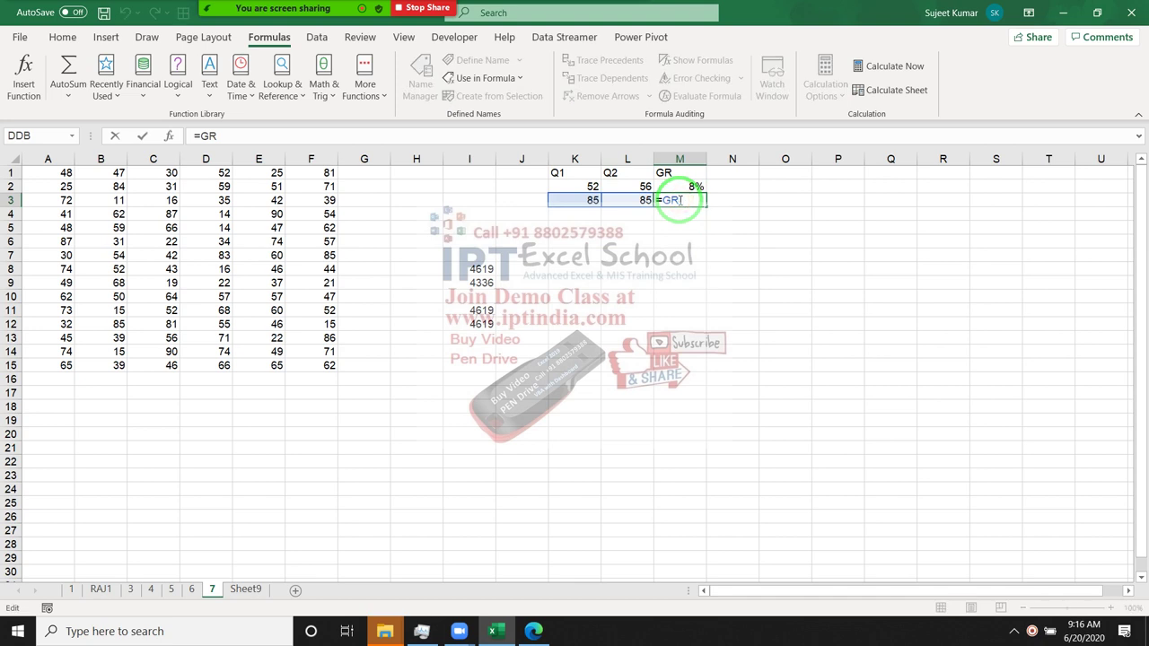
pyautogui.press('Escape')
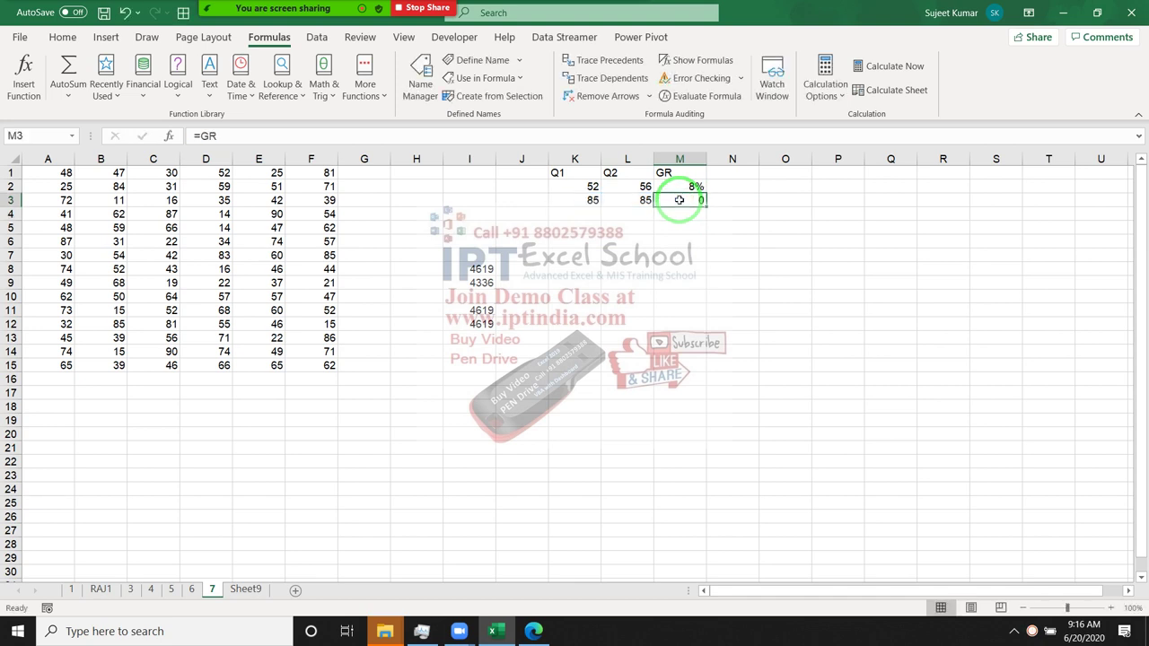
# - Change L3 to 86 and format the M3 result as a percentage, showing 1%
pyautogui.press('Left')
pyautogui.write('8')
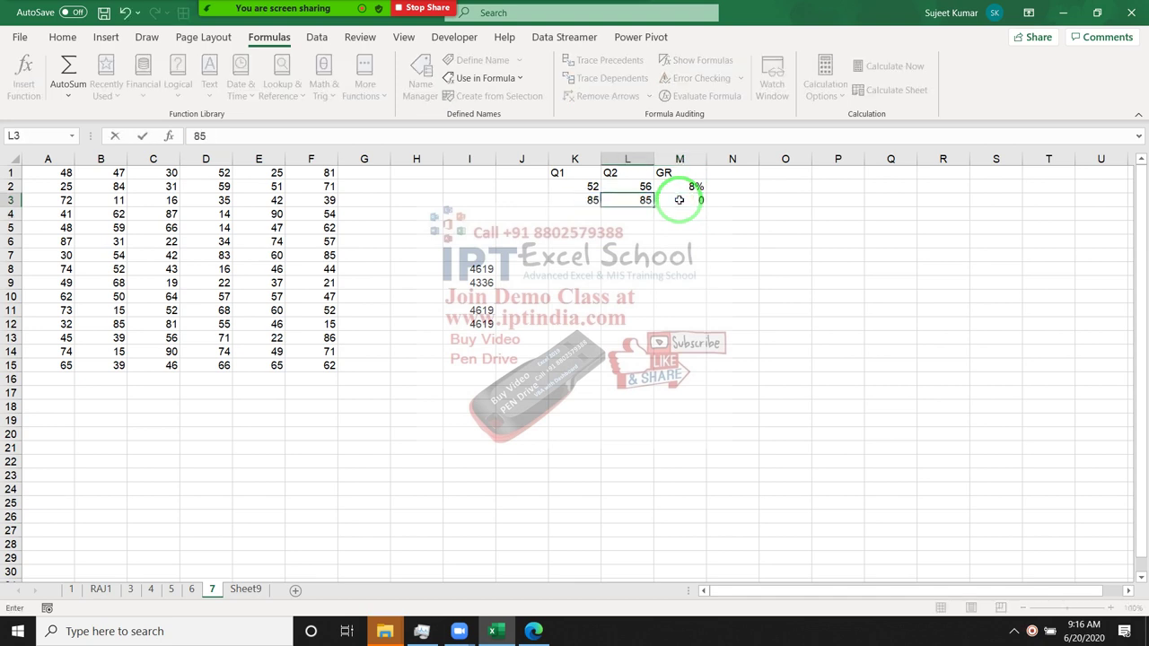
pyautogui.hotkey('ctrl', 'Return')
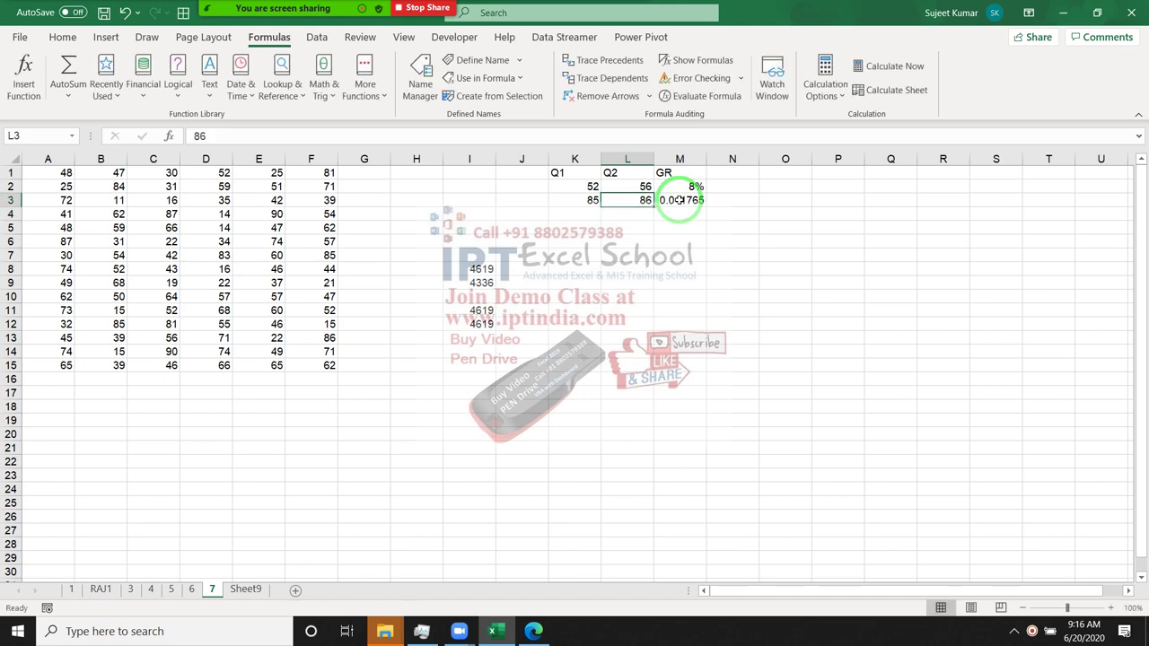
pyautogui.click(678, 199)
pyautogui.click(62, 38)
pyautogui.click(488, 89)
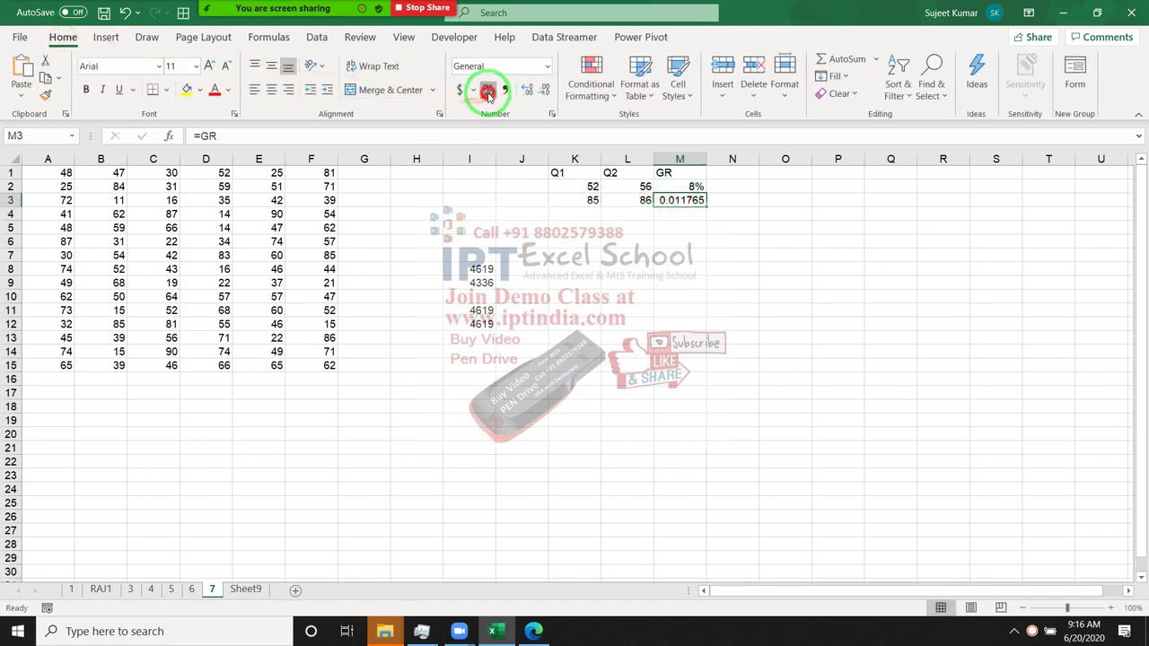
# - Enter Q1 78 and Q2 65 in row 4 with =GR in M4, giving -0.16667
pyautogui.click(596, 213)
pyautogui.write('70')
pyautogui.press('Tab')
pyautogui.write('65')
pyautogui.press('Tab')
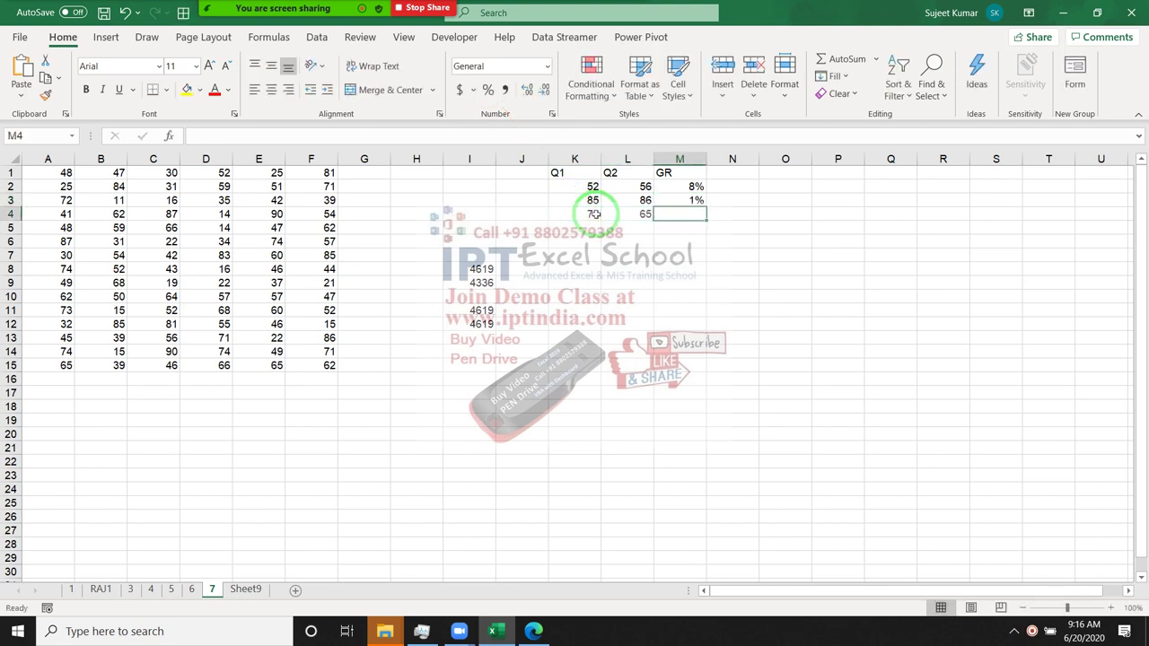
pyautogui.write('=gr')
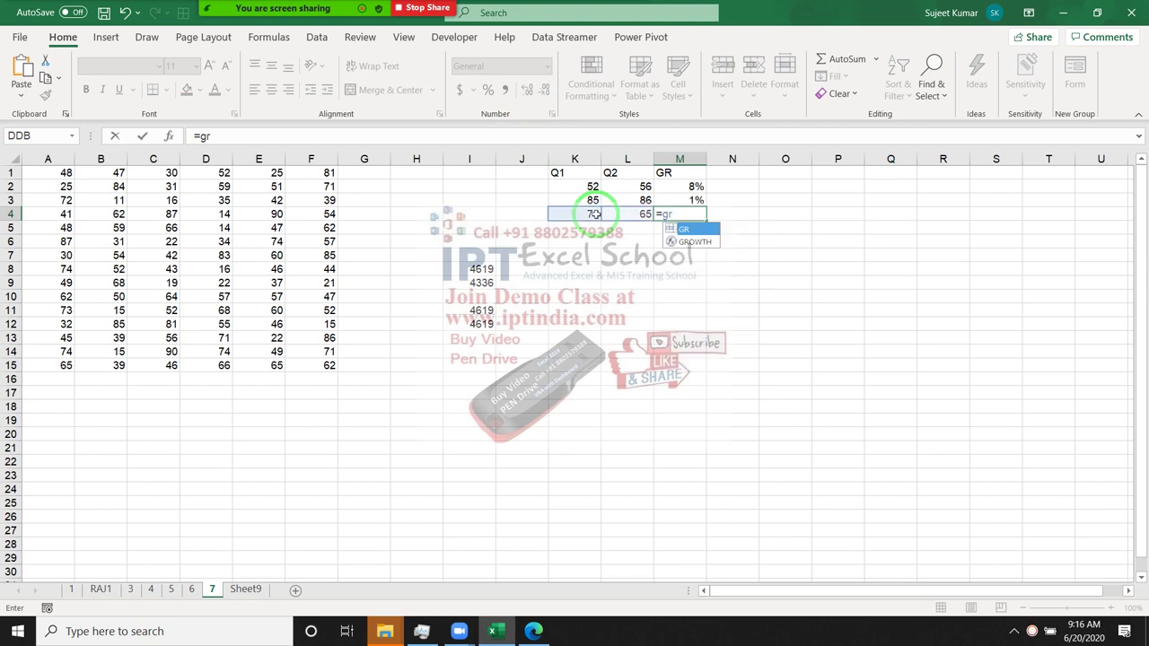
pyautogui.press('Tab')
pyautogui.press('Return')
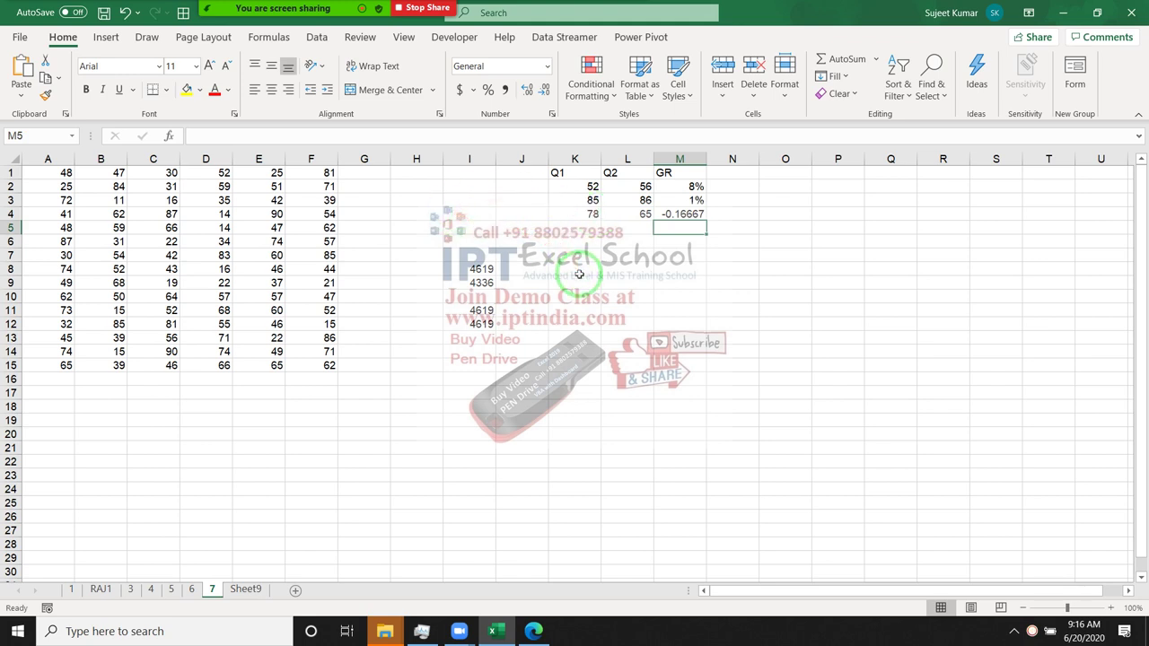
pyautogui.click(682, 213)
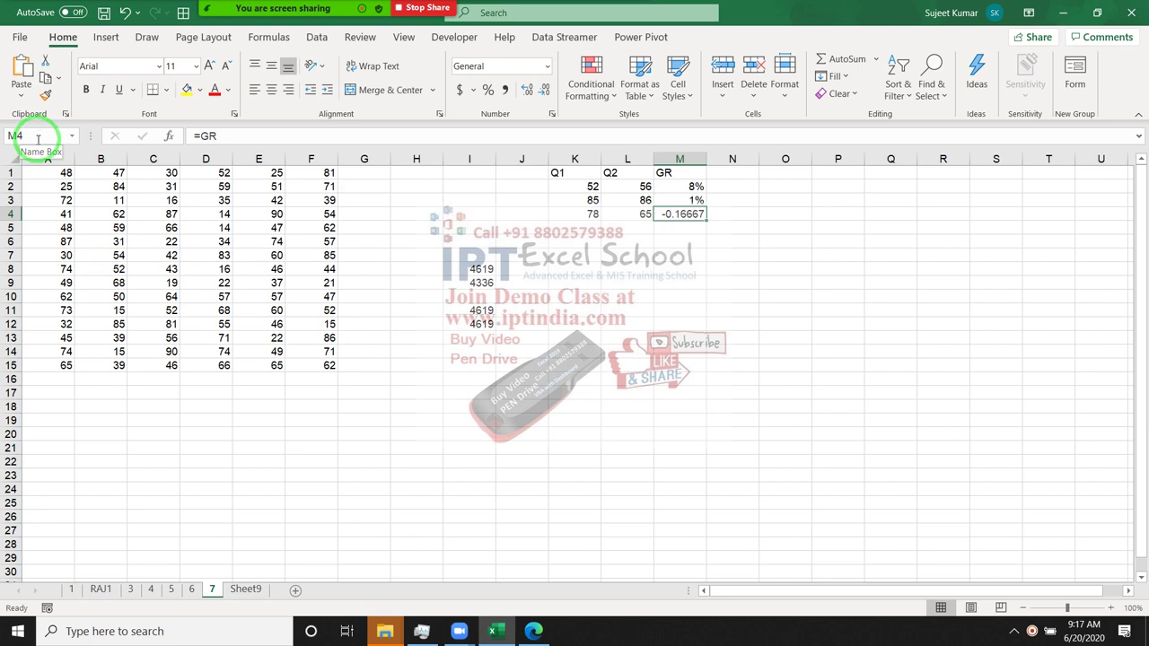
pyautogui.click(72, 136)
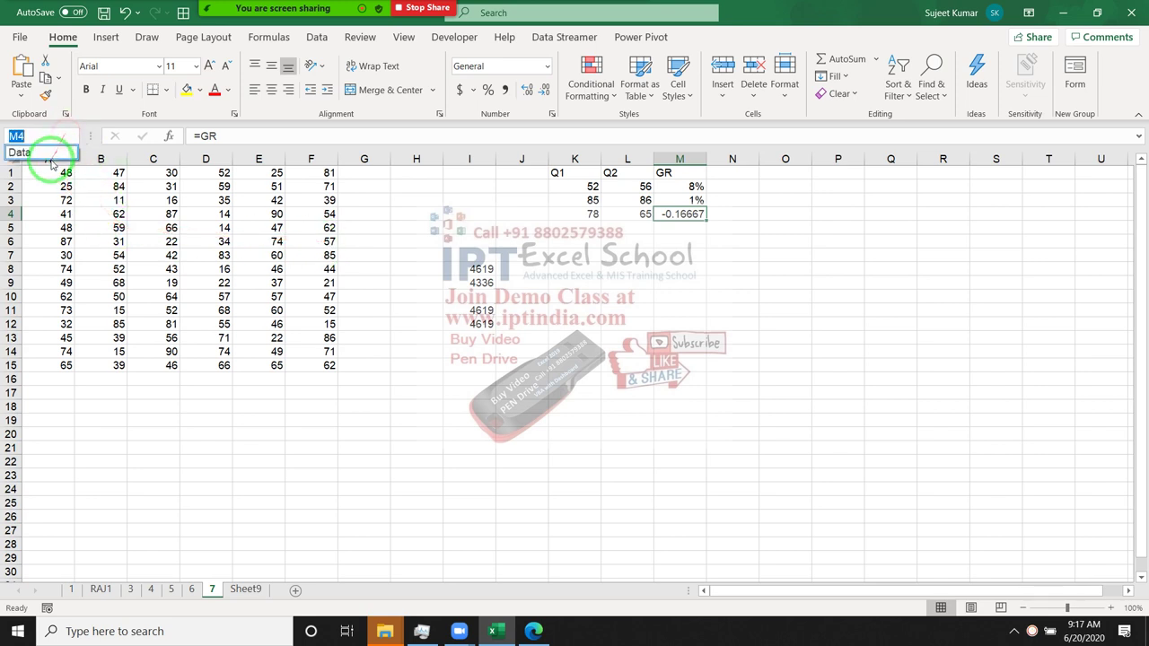
pyautogui.click(607, 241)
pyautogui.click(403, 200)
pyautogui.click(656, 398)
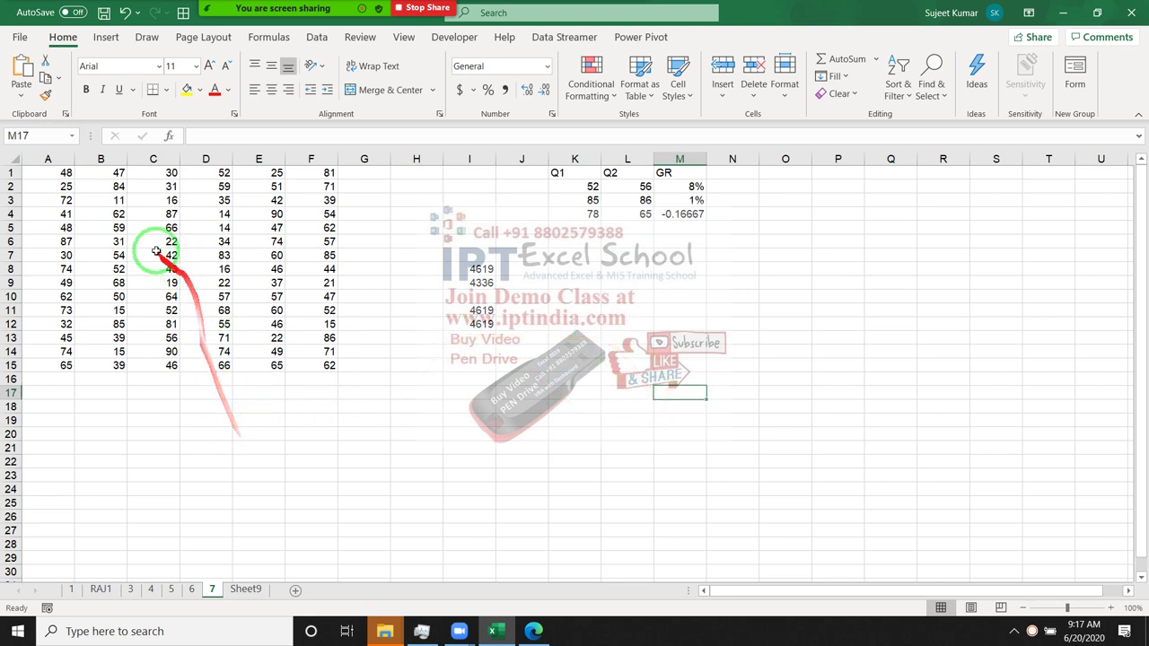
# - Name the range C6:D9 as dd
pyautogui.moveTo(167, 241); pyautogui.dragTo(203, 285)
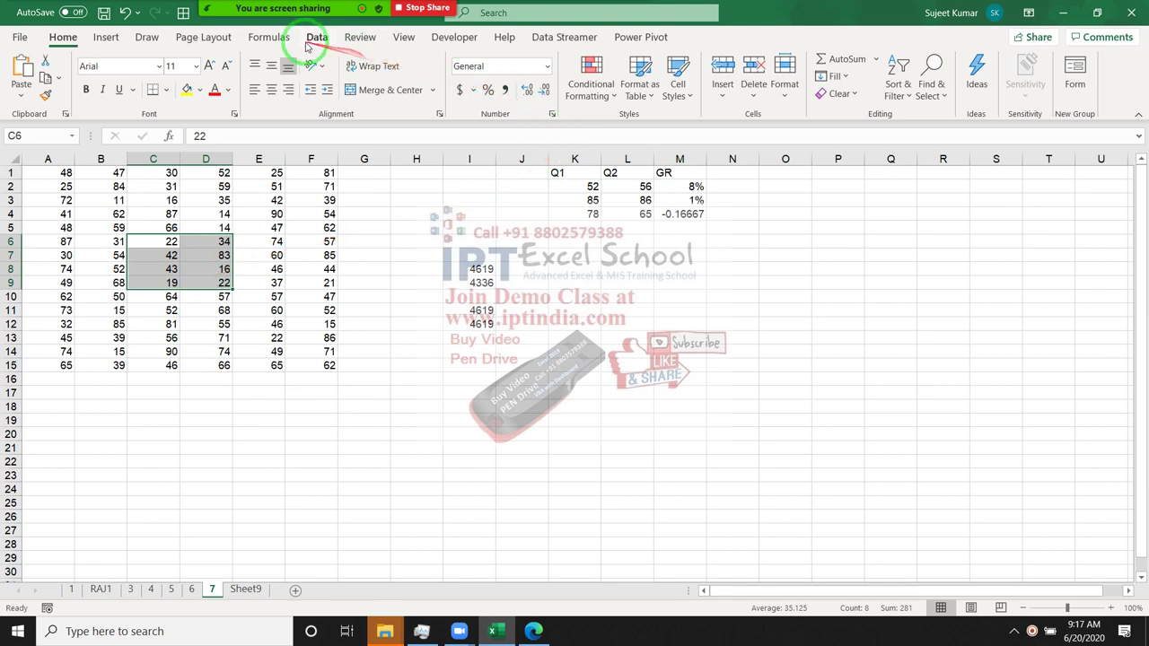
pyautogui.click(270, 37)
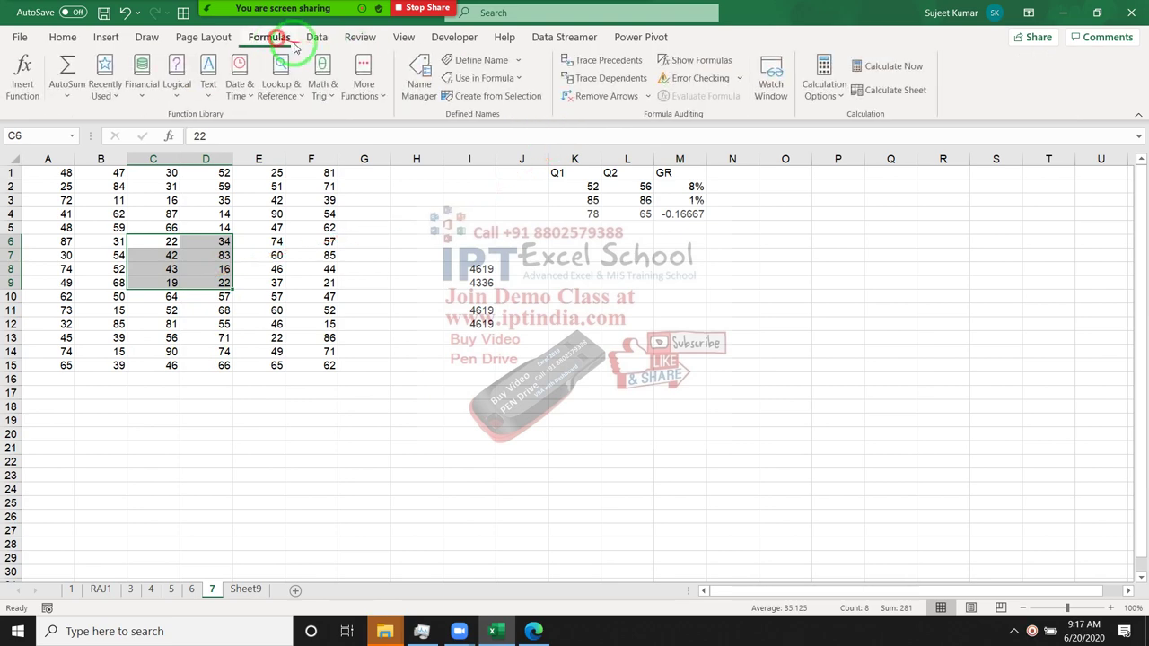
pyautogui.click(32, 135)
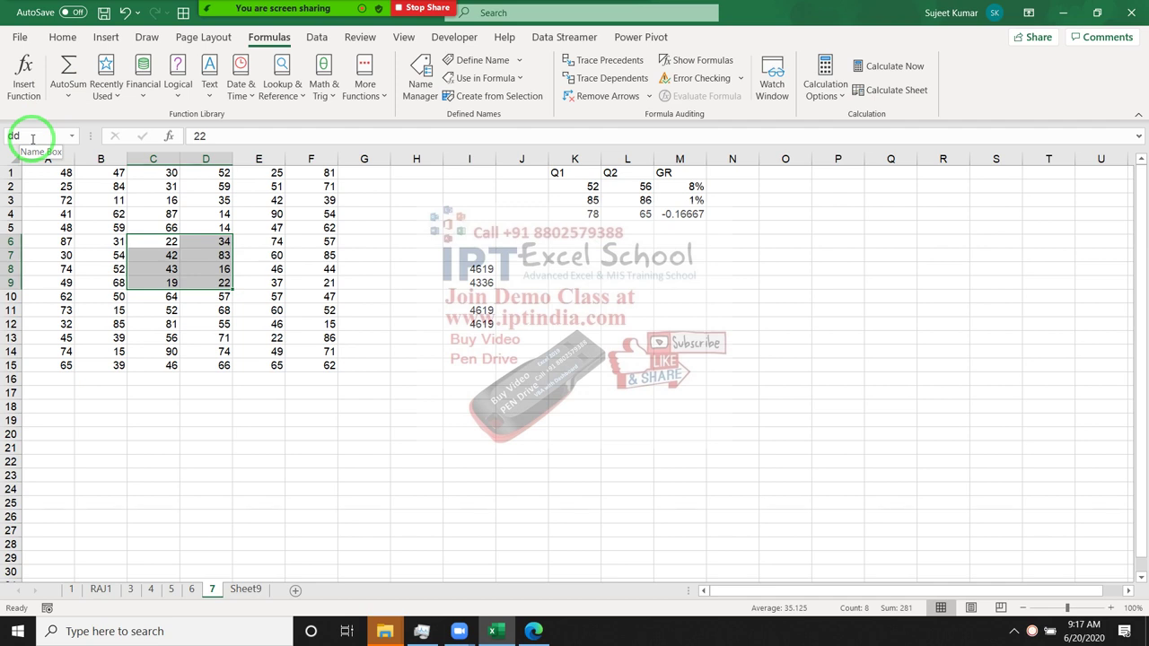
# - Switch to the empty Sheet9 and rename it to 1
pyautogui.click(247, 589)
pyautogui.doubleClick(247, 589)
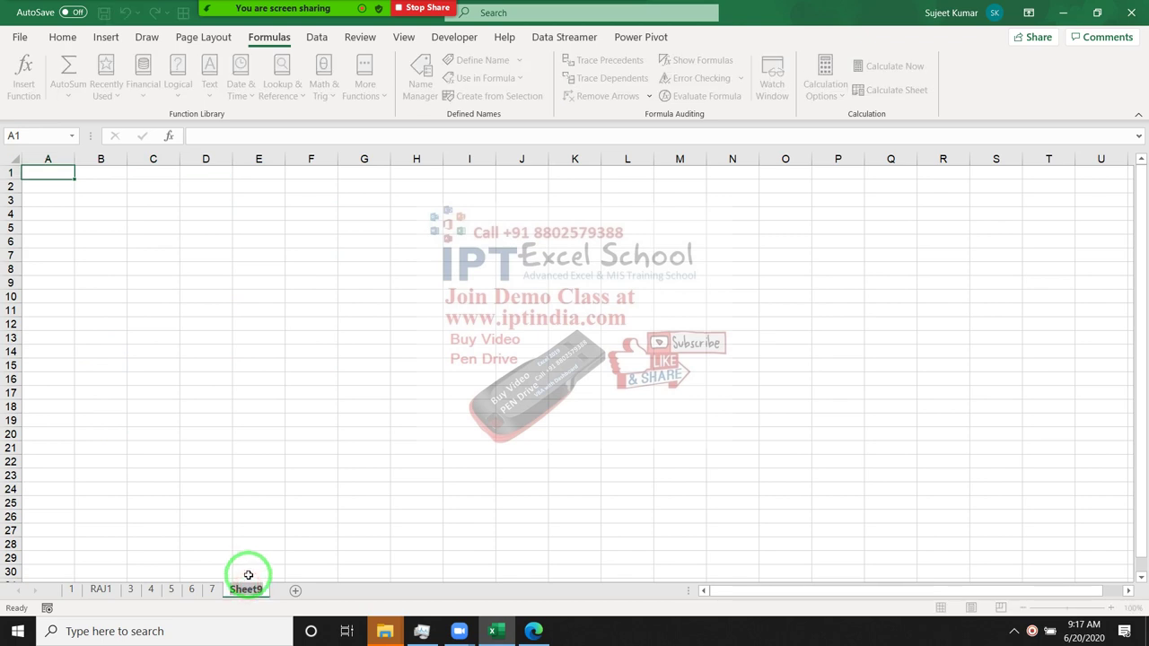
pyautogui.write('1')
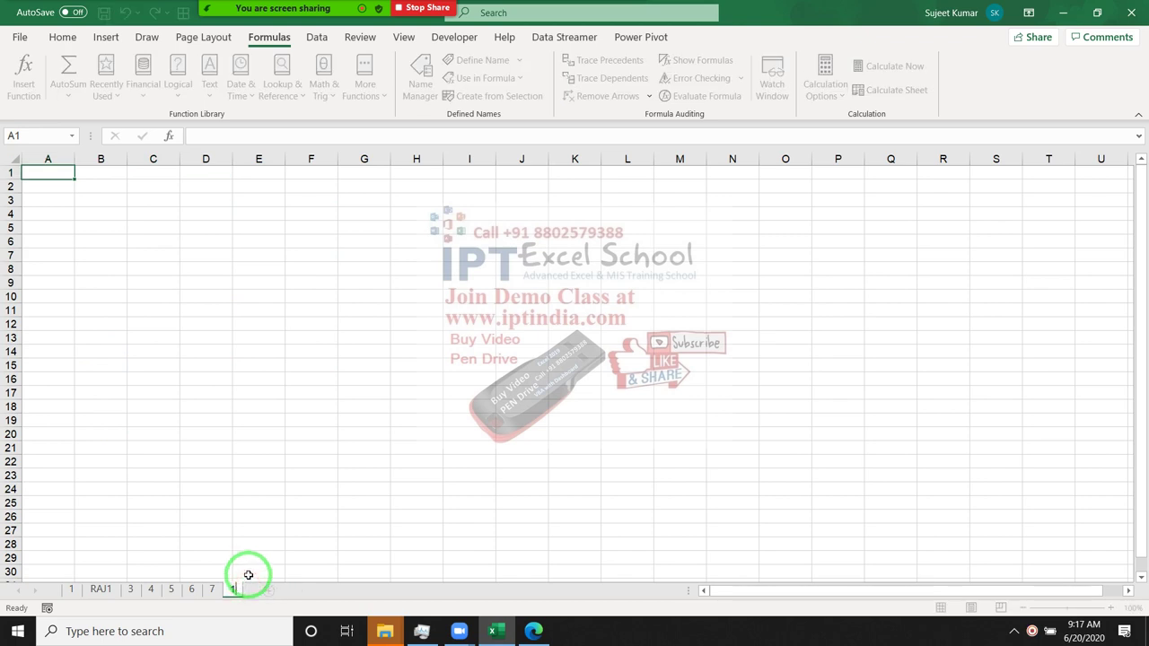